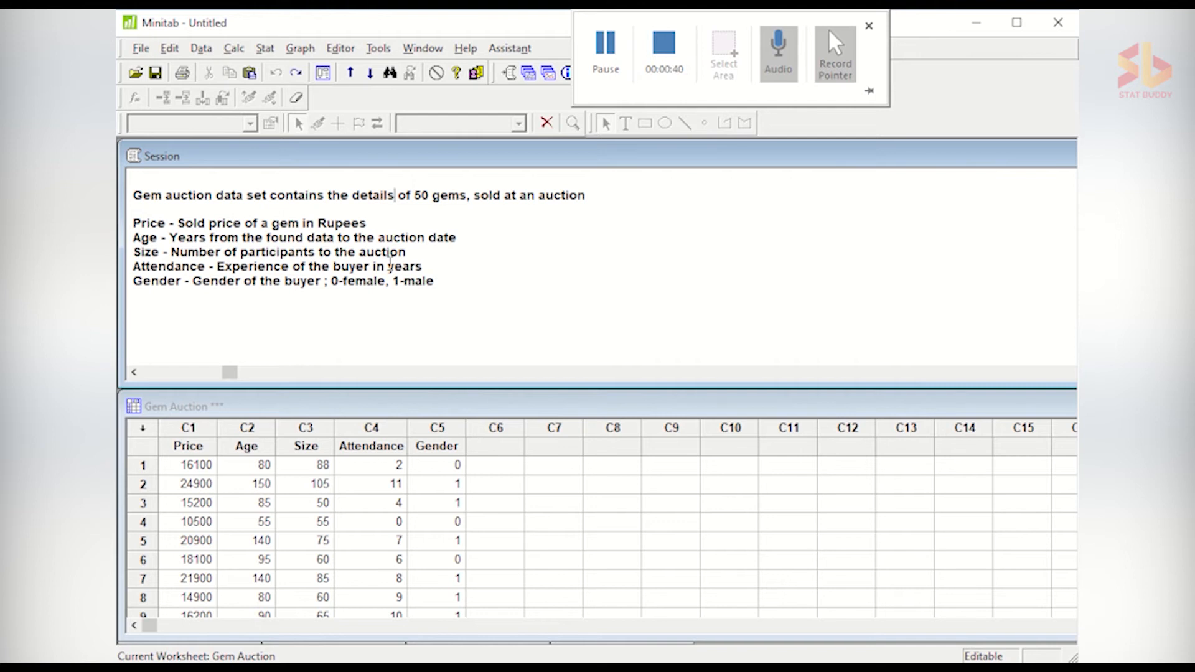
Step: Start a simple scatterplot for the gem auction data
click(266, 49)
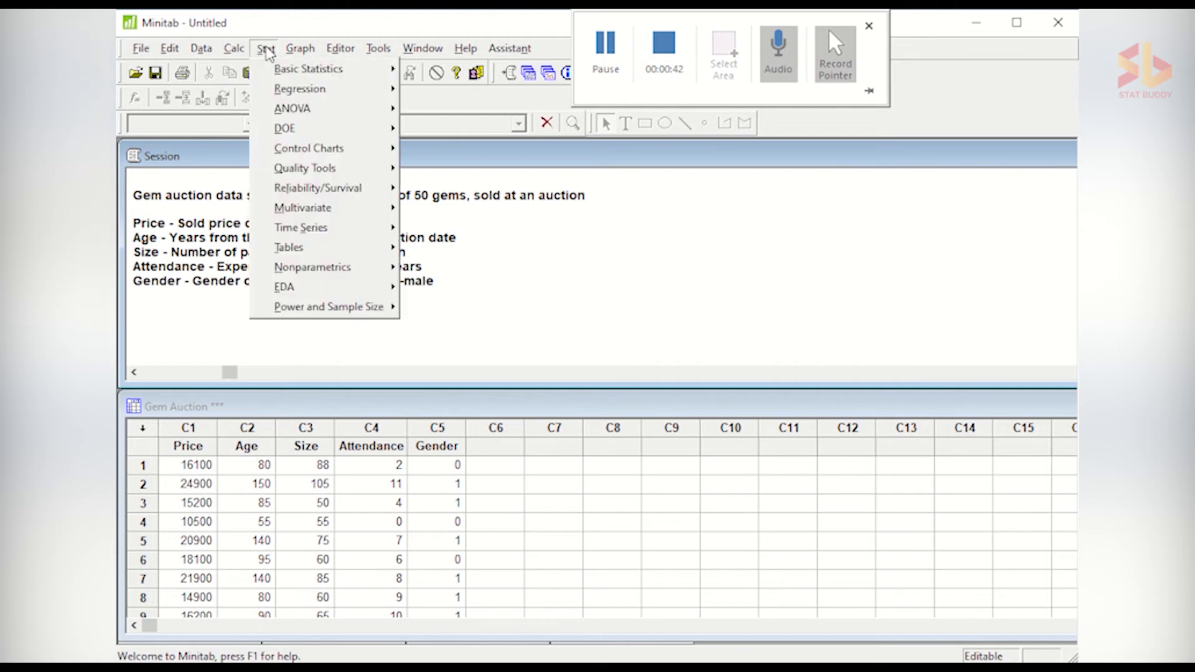
mouse_move(296, 77)
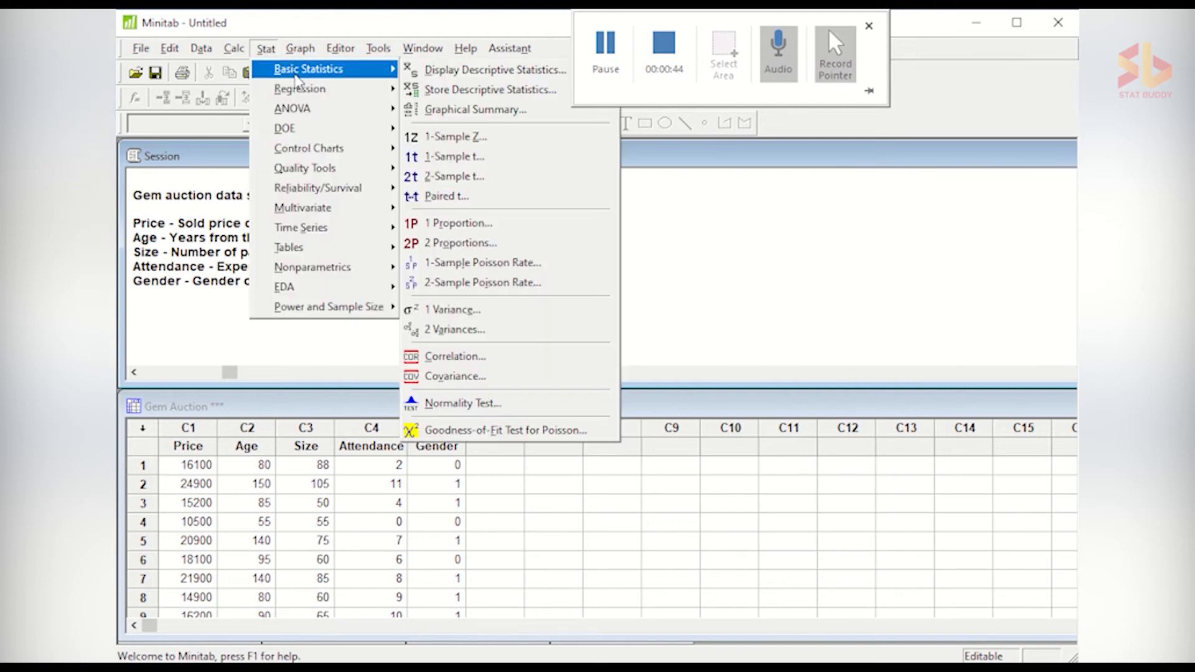
click(300, 51)
click(301, 51)
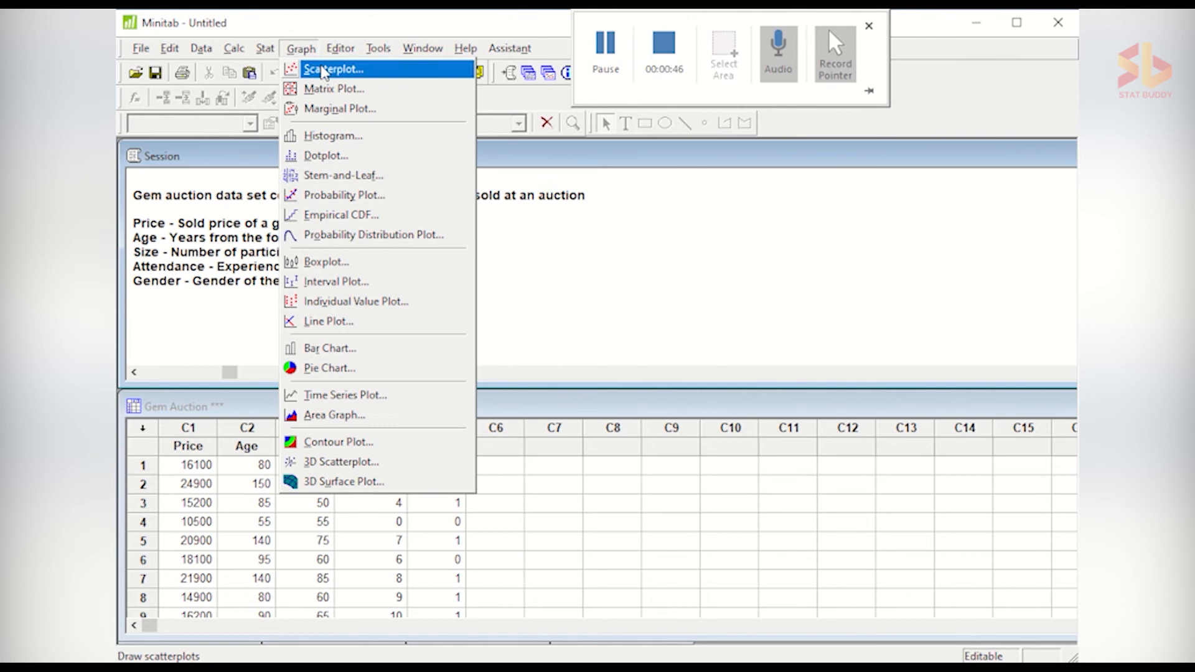
click(323, 71)
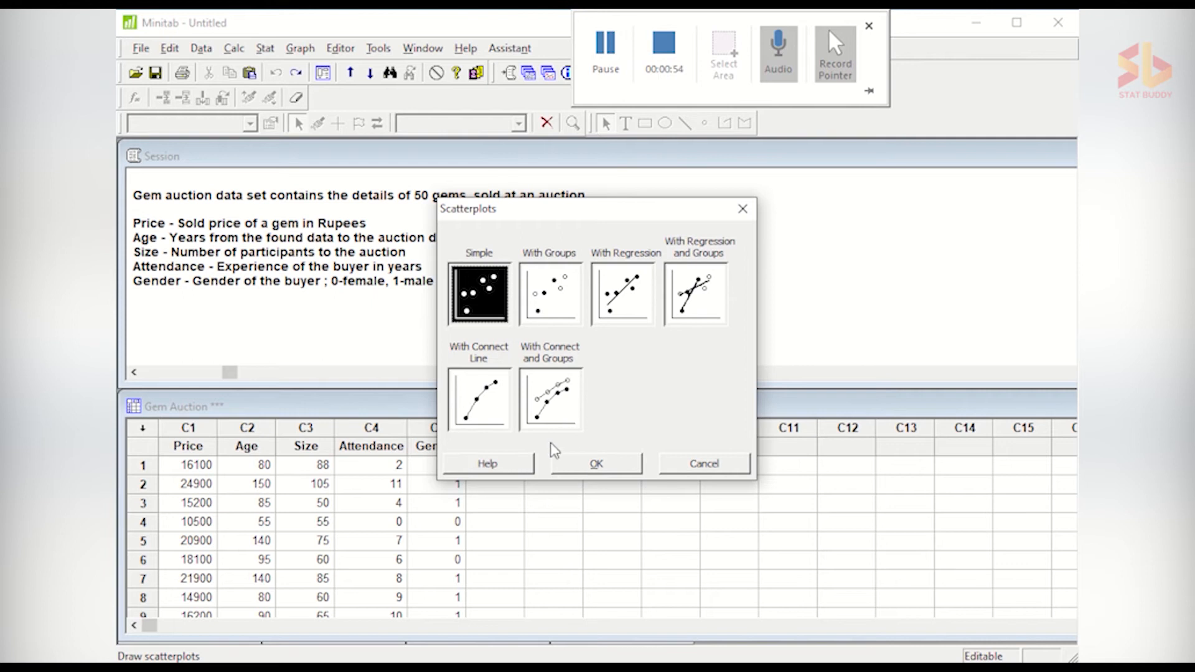
click(578, 471)
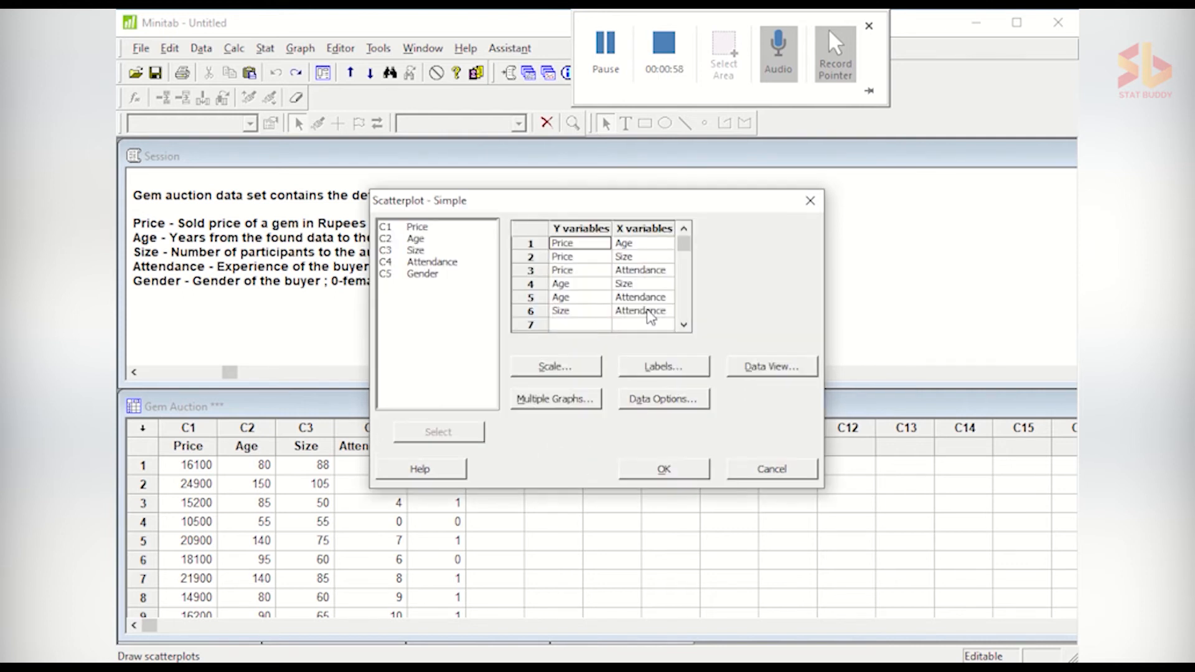
click(609, 58)
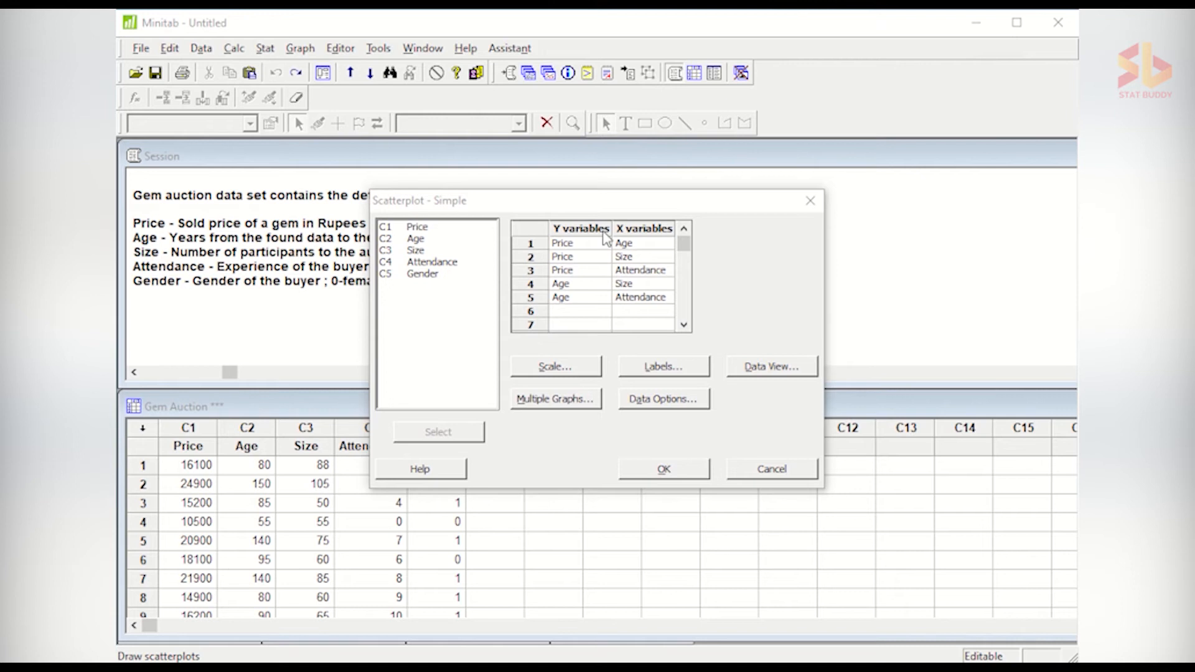
Step: Add Size as Y and Attendance as X in the sixth variable pair, and generate the scatterplots
drag(594, 205, 647, 203)
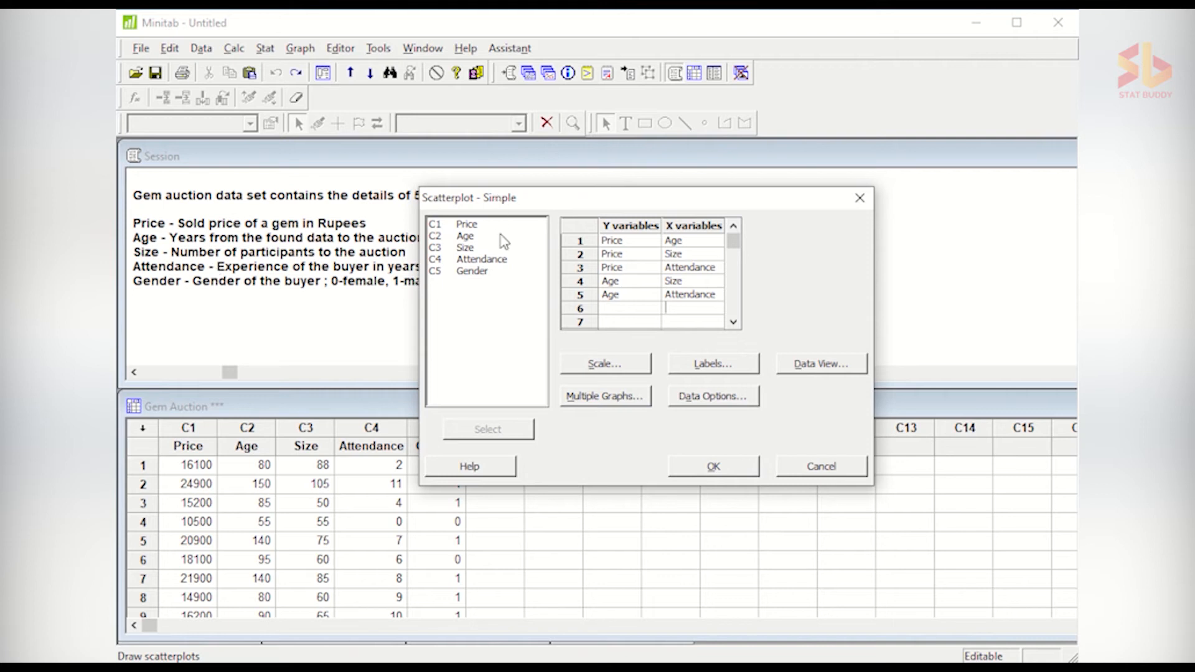
click(619, 308)
mouse_move(624, 21)
click(604, 53)
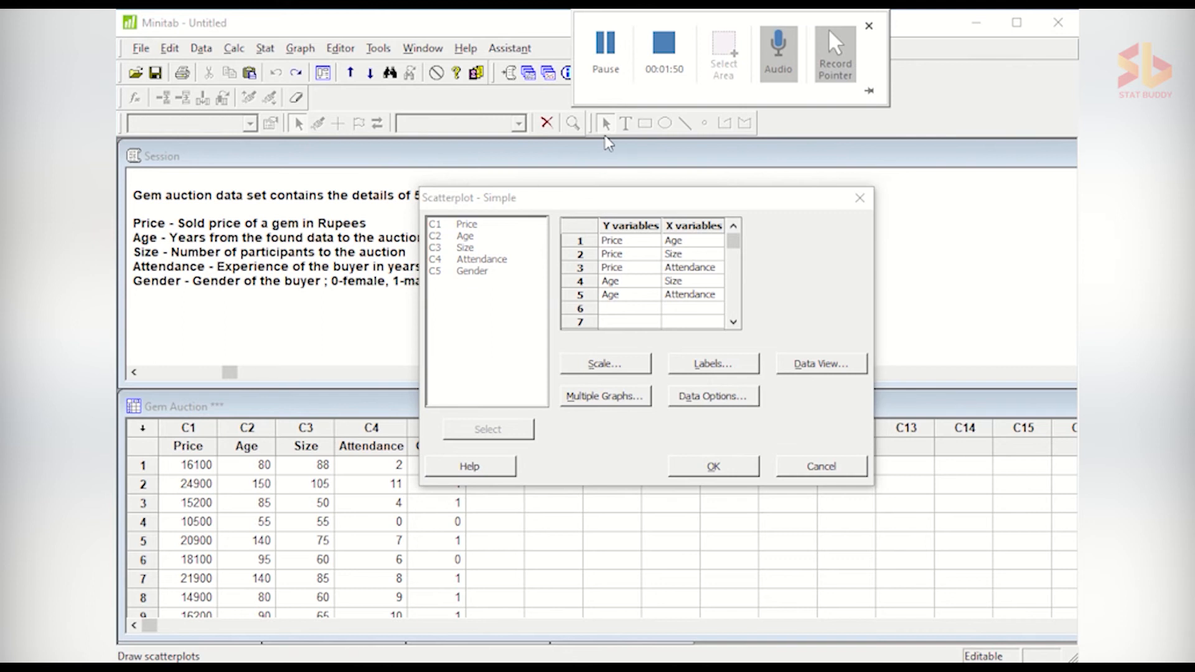
click(618, 310)
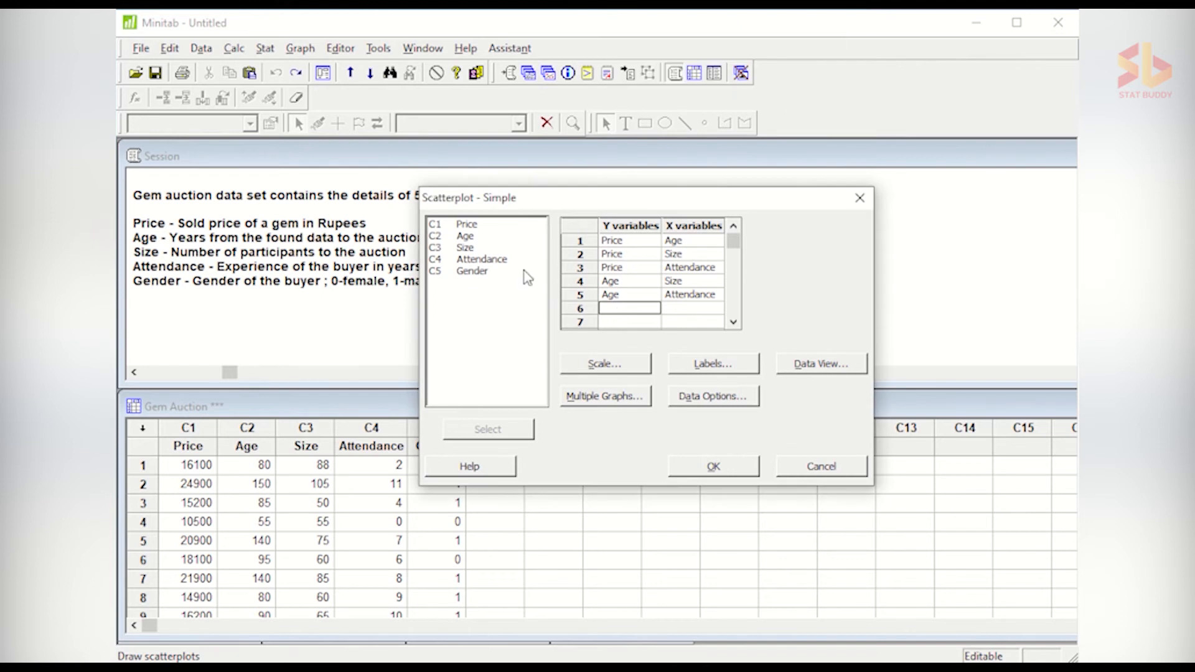
double_click(471, 248)
double_click(482, 261)
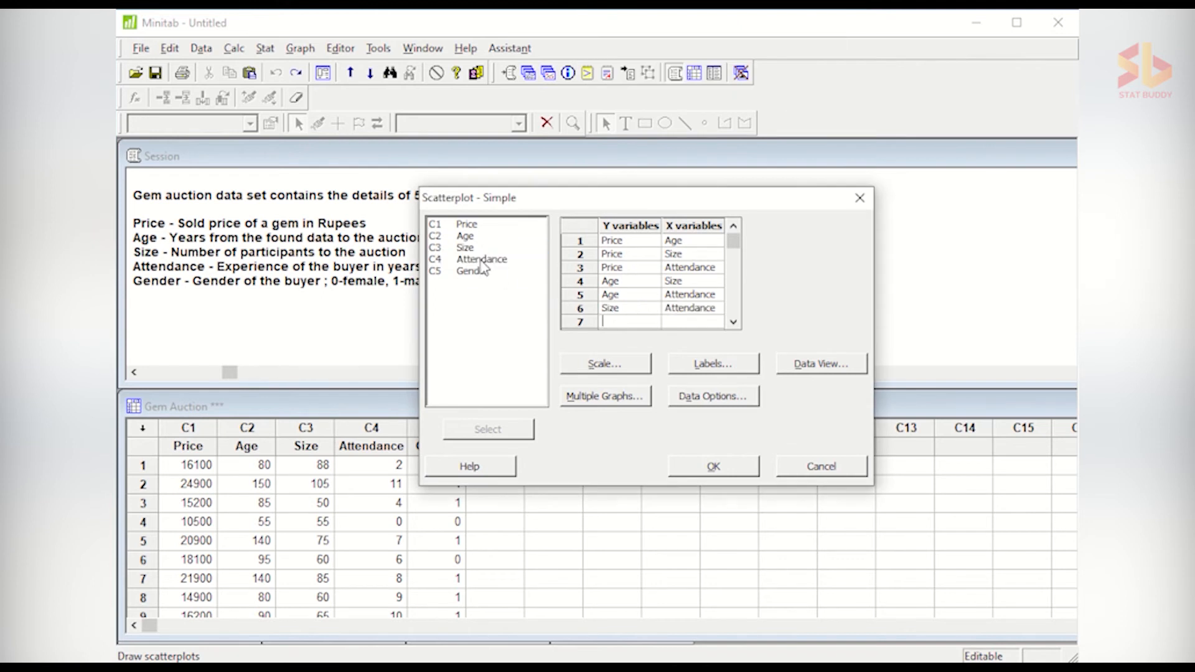
click(693, 473)
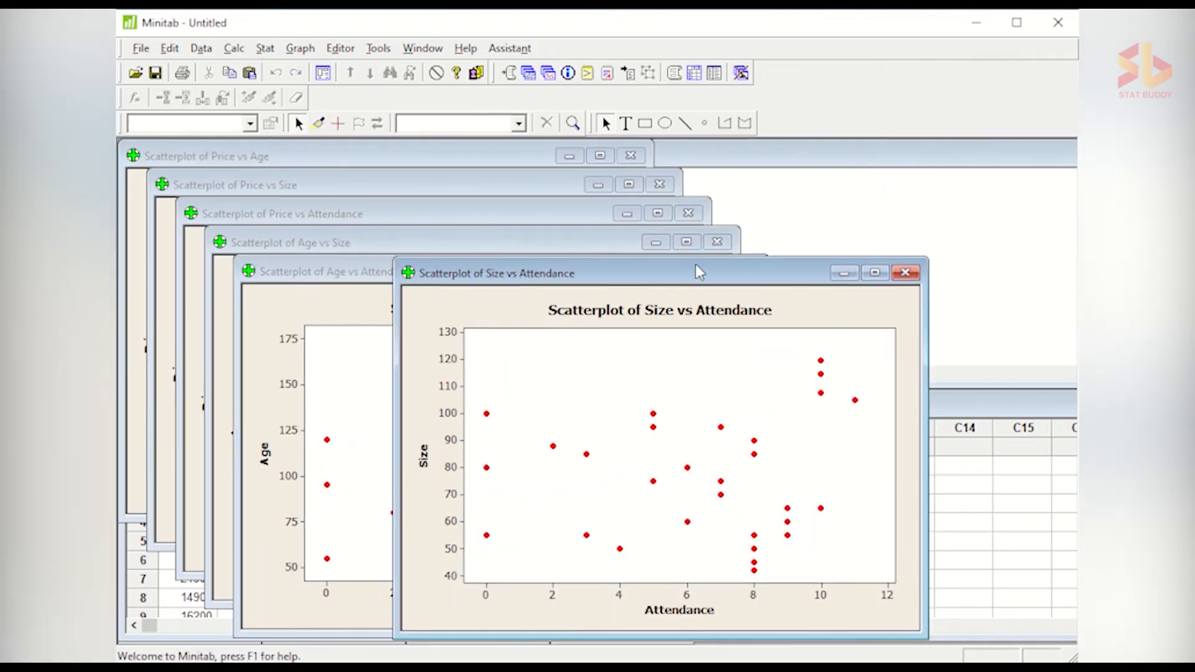
Step: Spread the overlapping scatterplot windows apart and bring the Price vs Age plot to the front
drag(696, 264, 731, 249)
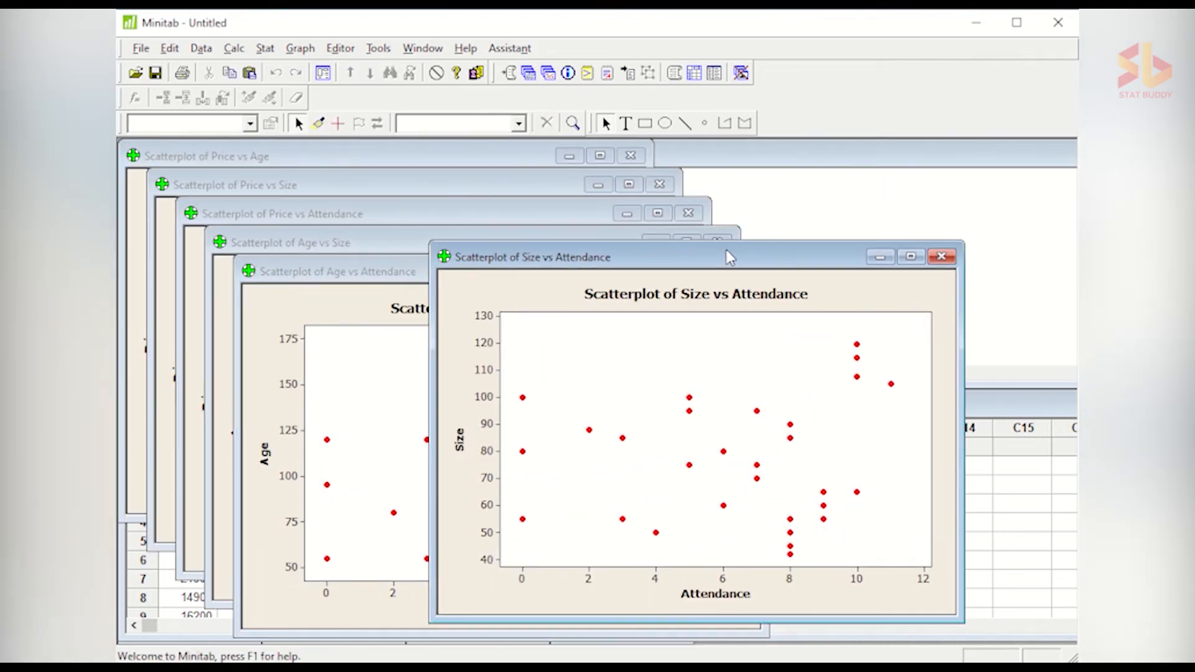
drag(390, 270, 534, 172)
click(301, 250)
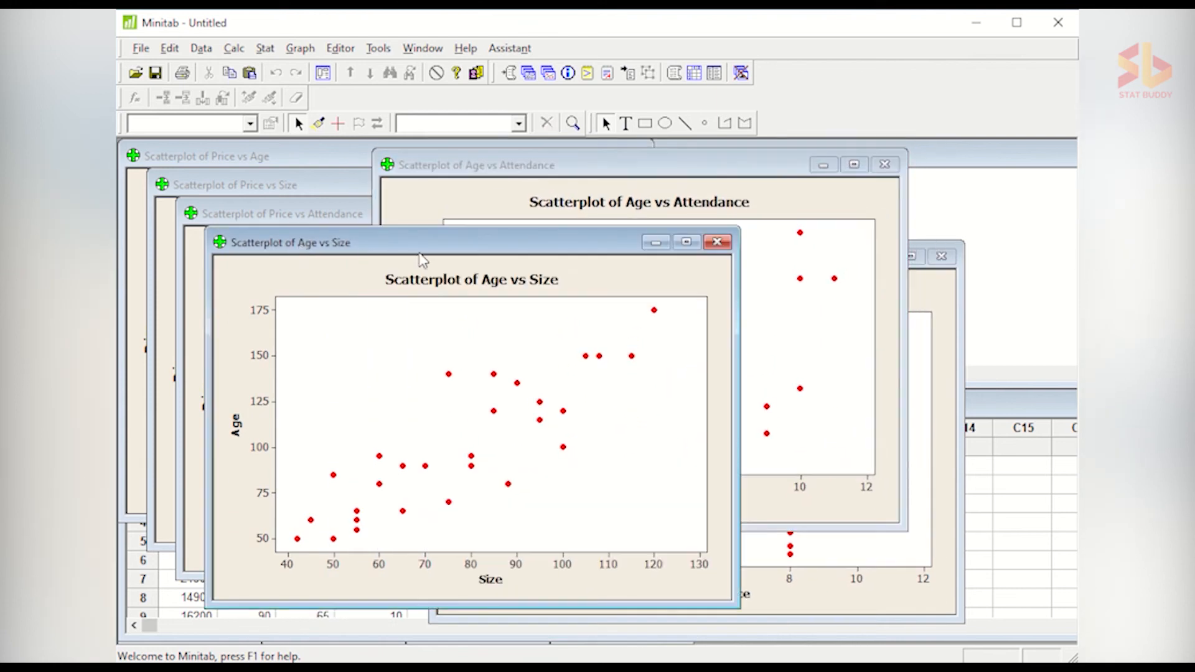
drag(404, 249, 511, 258)
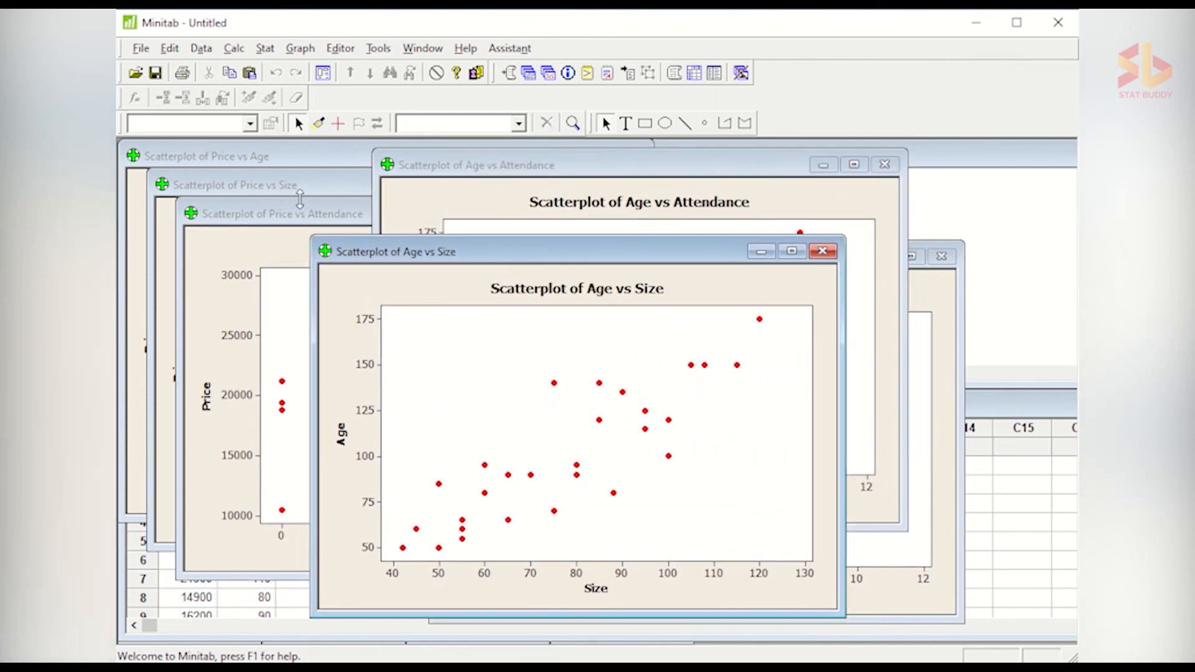
drag(274, 215, 401, 268)
drag(302, 186, 443, 268)
click(336, 163)
drag(336, 163, 438, 252)
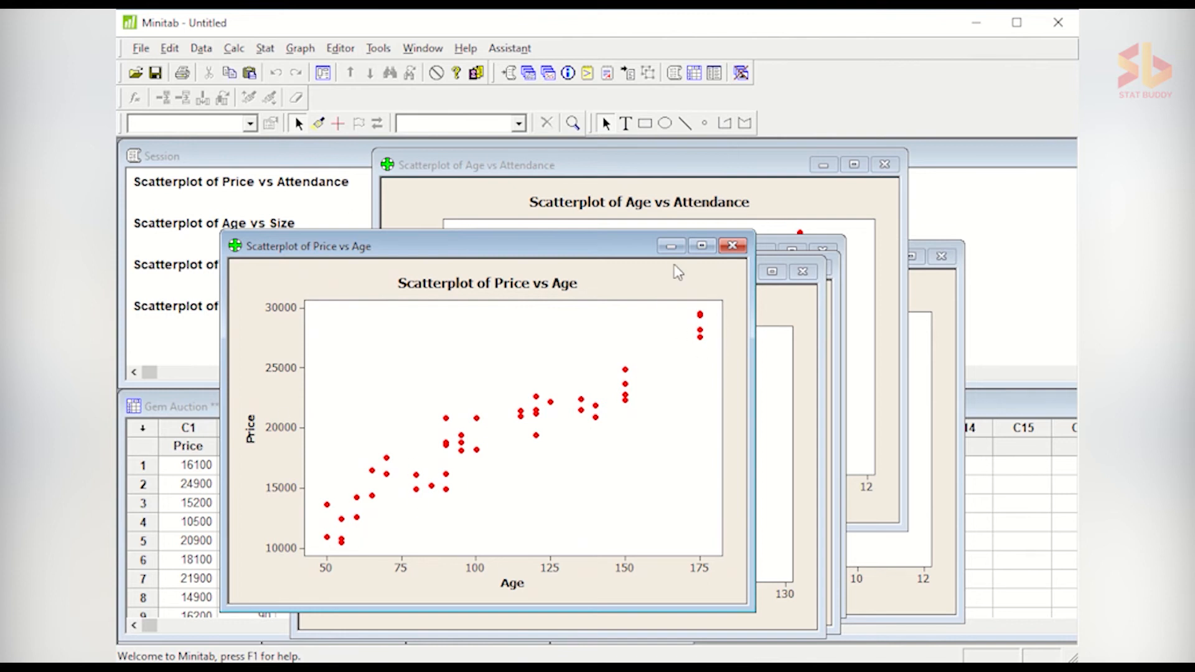
Step: Review the six scatterplots one after another, from Price vs Age to Size vs Attendance, minimizing each one
click(671, 246)
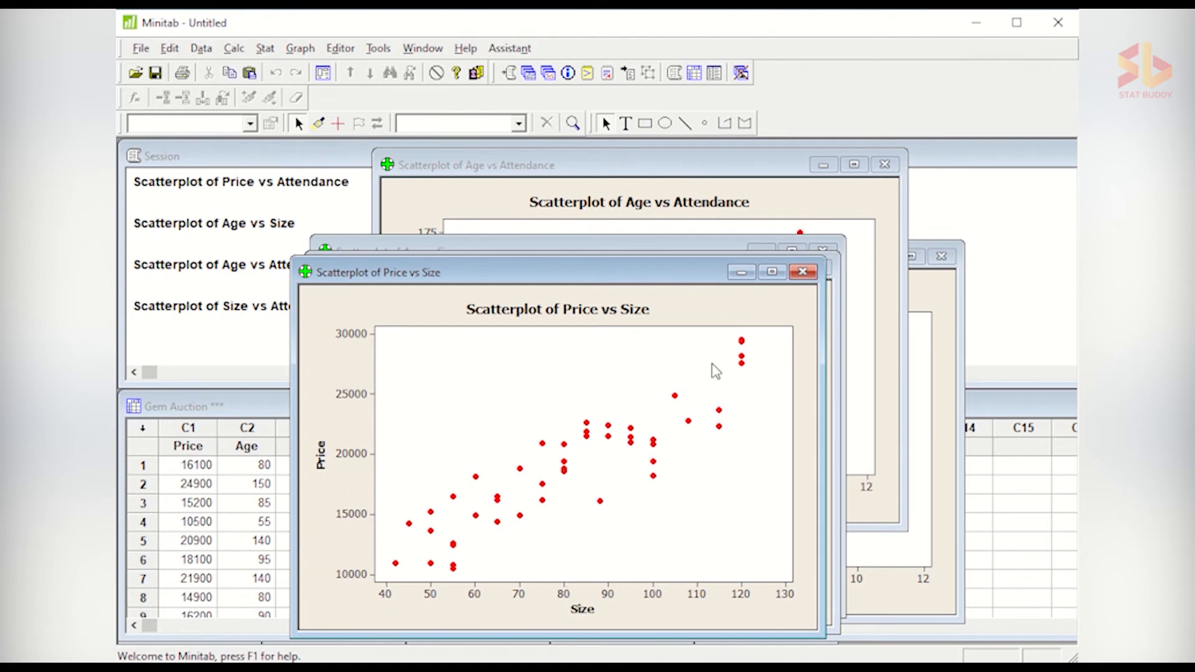
click(741, 271)
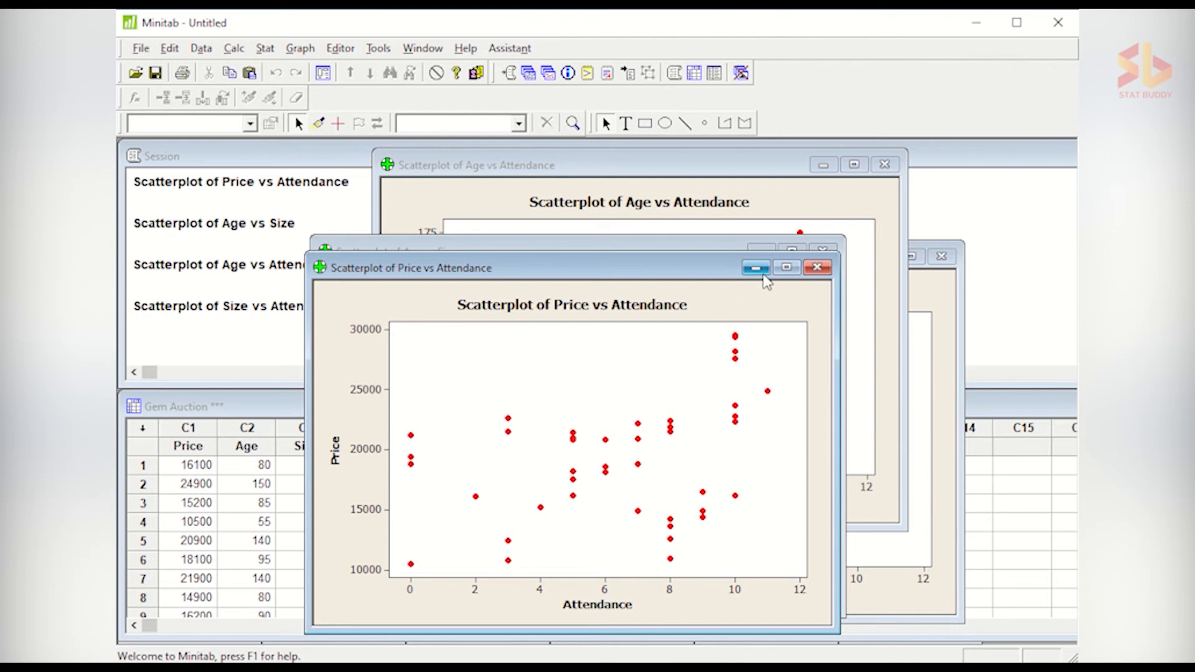
click(762, 269)
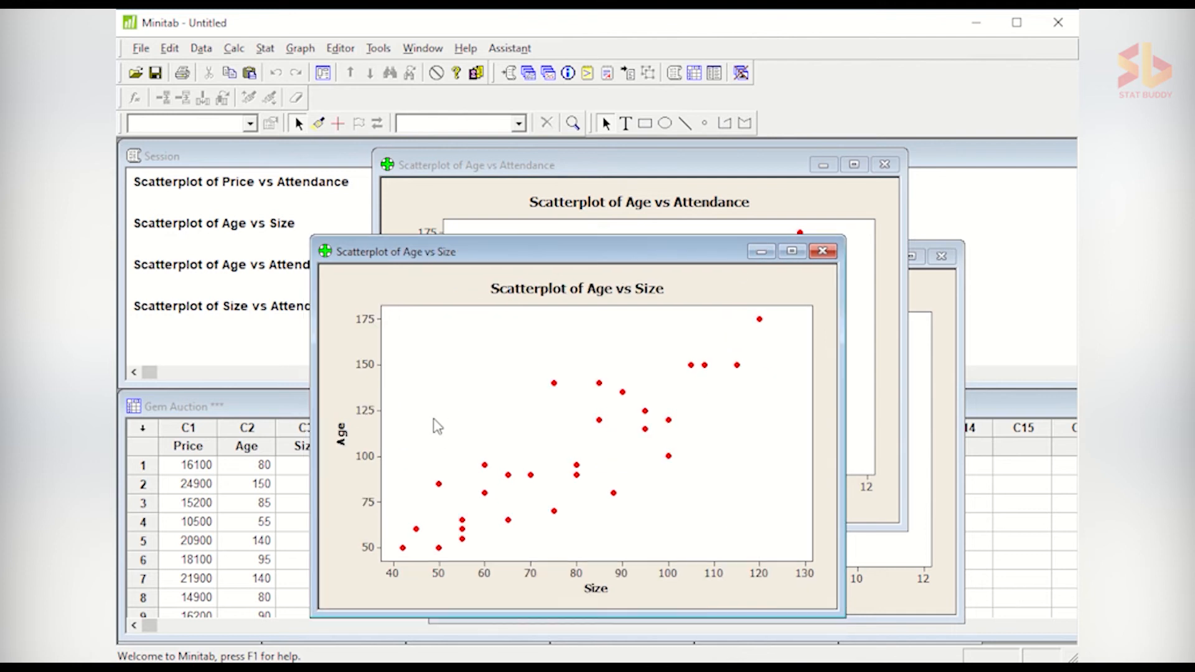
click(760, 255)
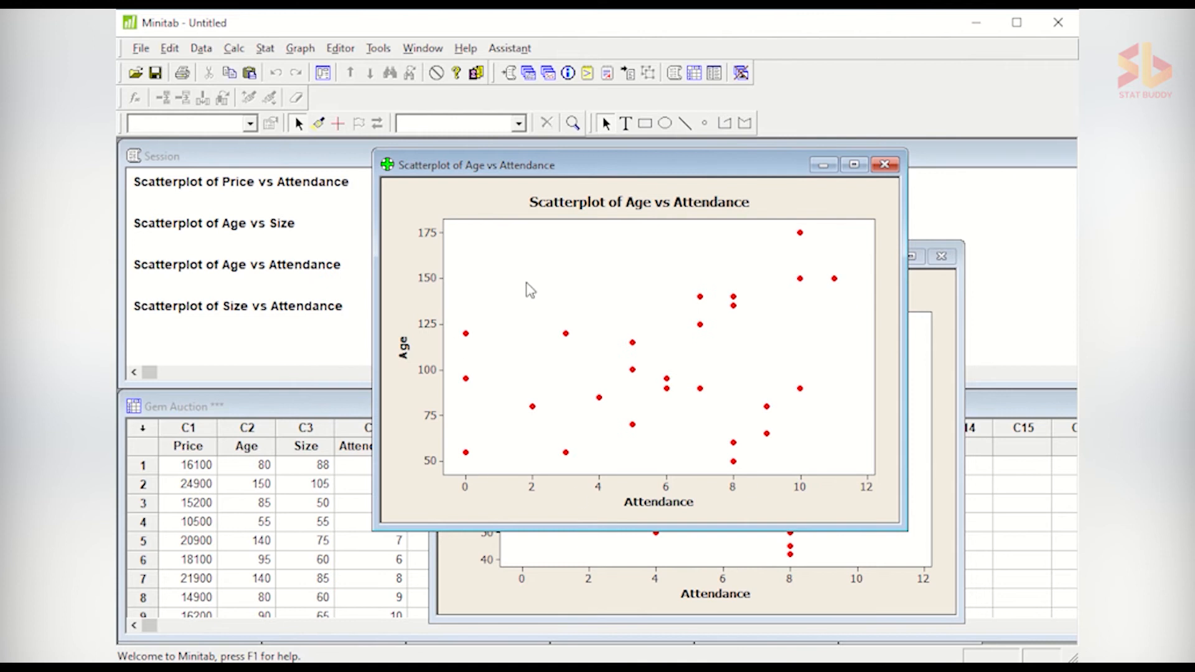
click(823, 165)
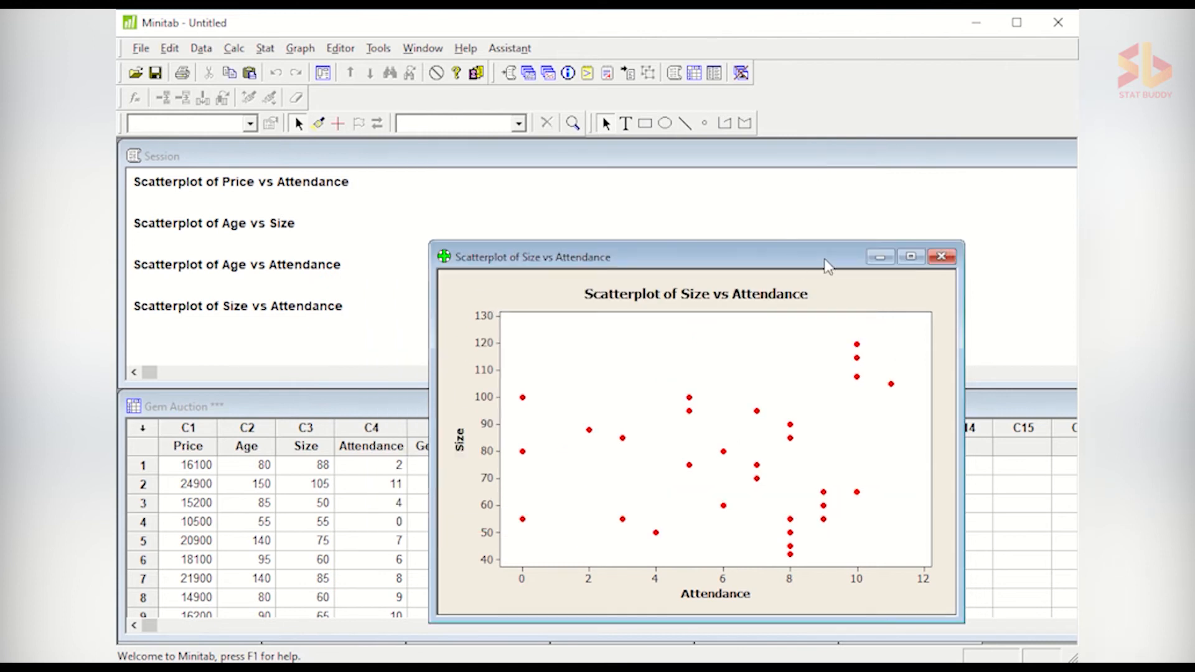
drag(825, 262, 718, 198)
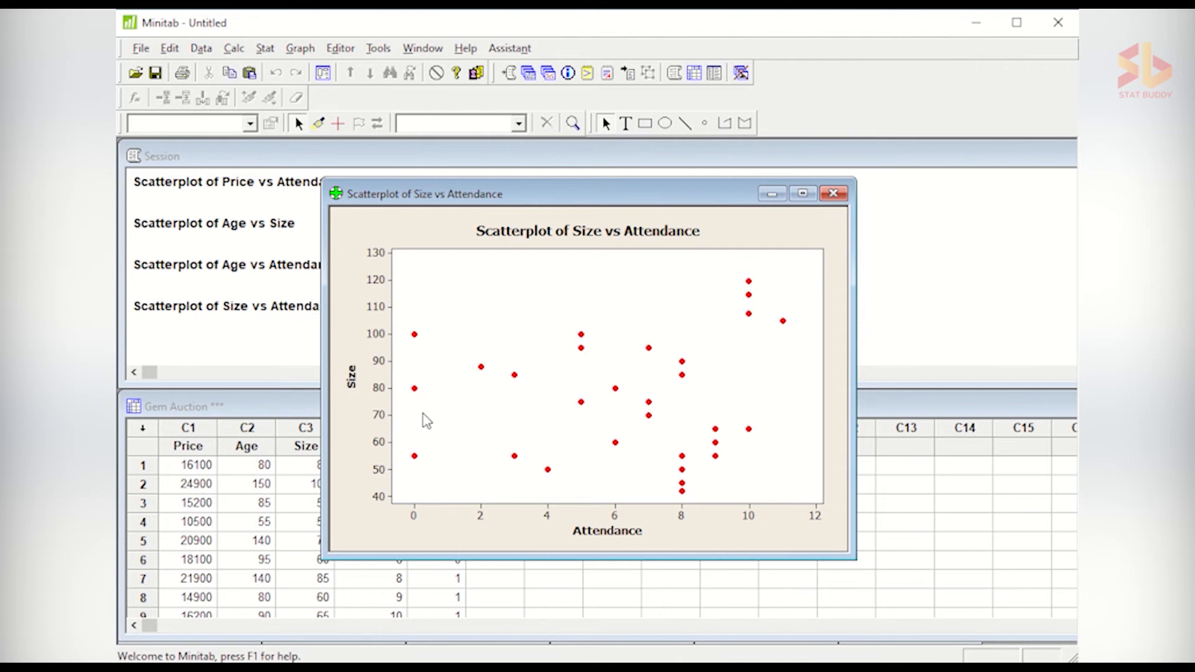
click(772, 194)
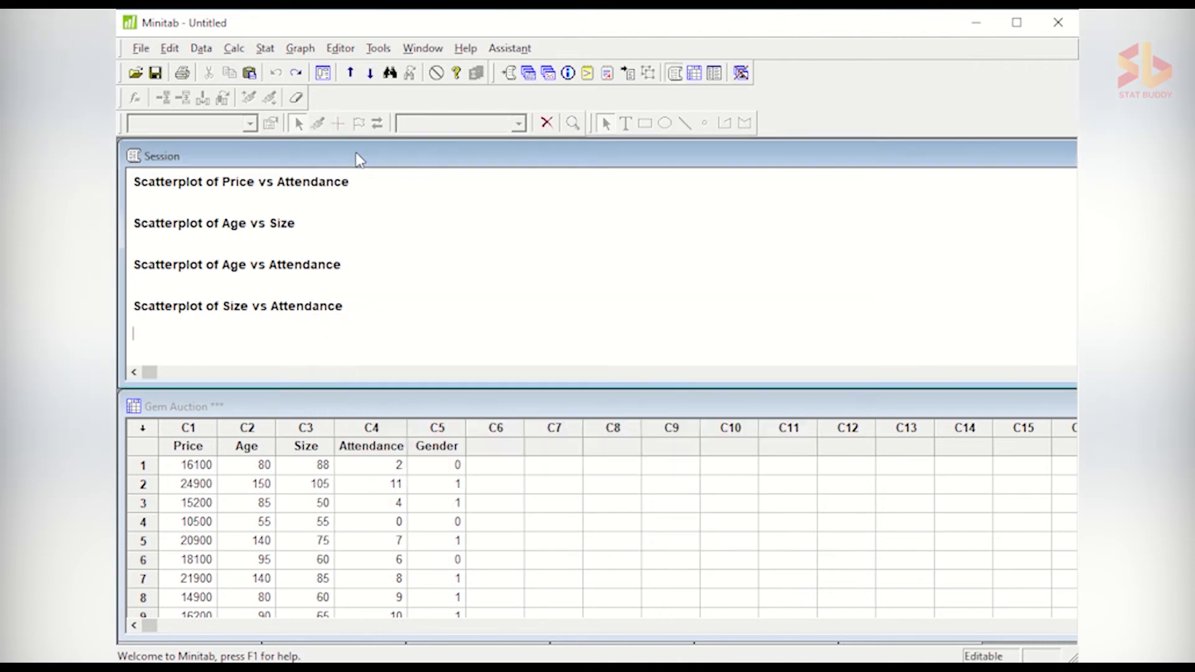
Step: Review the scatterplot entries in the session output and the commands offered for the Price vs Size section
scroll(326, 239, up, 1)
scroll(325, 239, up, 1)
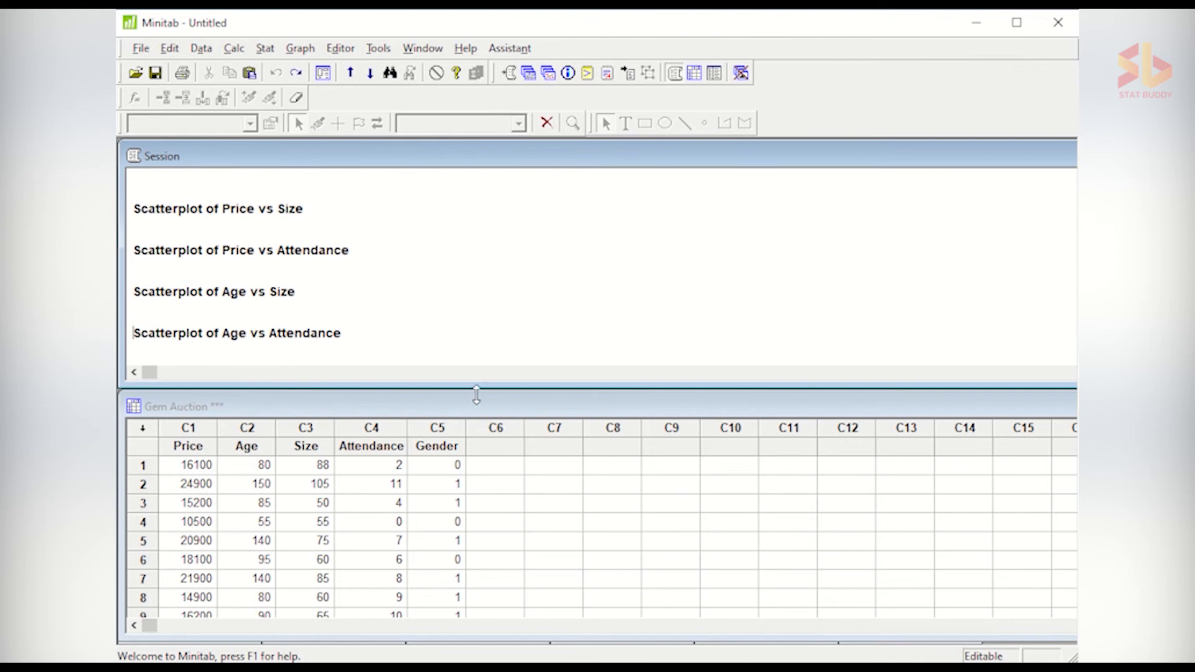
click(306, 210)
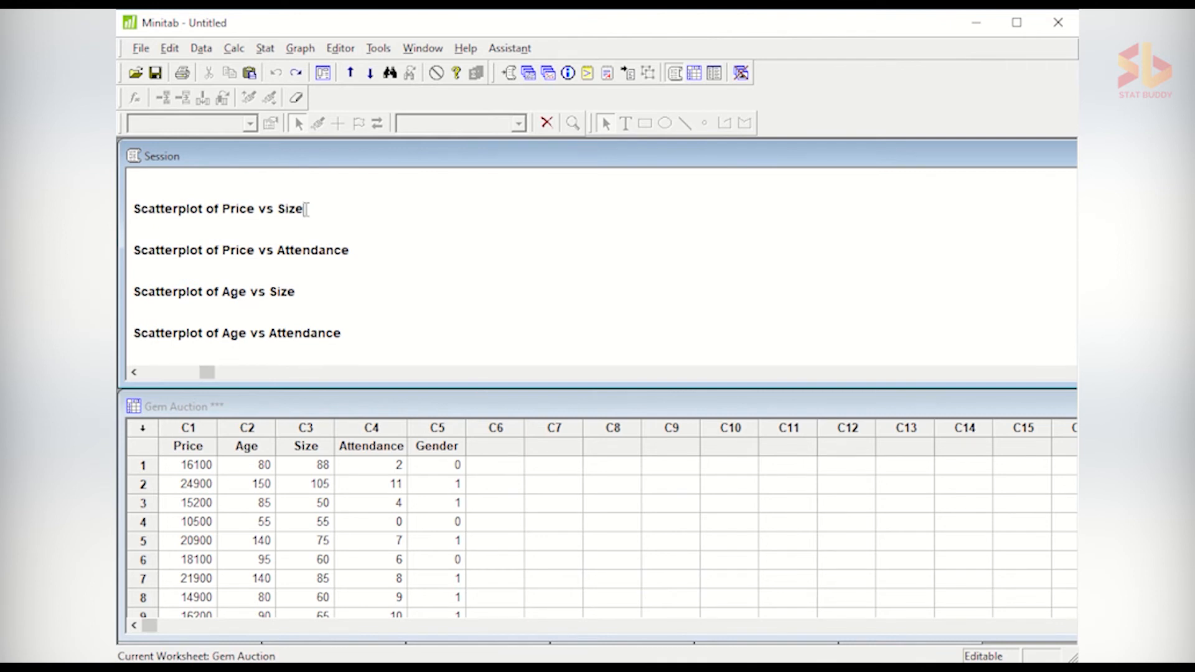
right_click(306, 209)
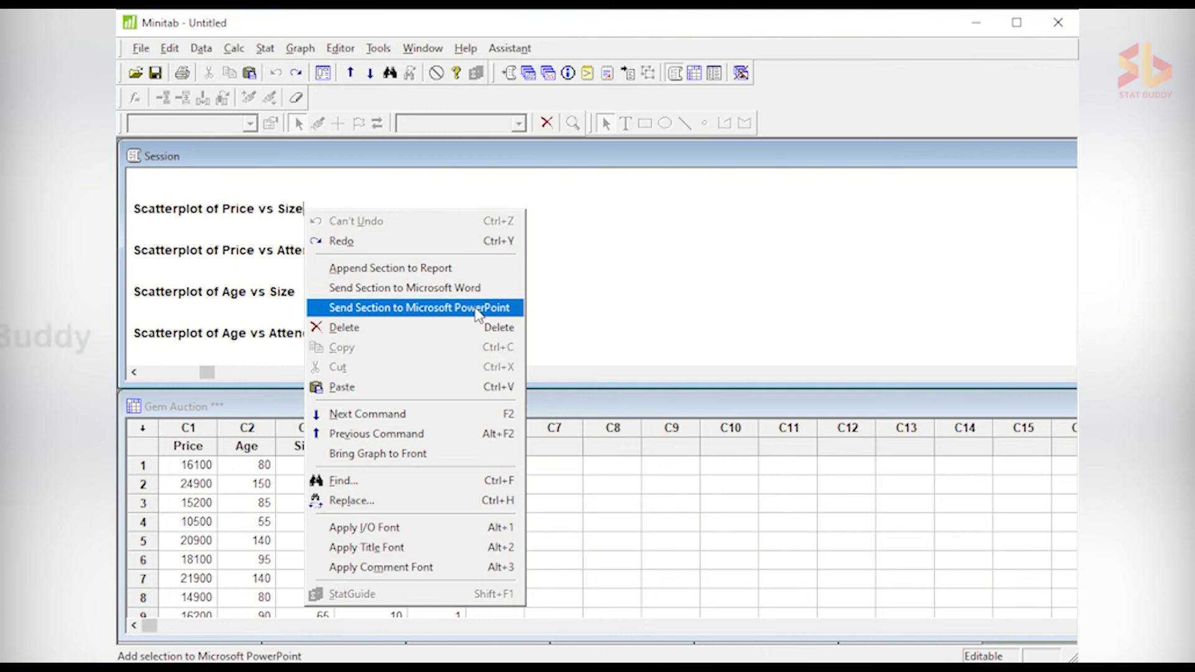
click(477, 287)
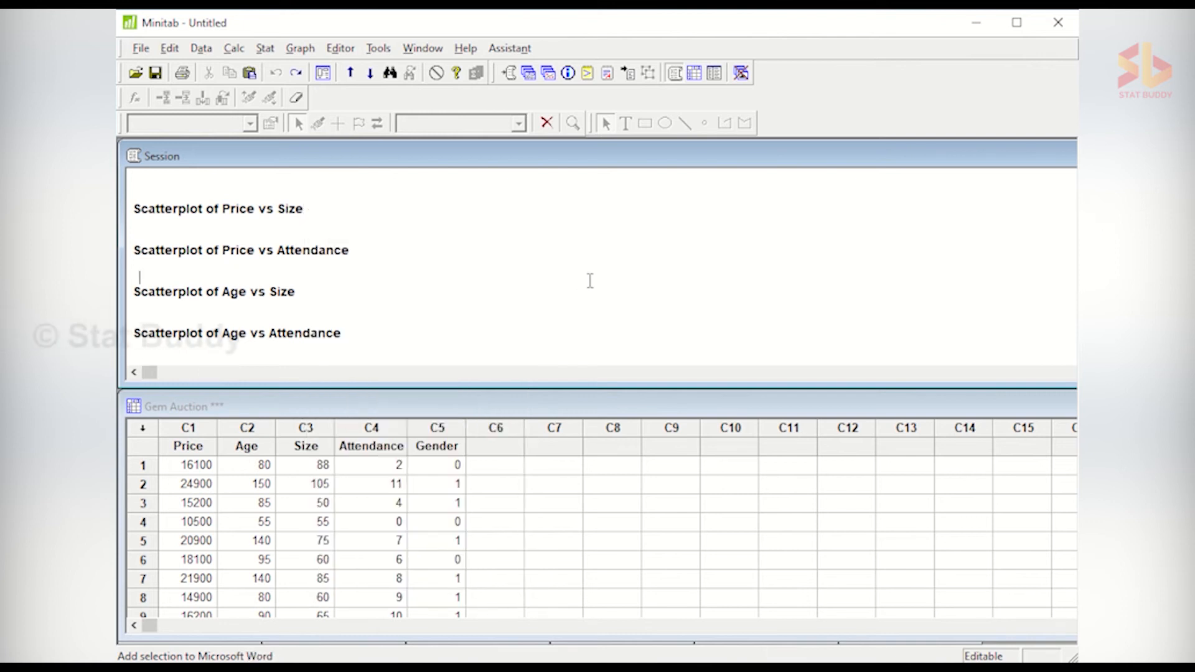
scroll(252, 265, down, 3)
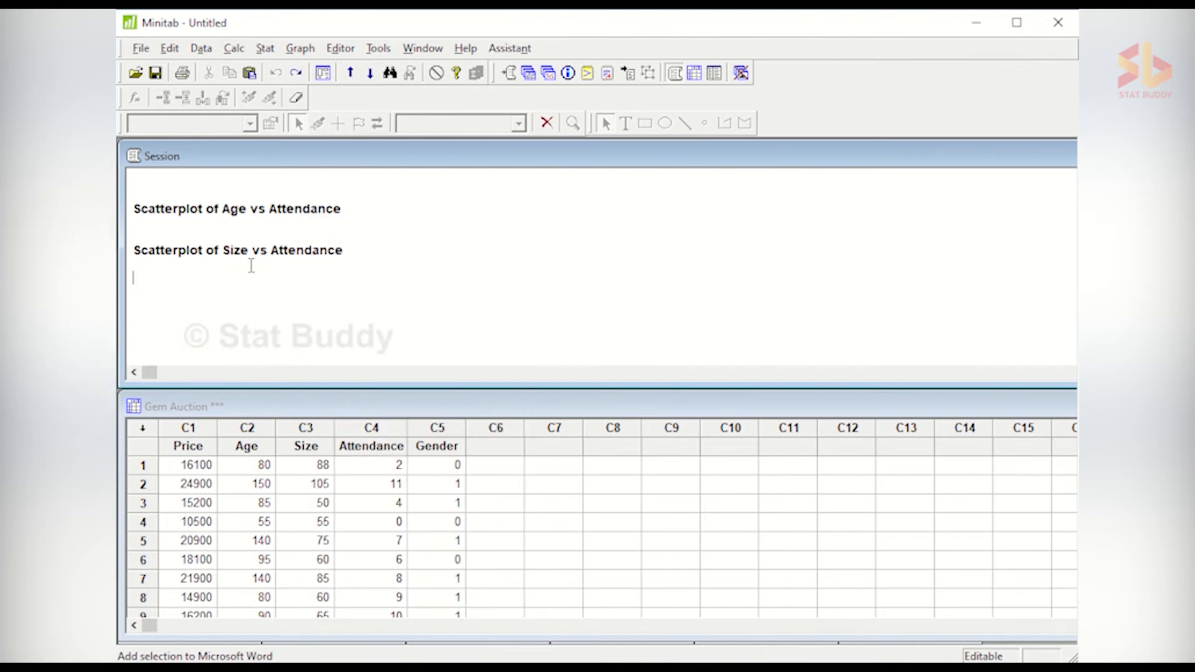
Step: Start a matrix plot of the type Matrix of Plots, With Groups
click(300, 49)
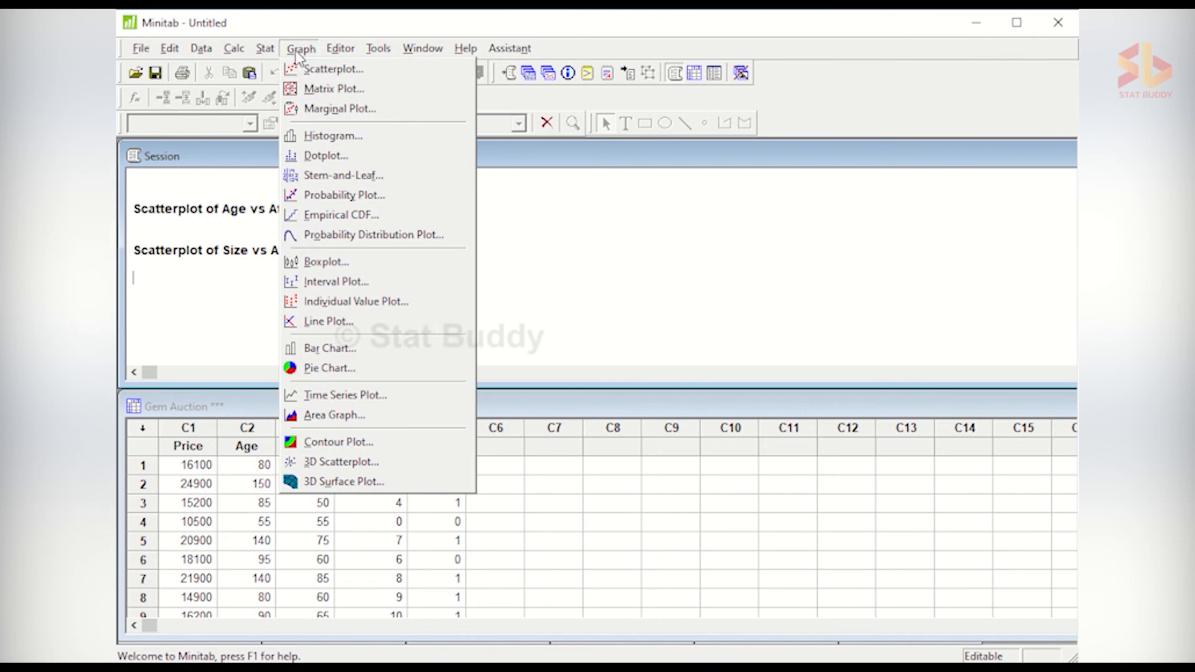
click(321, 90)
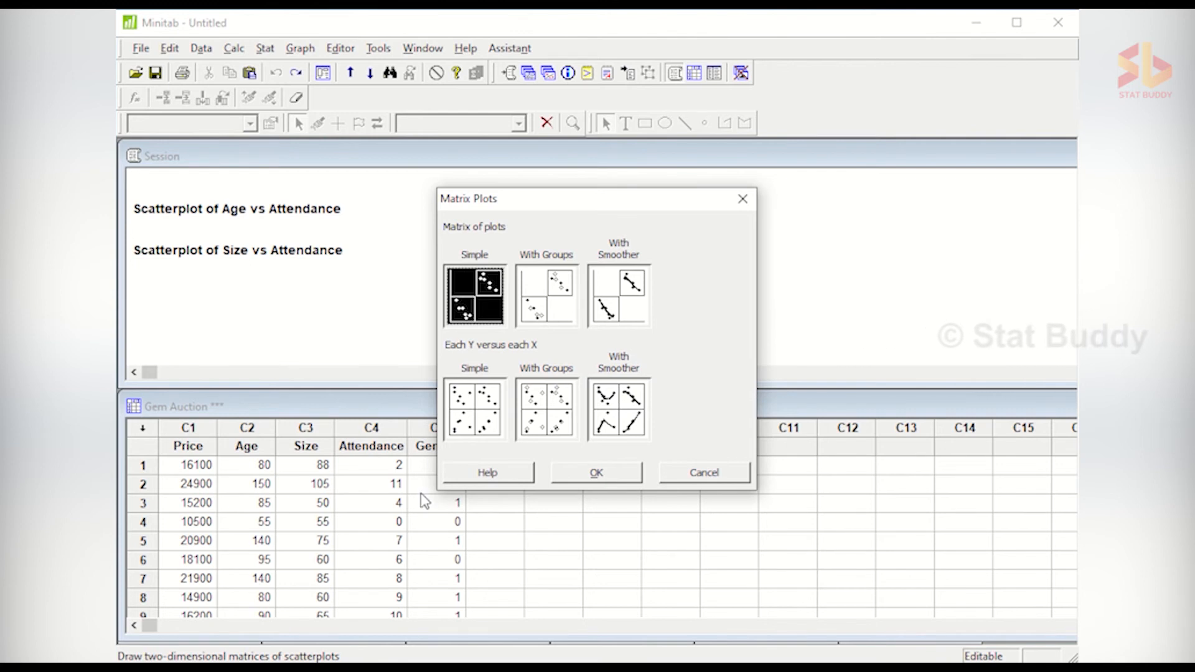
click(563, 316)
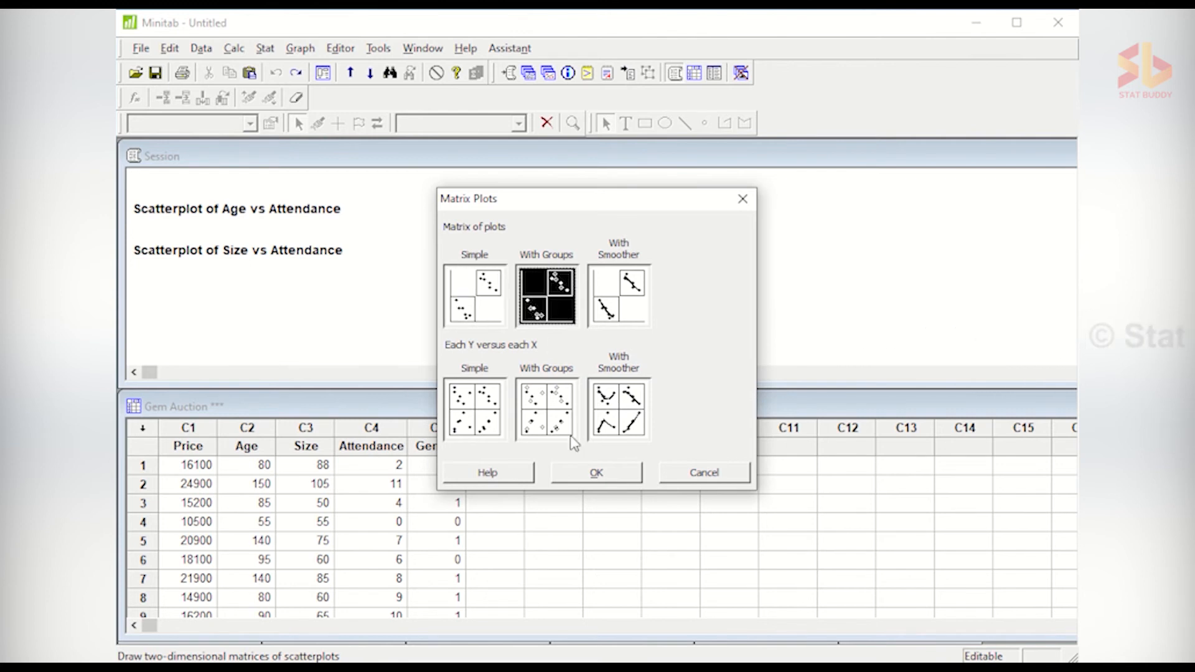
click(595, 477)
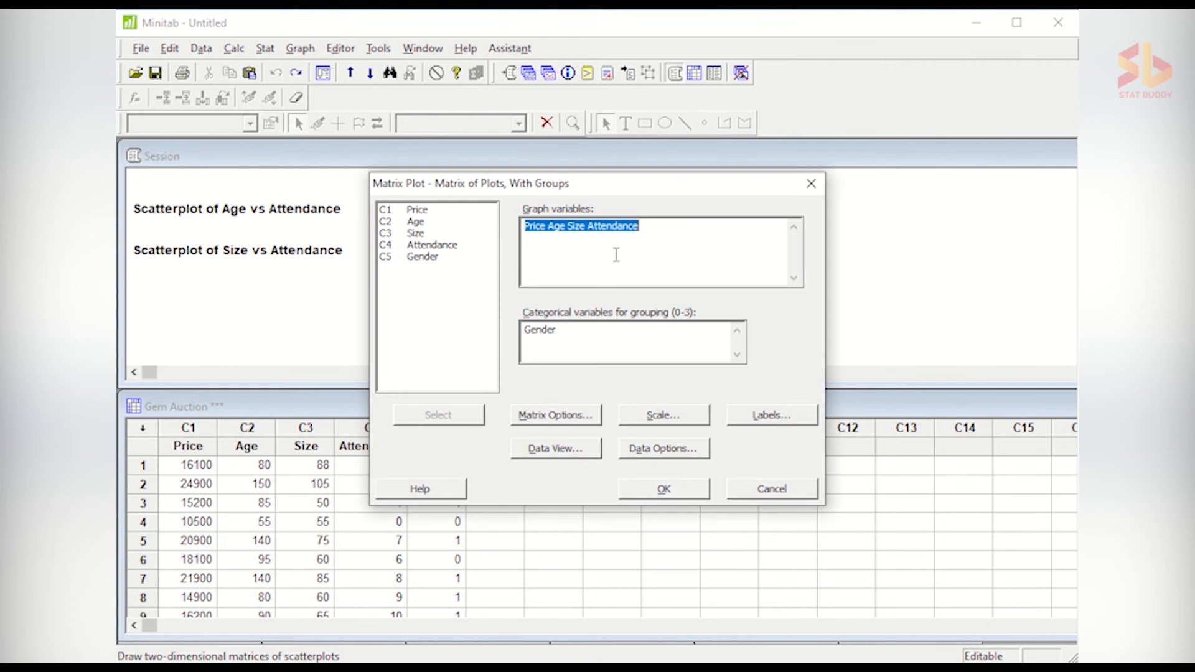
Step: Clear the existing graph variables and the categorical grouping variable from the matrix plot settings
drag(647, 232, 521, 223)
click(571, 257)
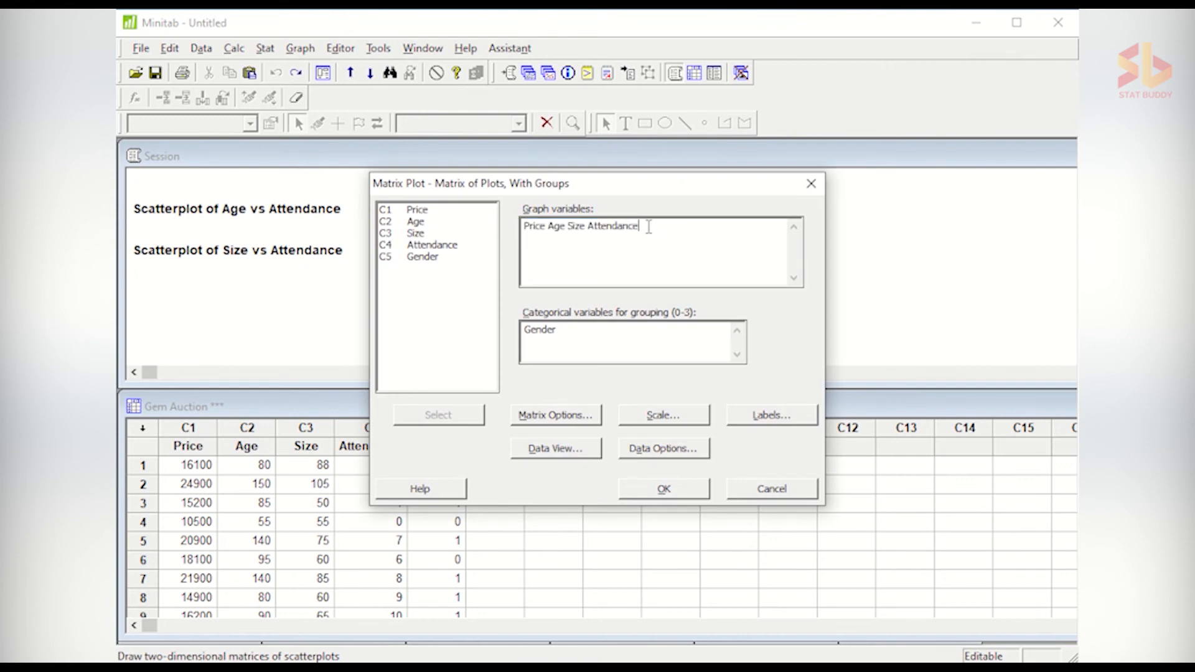
drag(648, 227, 502, 212)
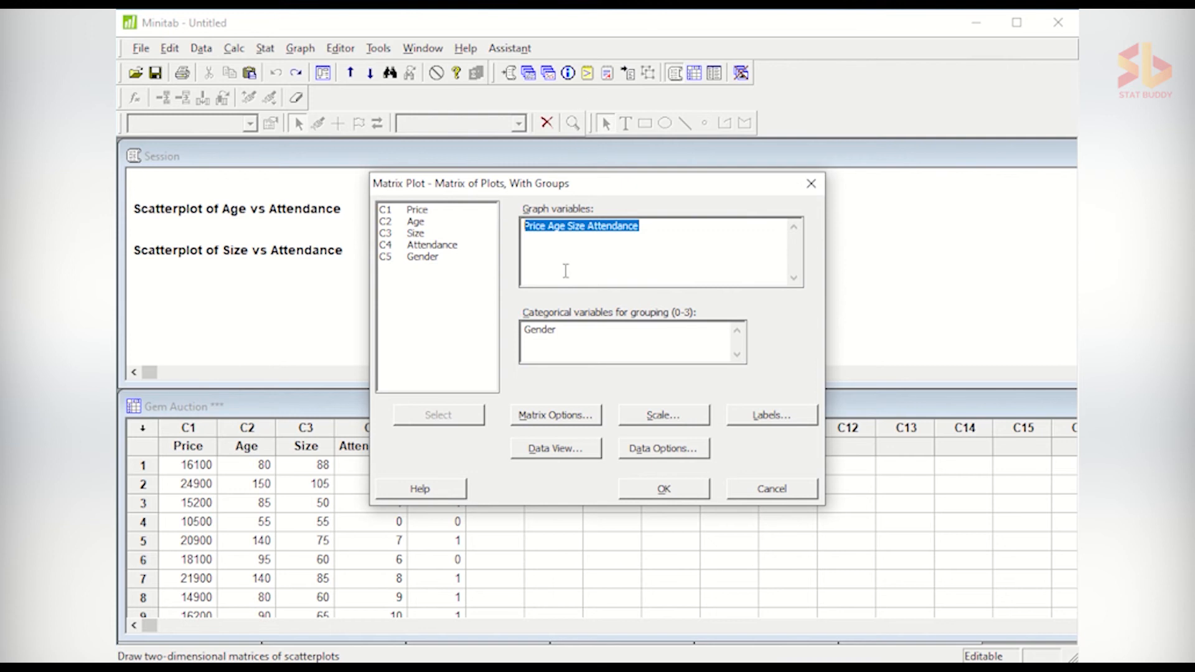
key(Delete)
drag(568, 336, 529, 334)
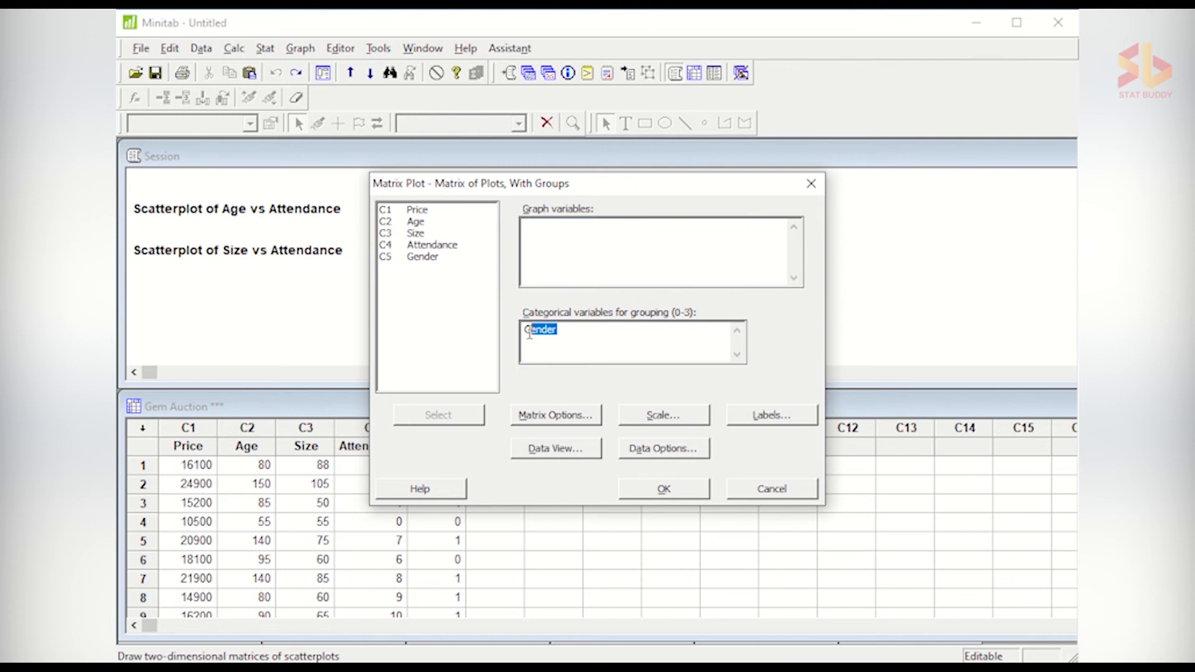
key(Delete)
Step: Set Price, Age, Size and Attendance as the graph variables of the matrix plot
click(424, 211)
double_click(423, 213)
double_click(441, 215)
double_click(429, 245)
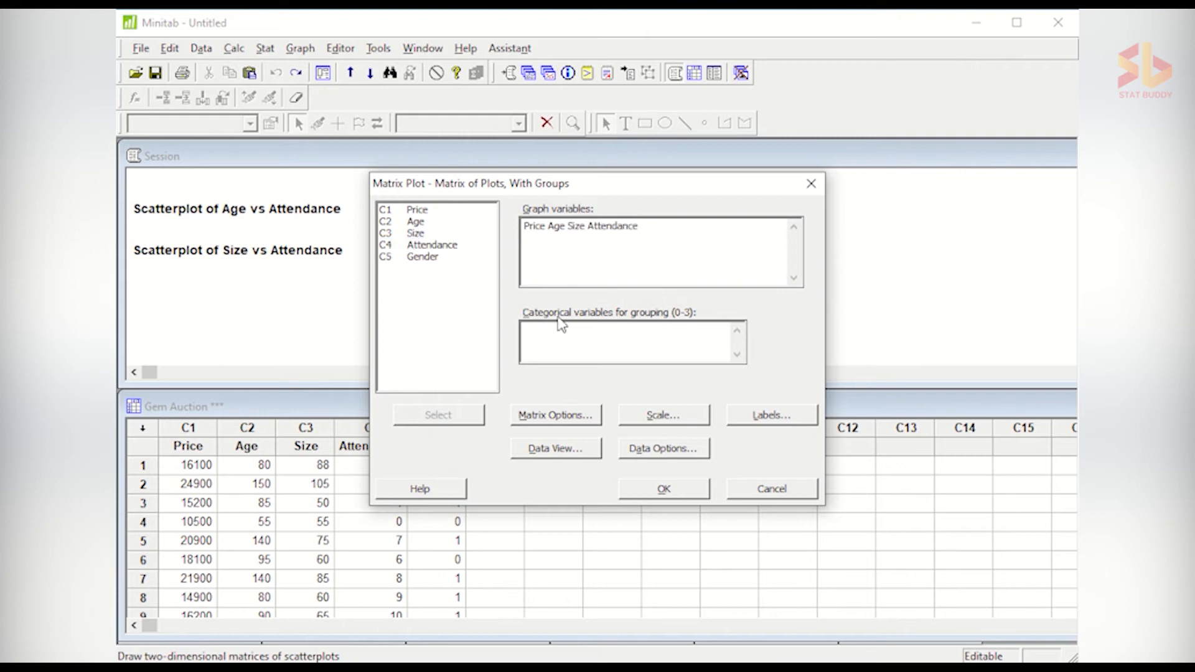
Step: Group the matrix plot by Gender, generate it, and minimize the graph window after viewing the plot
double_click(433, 259)
click(662, 490)
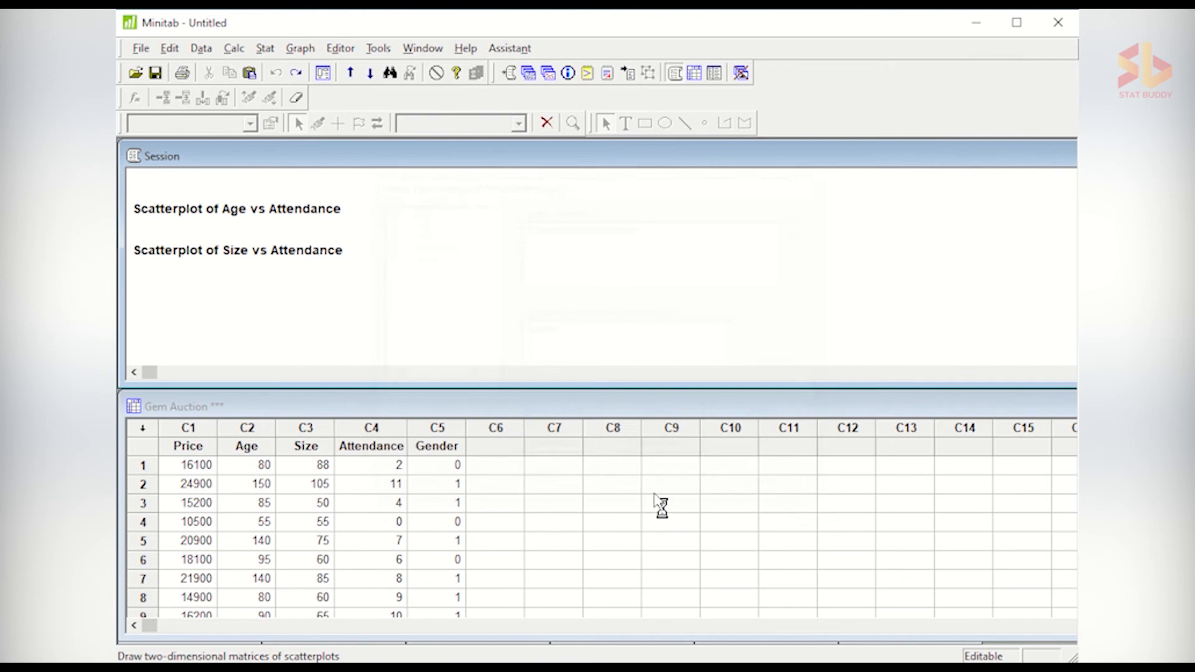
drag(579, 331, 585, 211)
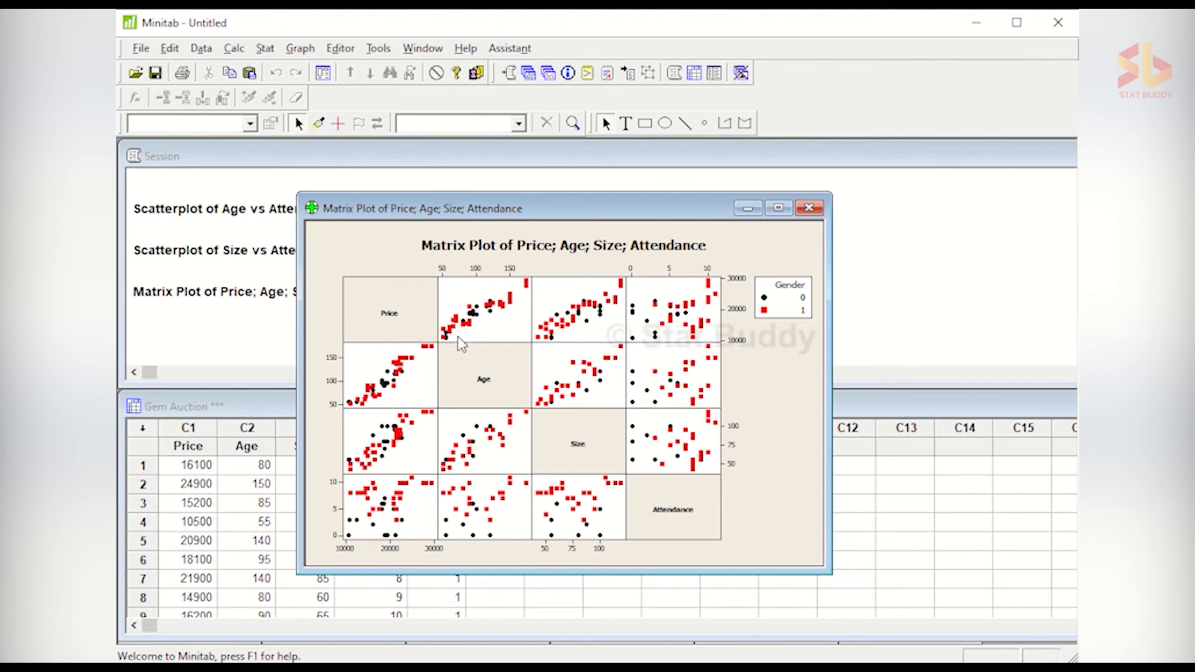
click(747, 208)
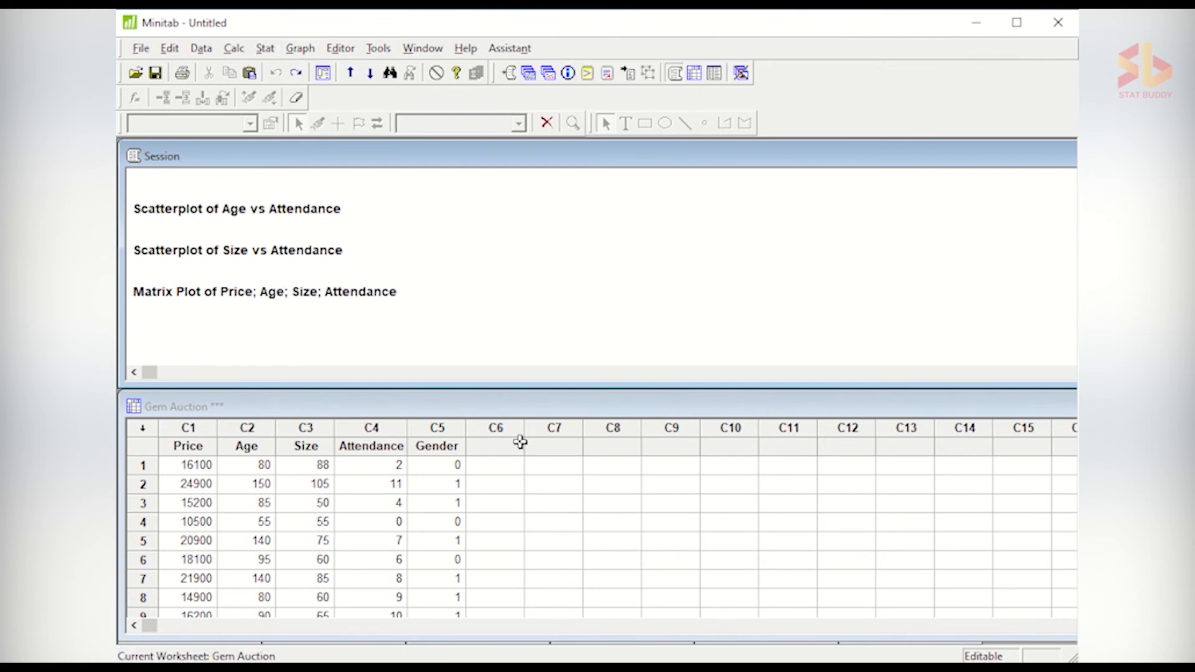
Step: Start a Correlation analysis from the basic statistics and clear its existing variables
click(265, 50)
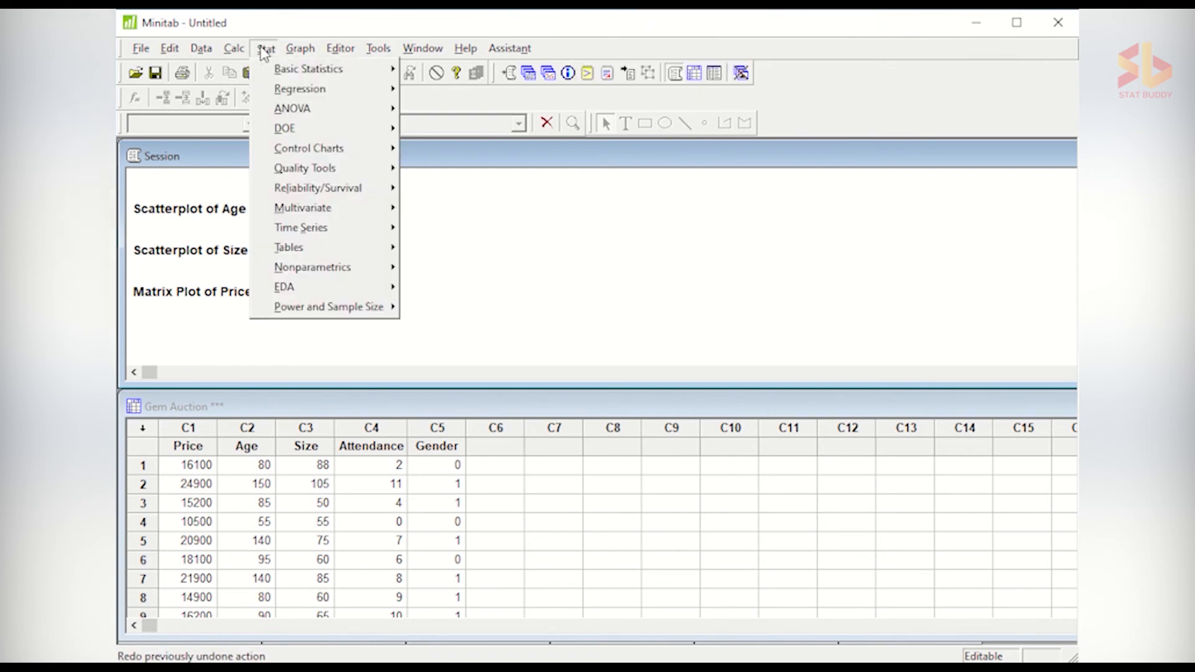
mouse_move(272, 71)
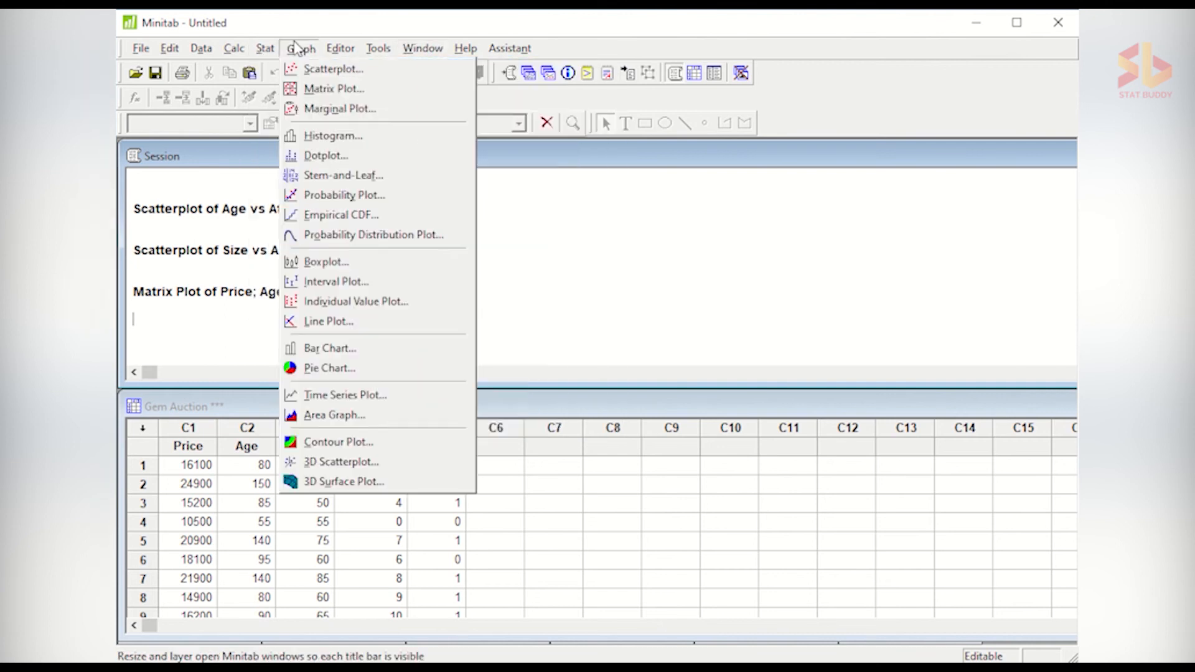
mouse_move(347, 78)
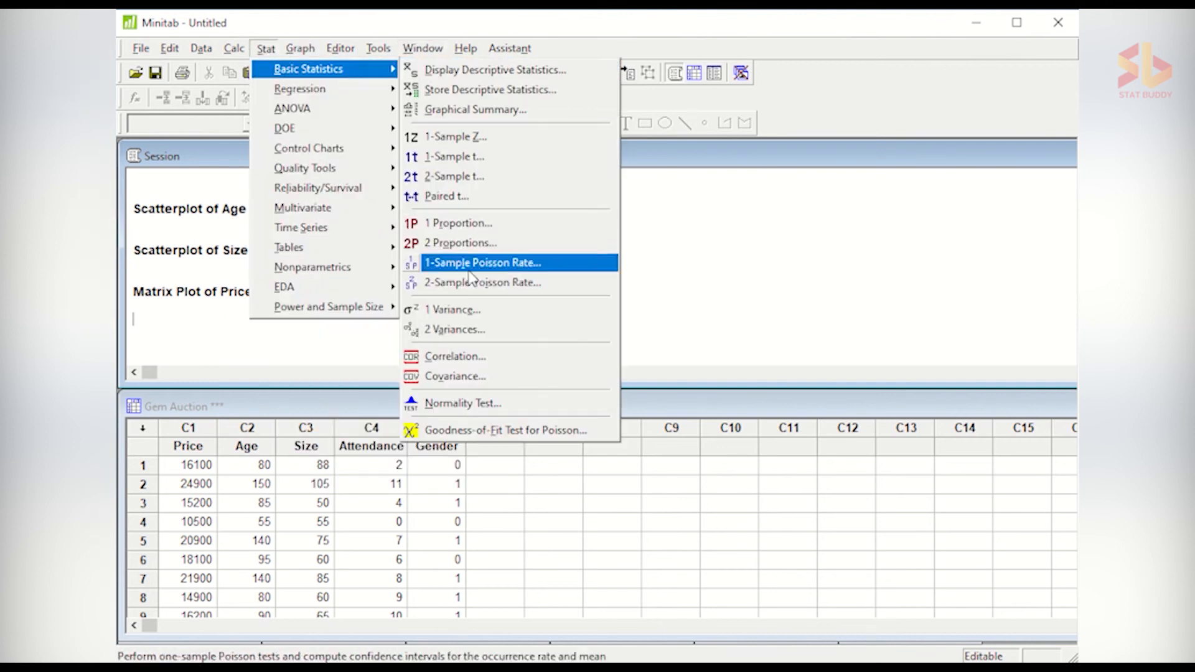
click(474, 359)
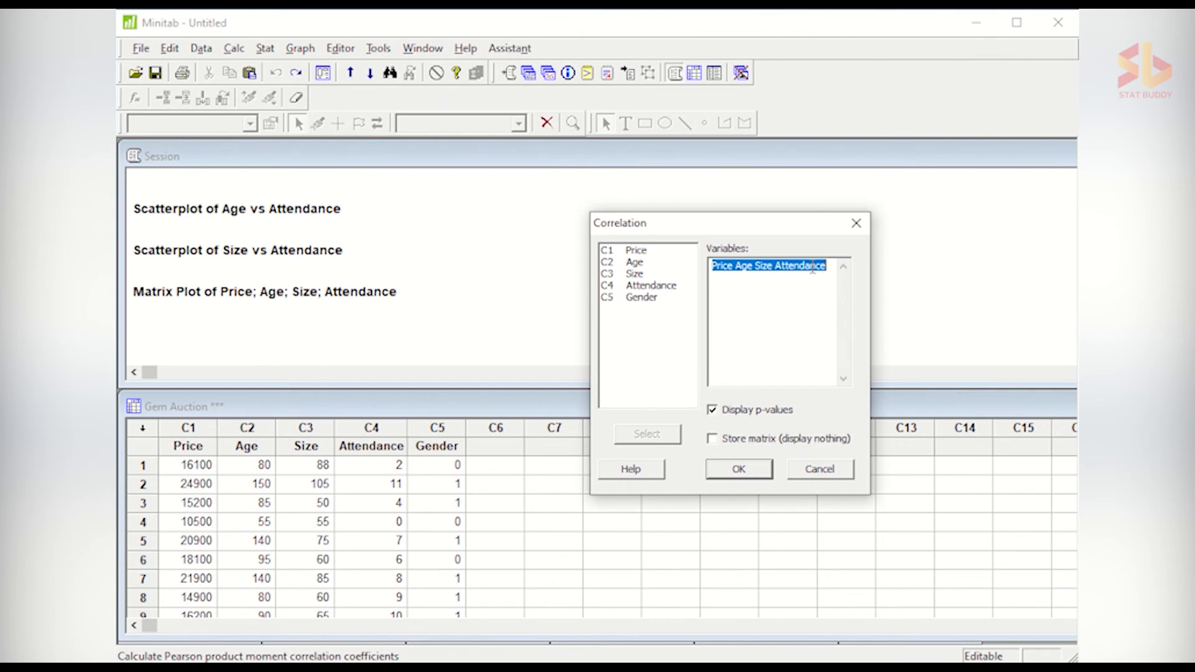
key(Delete)
Step: Run the correlation on Price, Age, Attendance and Size with p-values displayed
double_click(635, 252)
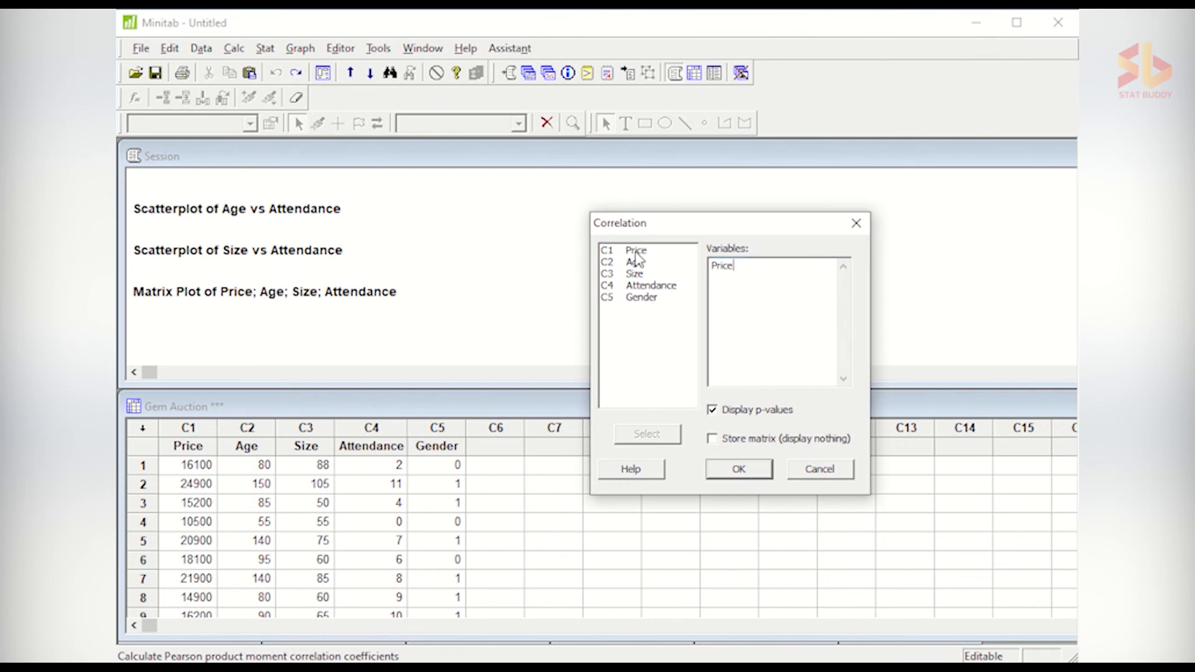
double_click(636, 285)
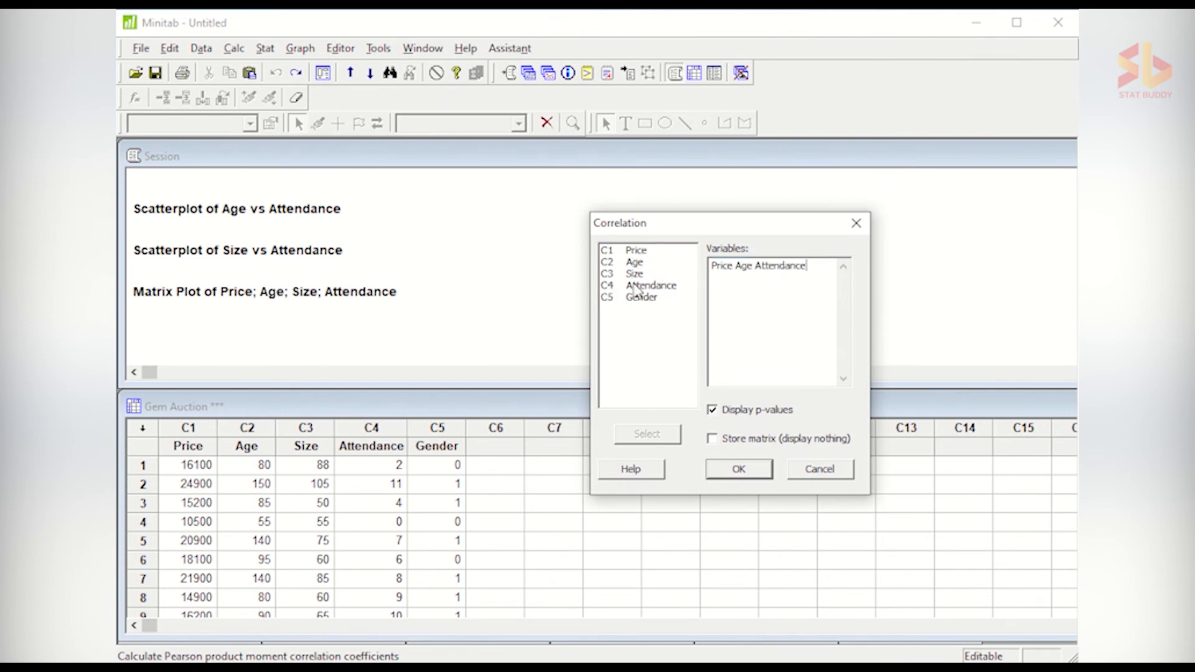
double_click(635, 275)
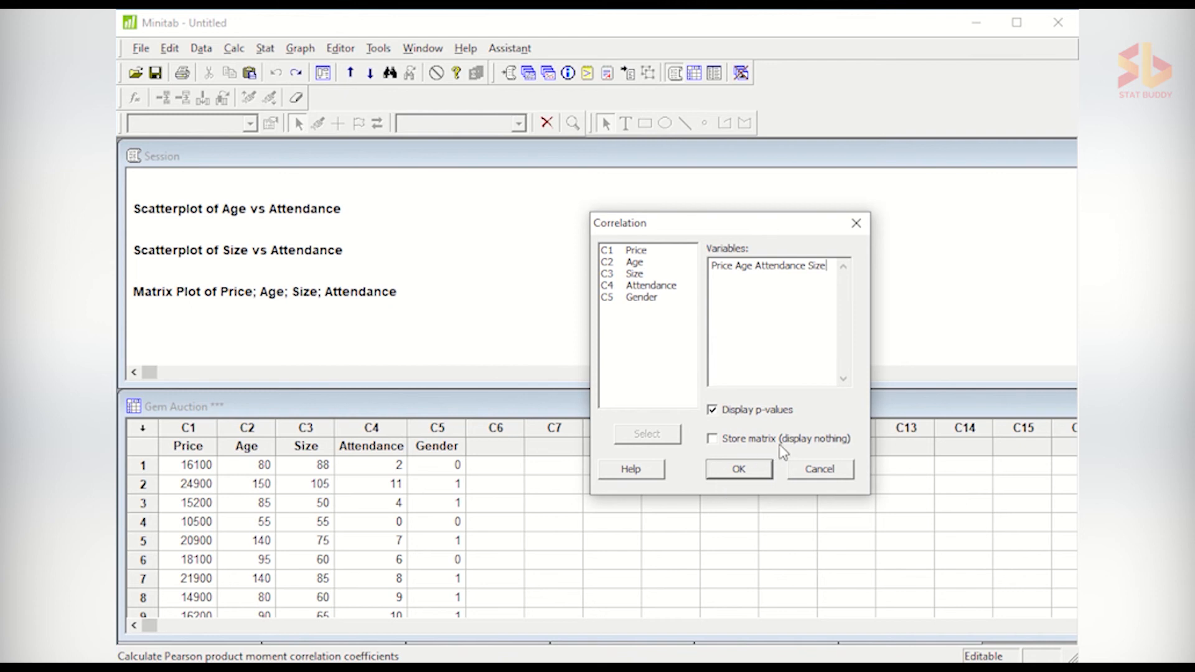
click(726, 468)
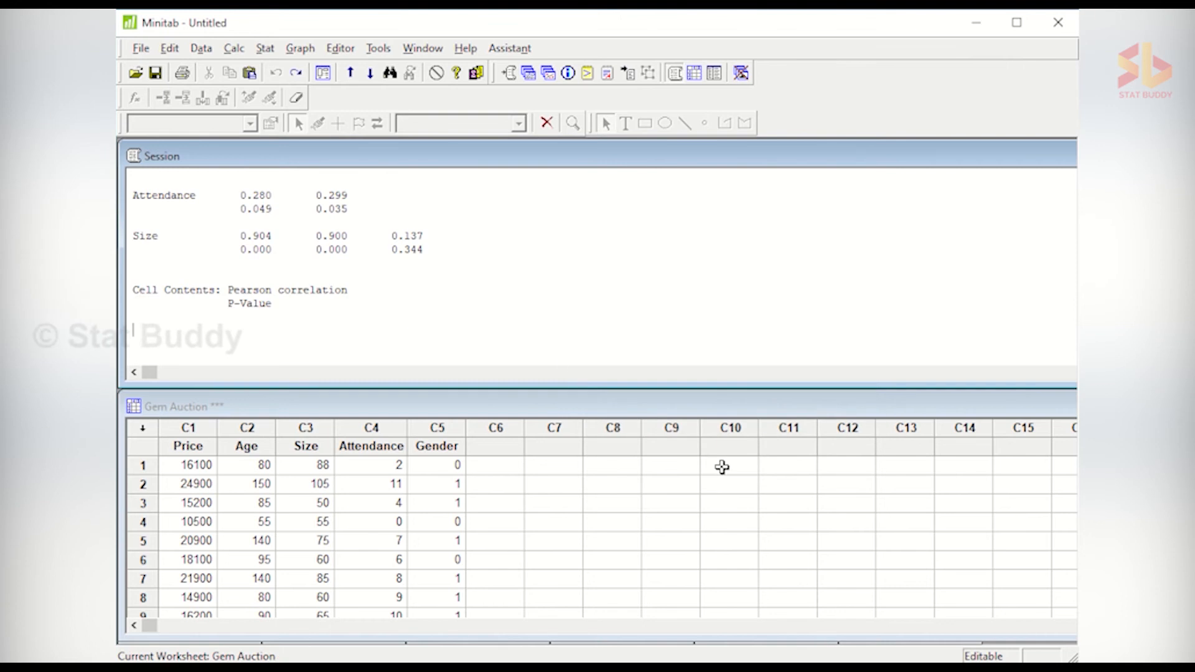
Step: Examine the p-values for each variable pair in the correlation table of Price, Age, Attendance and Size
scroll(458, 315, up, 1)
scroll(456, 315, up, 1)
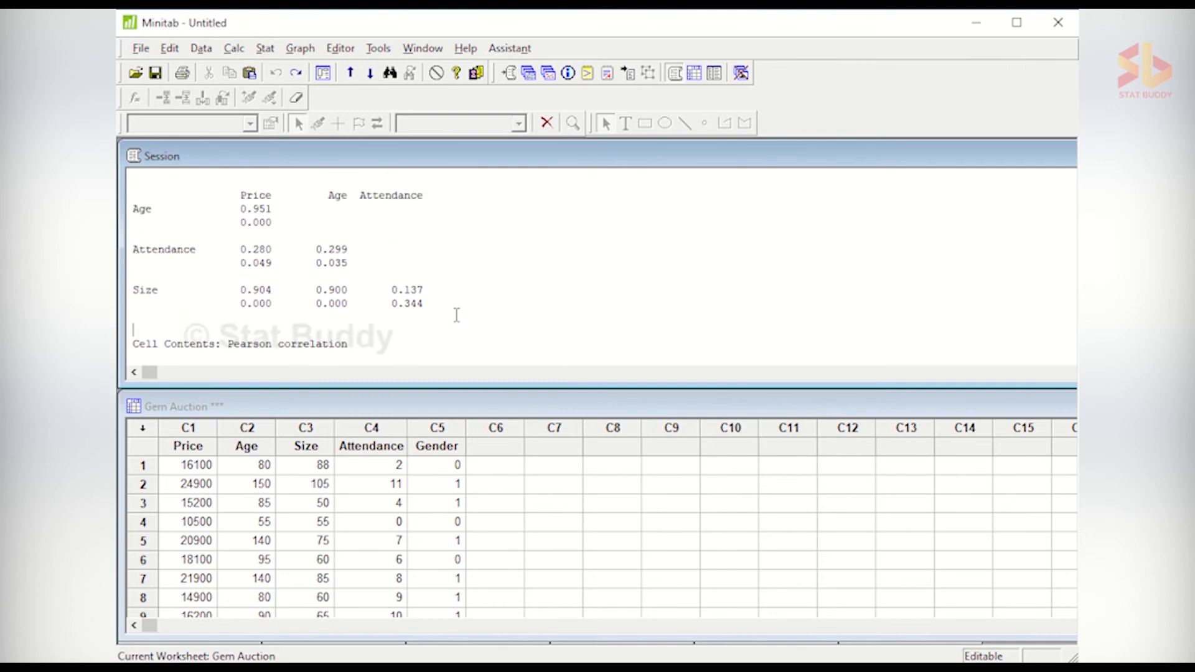
scroll(456, 315, up, 1)
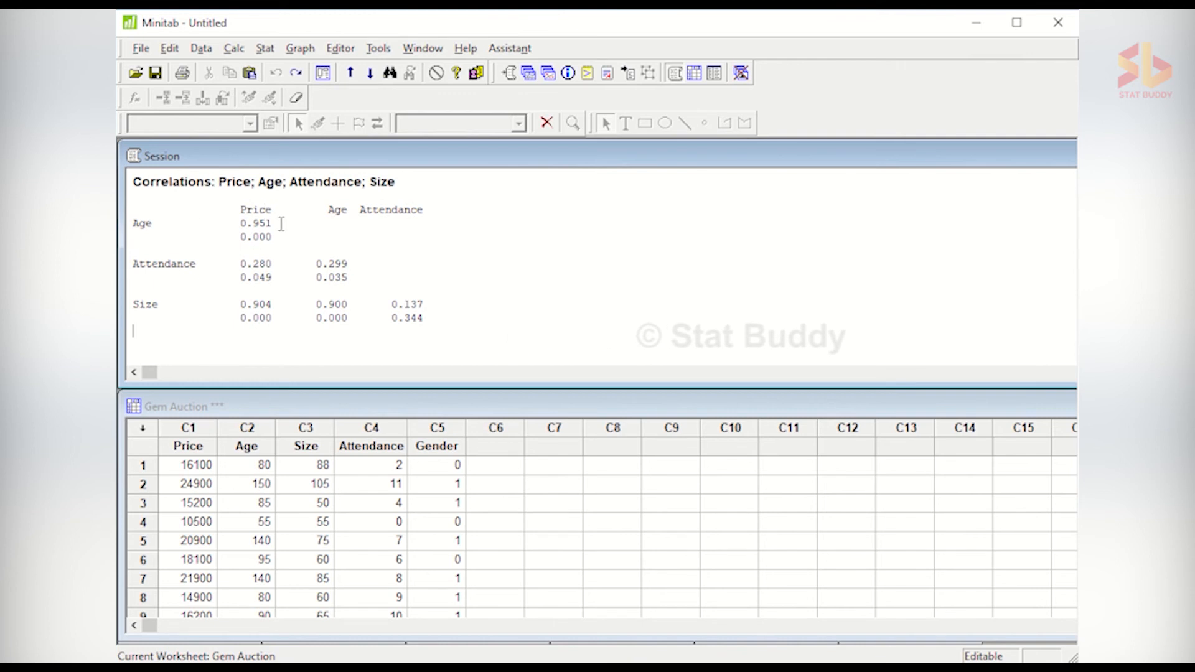
drag(272, 236, 240, 236)
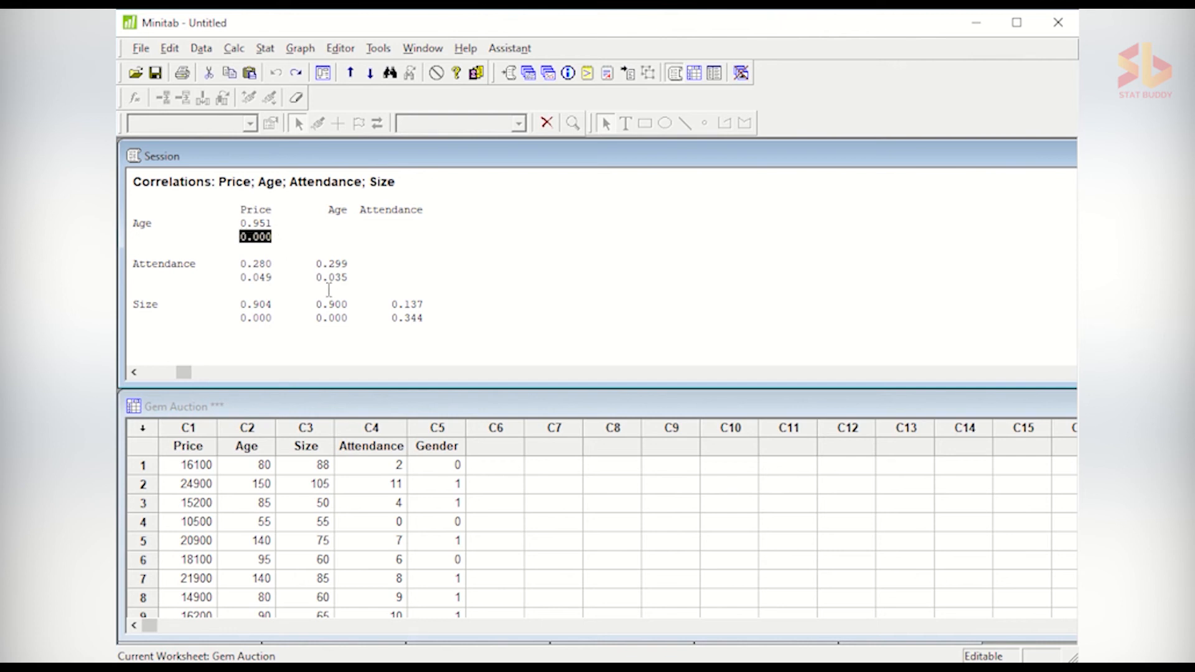
click(280, 277)
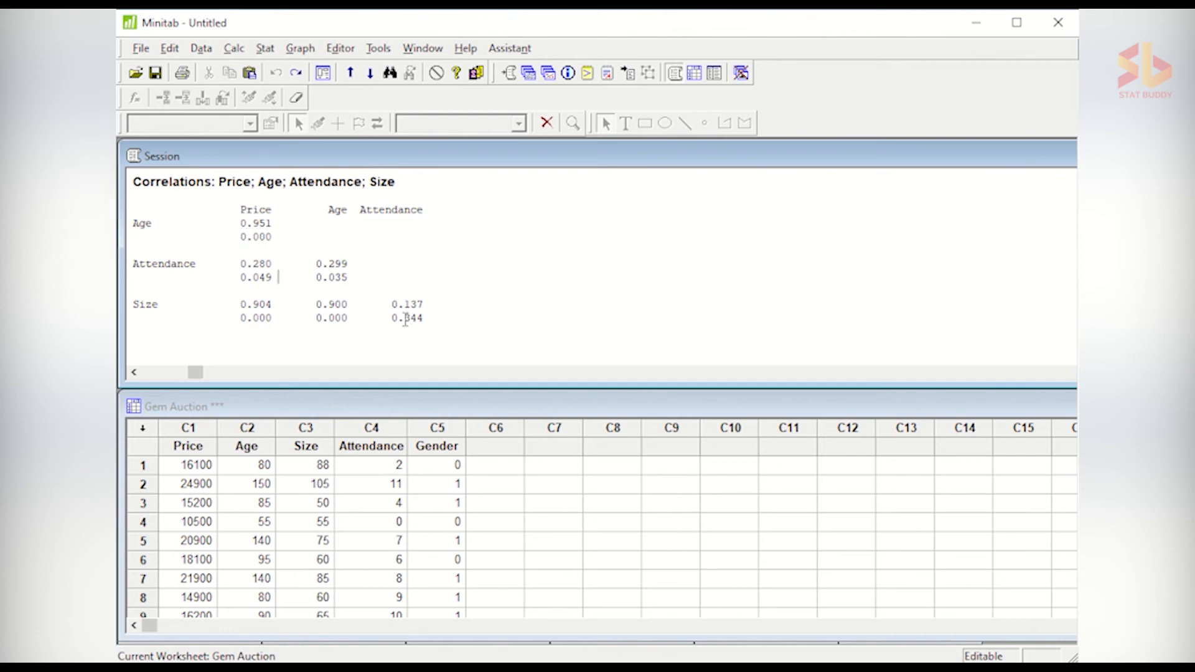
double_click(360, 322)
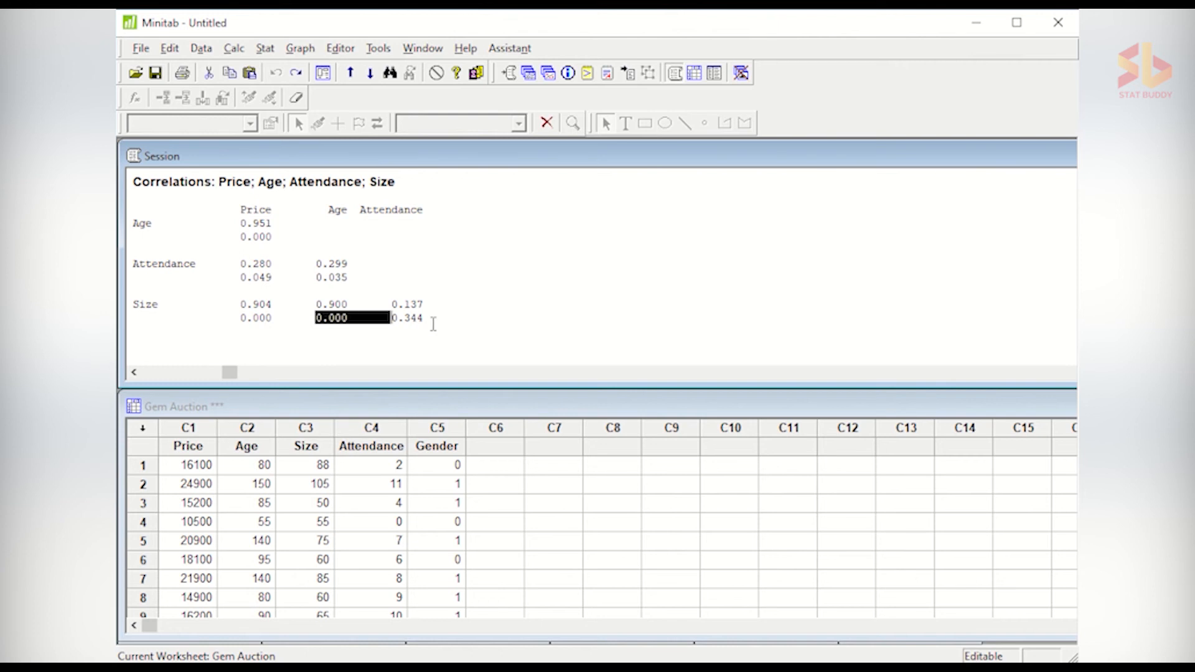
drag(433, 323, 391, 304)
click(392, 303)
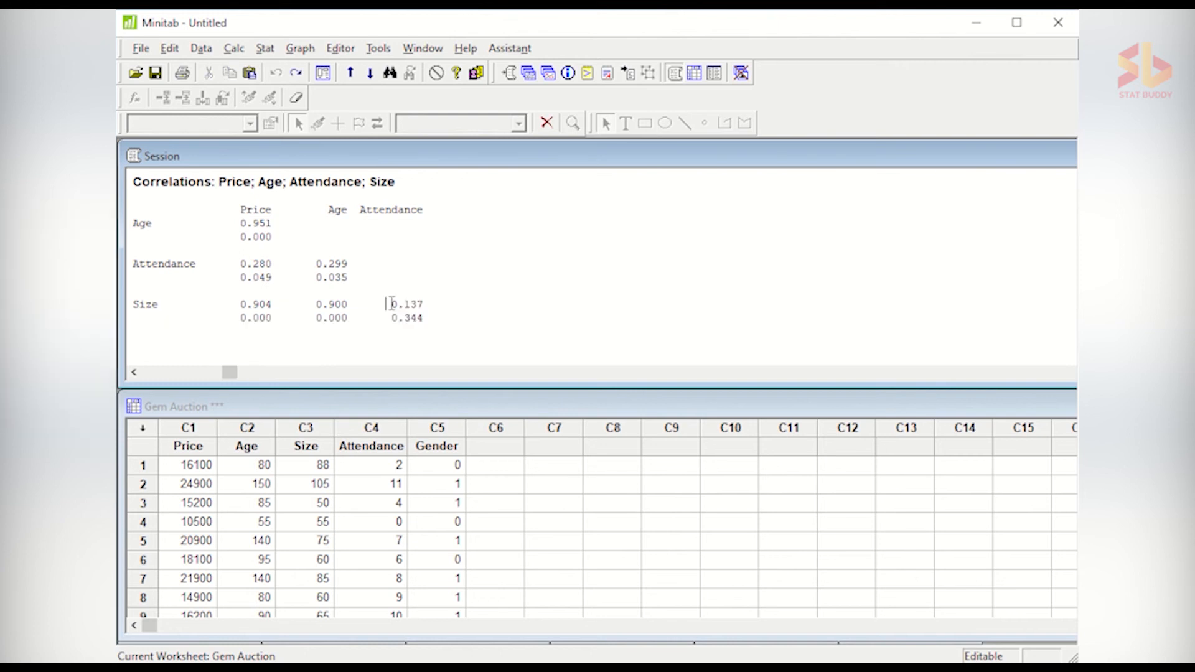
click(170, 305)
click(385, 229)
click(438, 317)
key(Down)
key(Up)
key(Down)
key(Down)
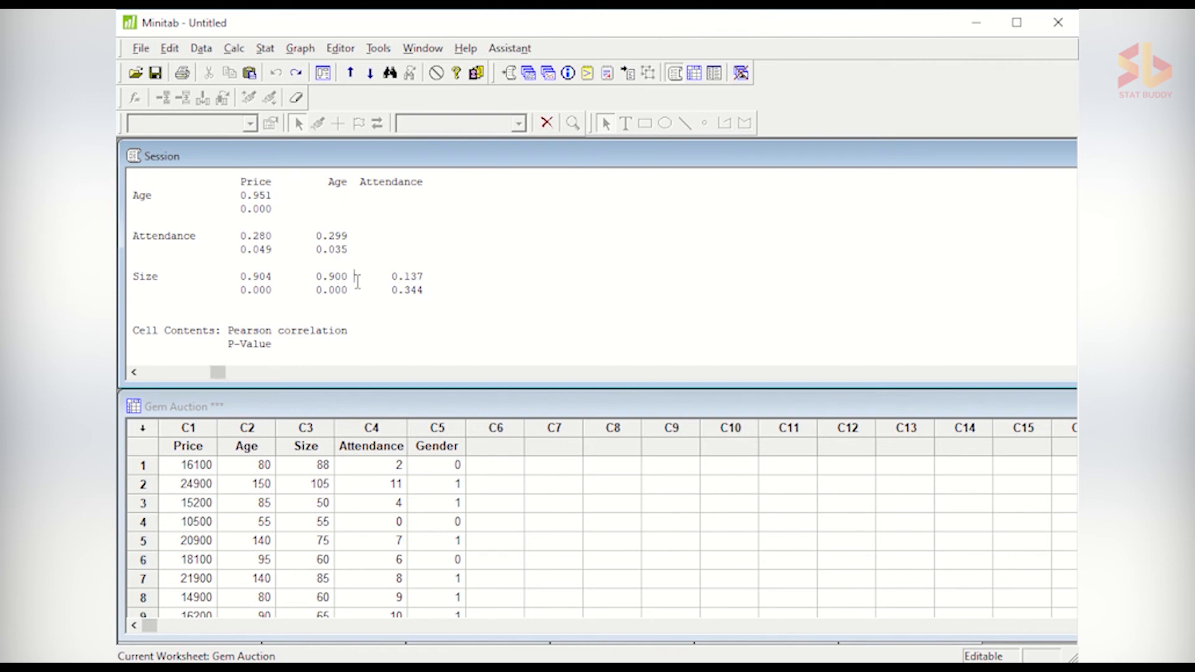
Step: Examine the correlation coefficients between Age and Size and between Price and Attendance in the session output
drag(353, 277, 325, 278)
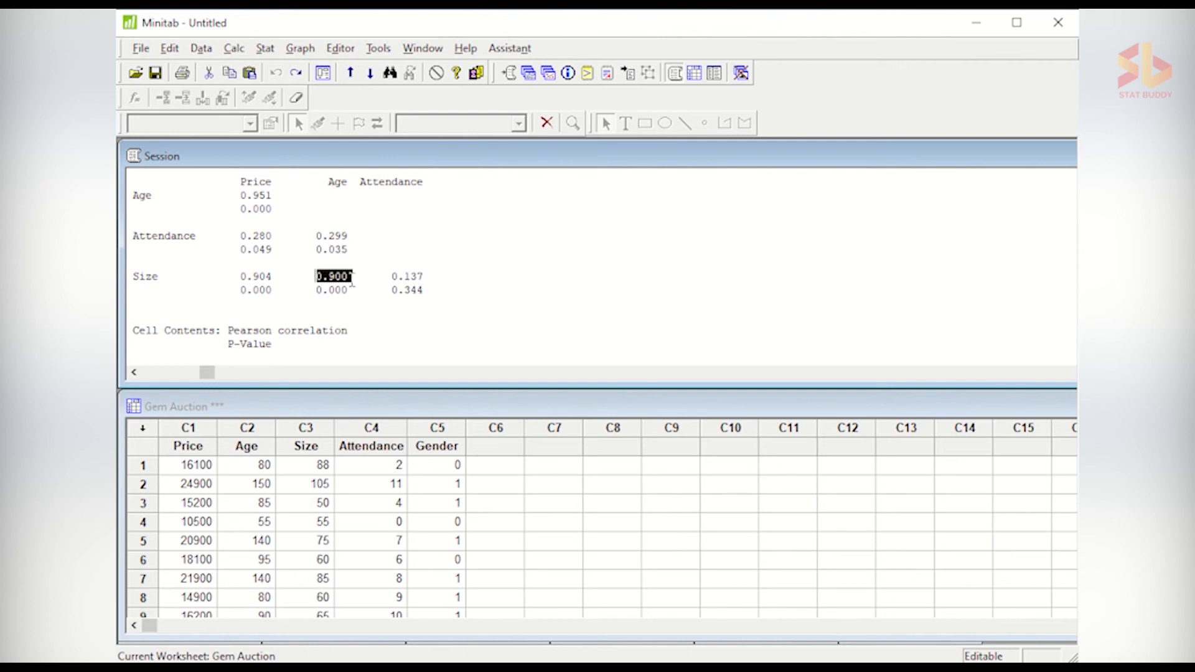
click(362, 304)
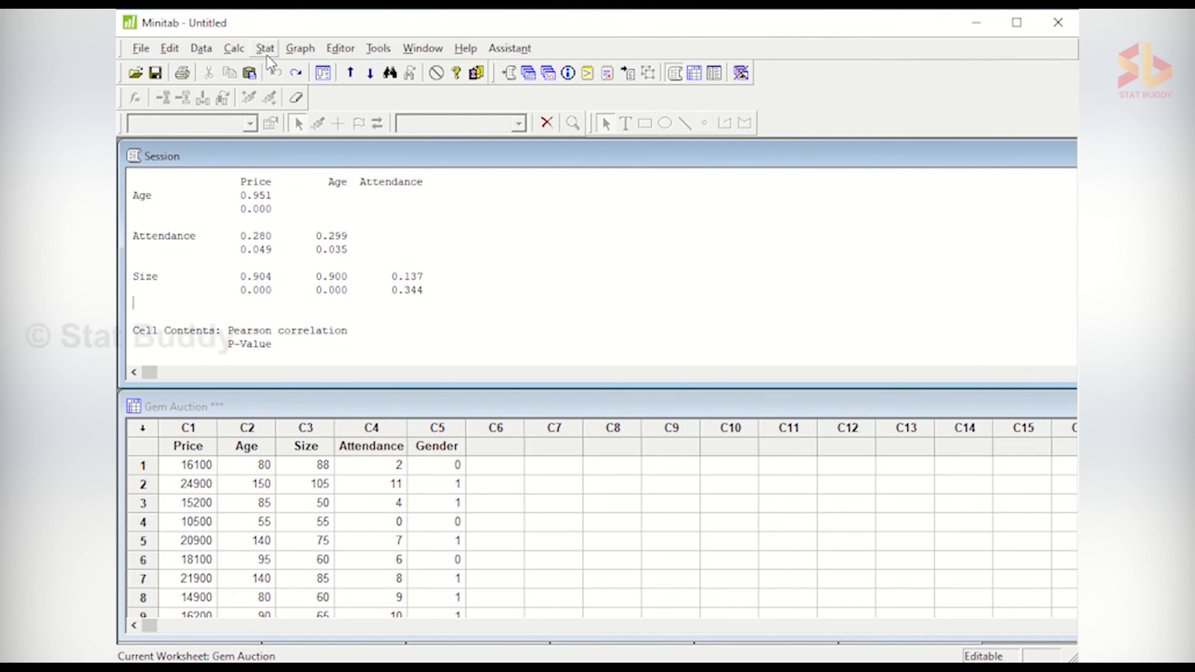
scroll(413, 297, up, 1)
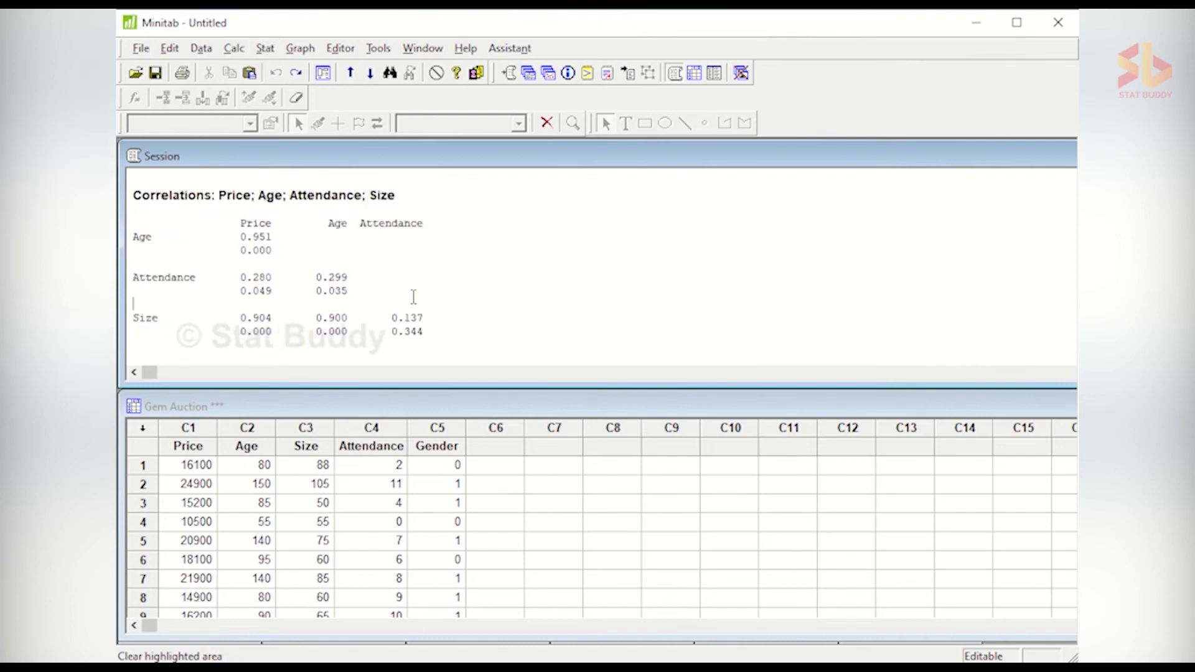
scroll(413, 297, down, 2)
scroll(413, 297, up, 2)
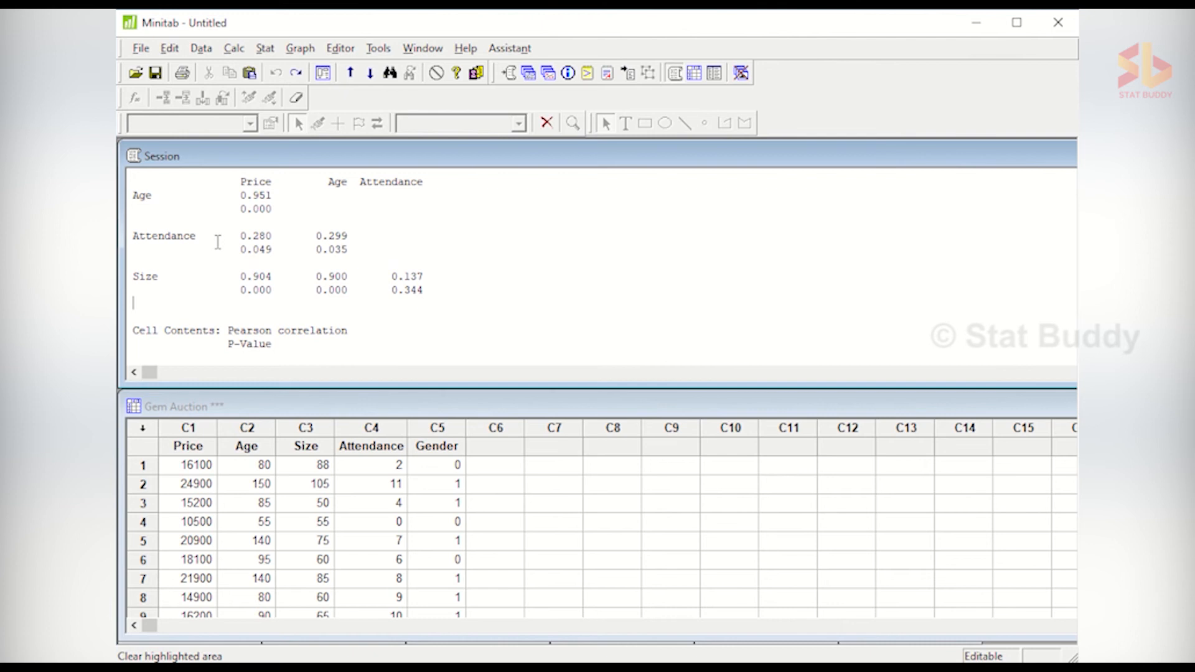
drag(264, 249, 242, 239)
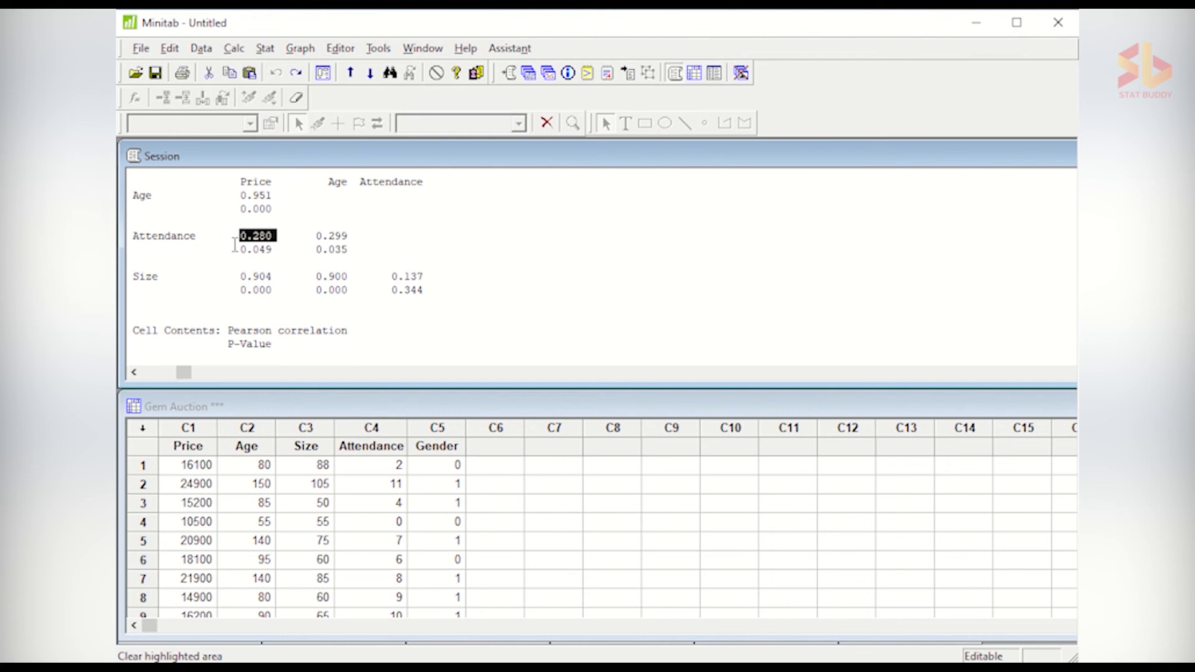
click(212, 238)
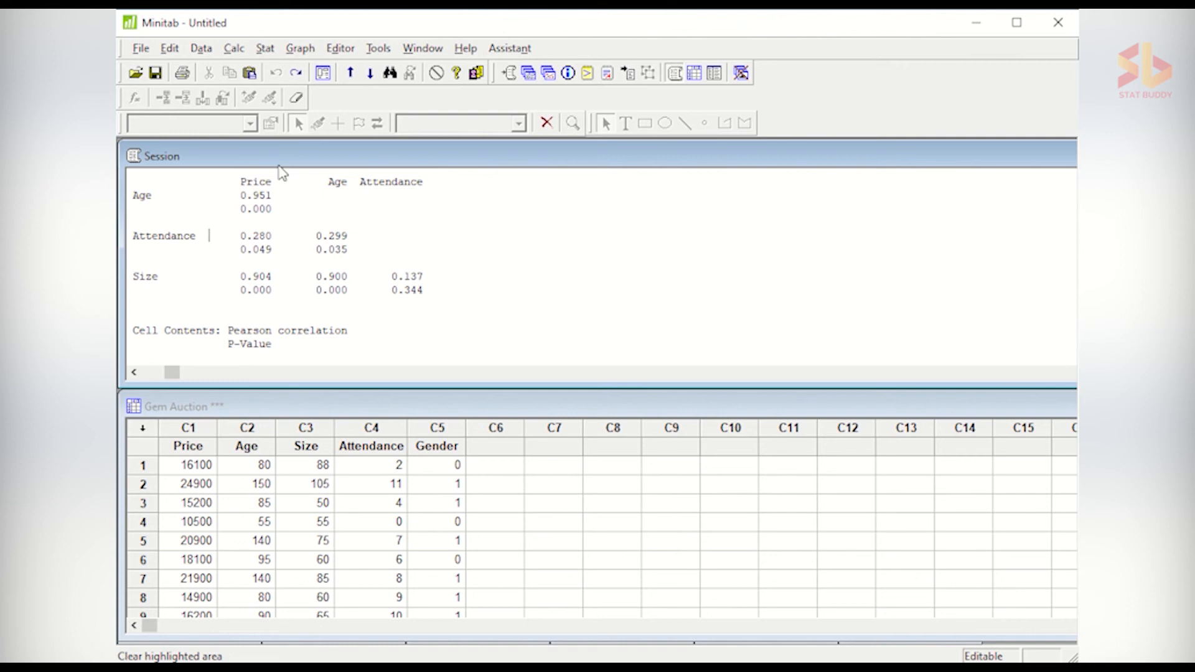
Step: Start a least squares Regression analysis and clear its existing predictors
click(266, 49)
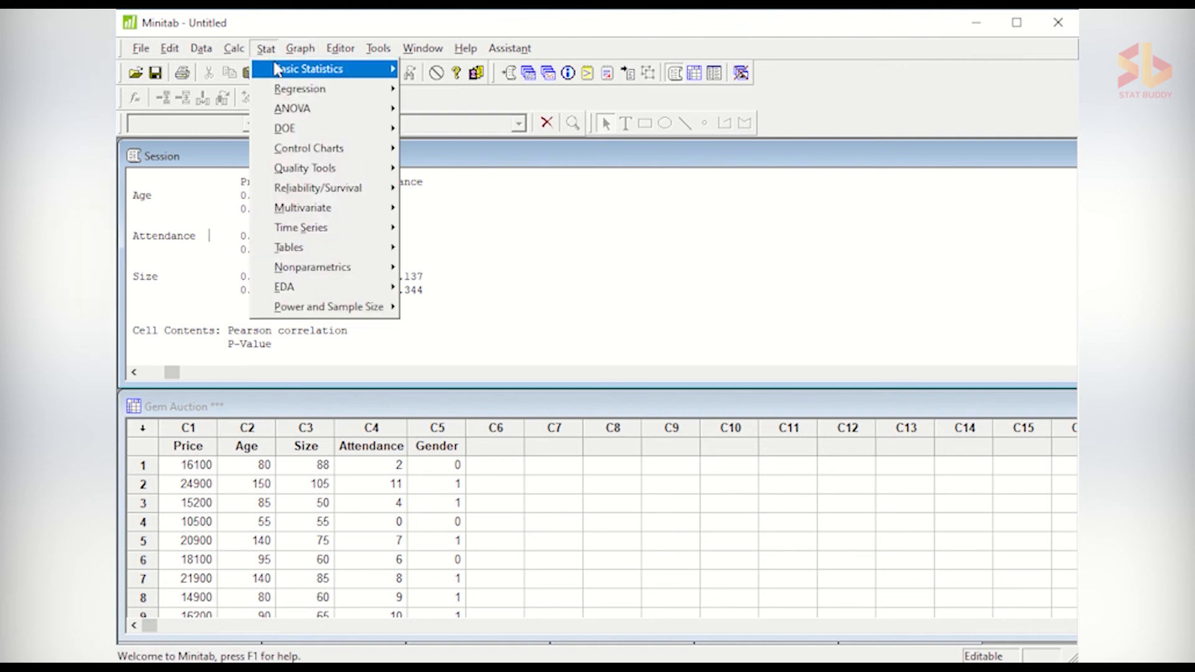
mouse_move(278, 69)
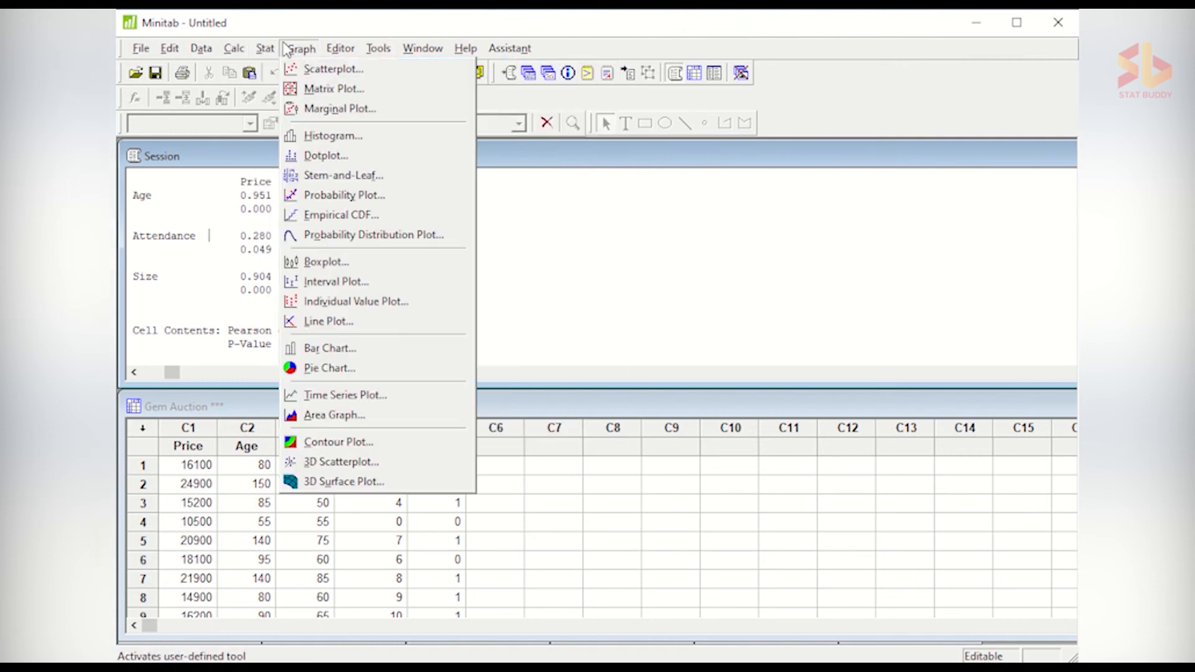
click(266, 49)
click(270, 50)
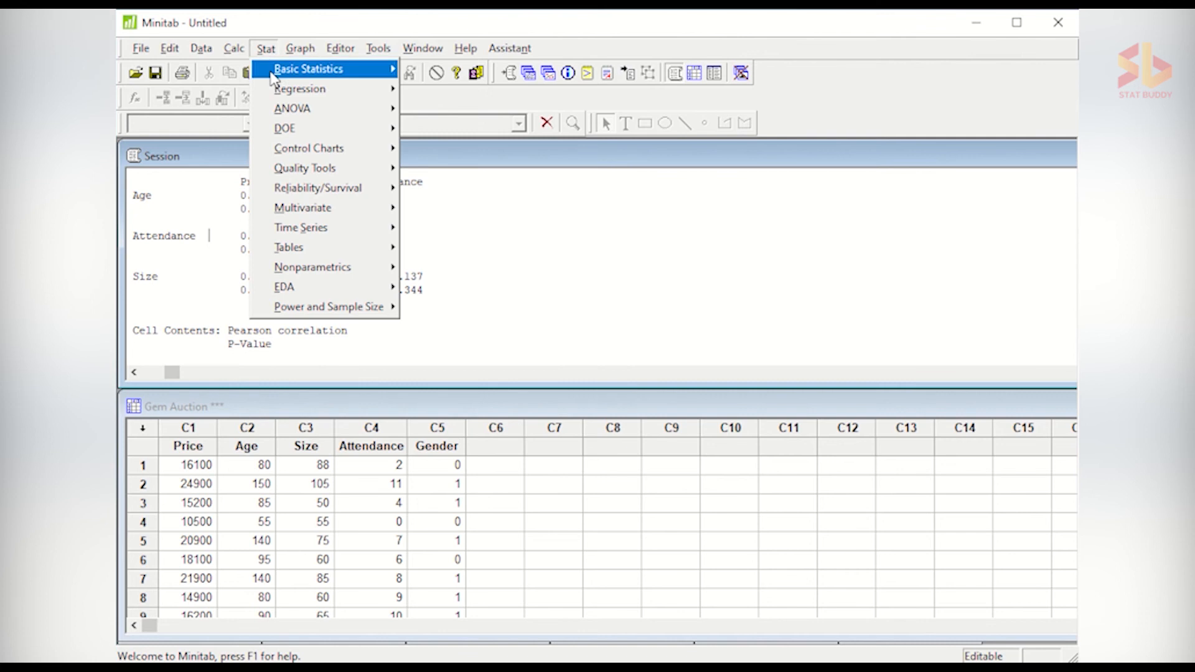
mouse_move(272, 80)
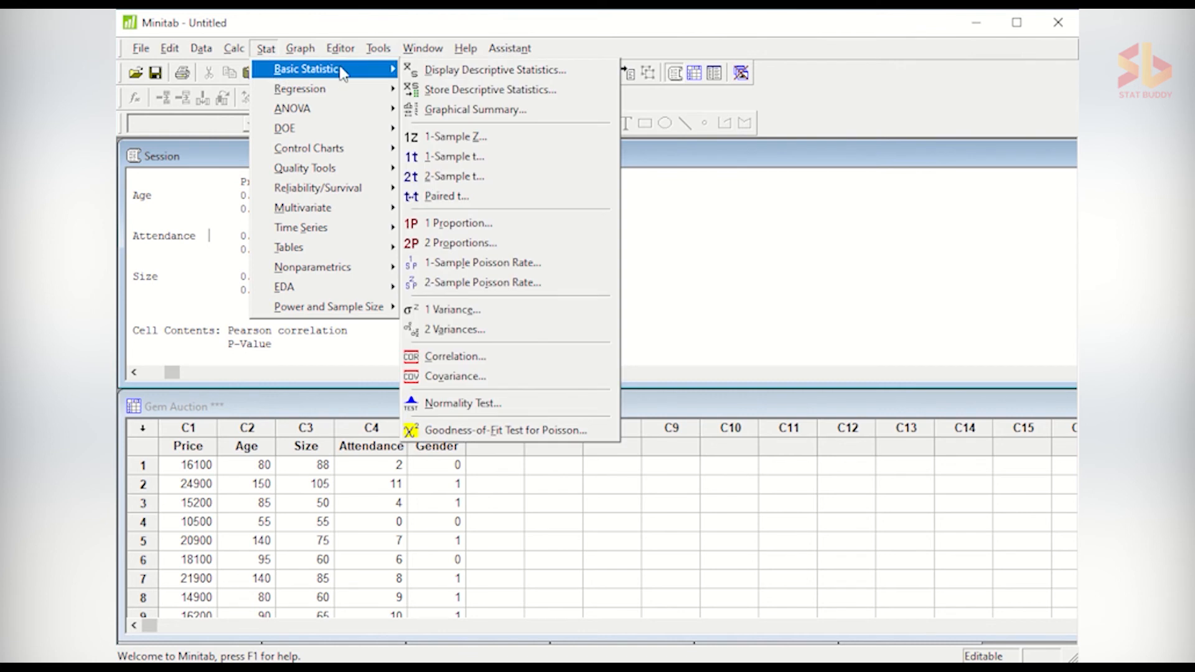
mouse_move(376, 97)
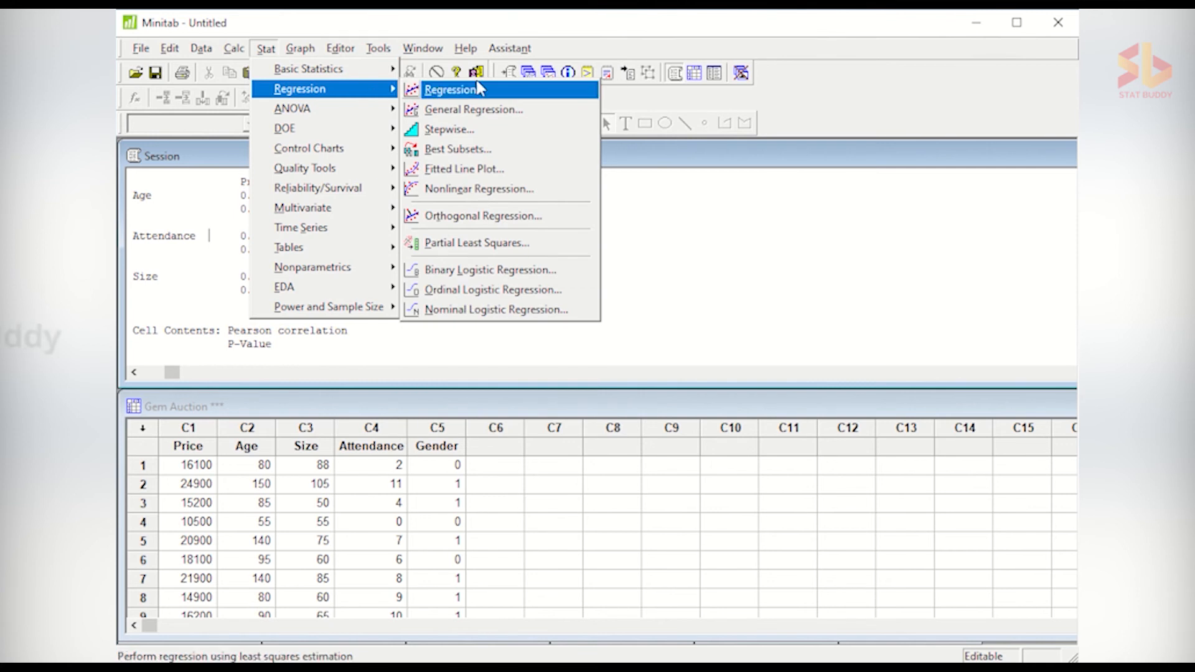
click(516, 91)
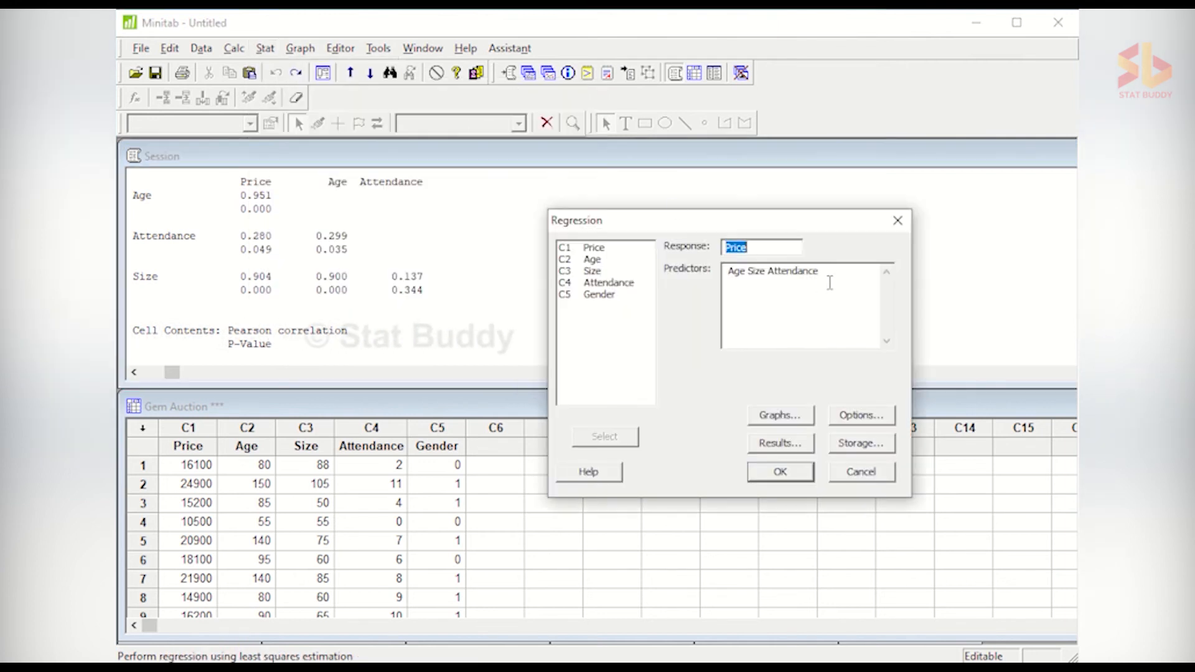
drag(831, 278, 711, 272)
key(Delete)
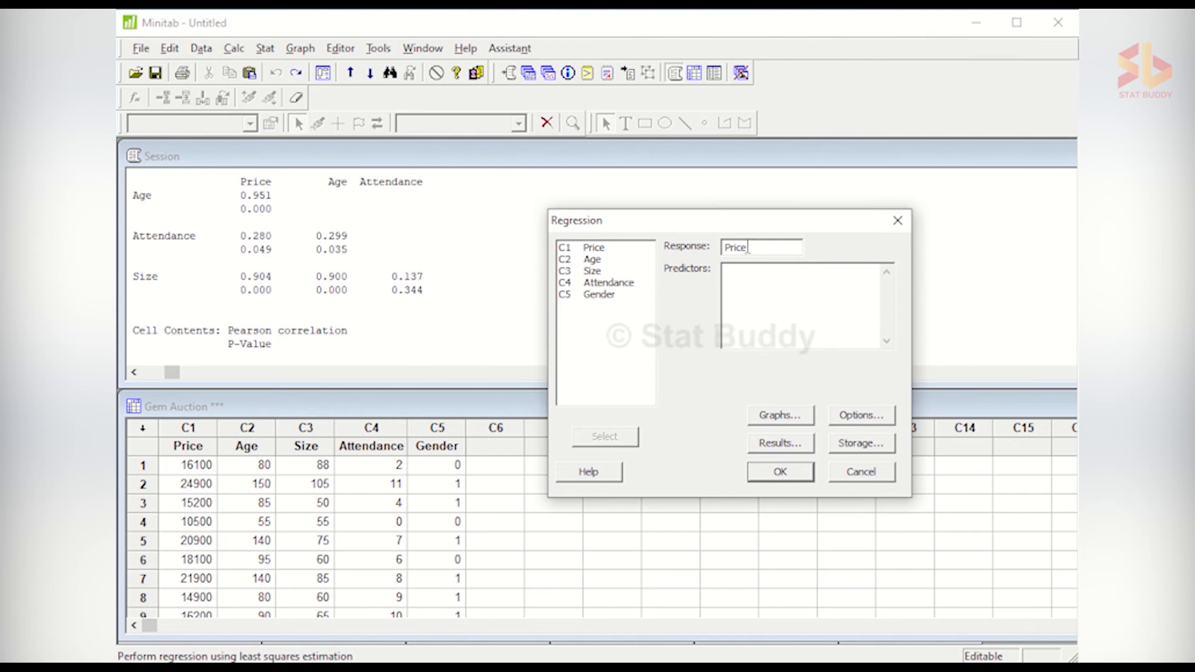
Step: Set Age, Size and Attendance as the predictors of the regression, with Price as the response
drag(754, 248, 716, 250)
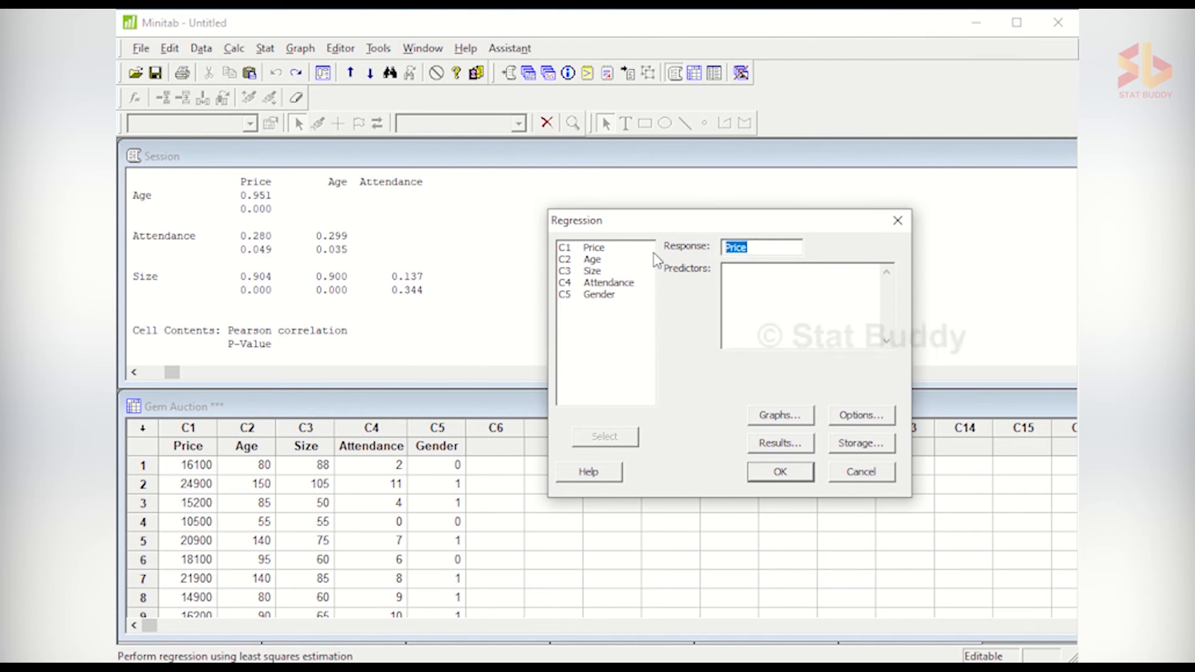
click(724, 269)
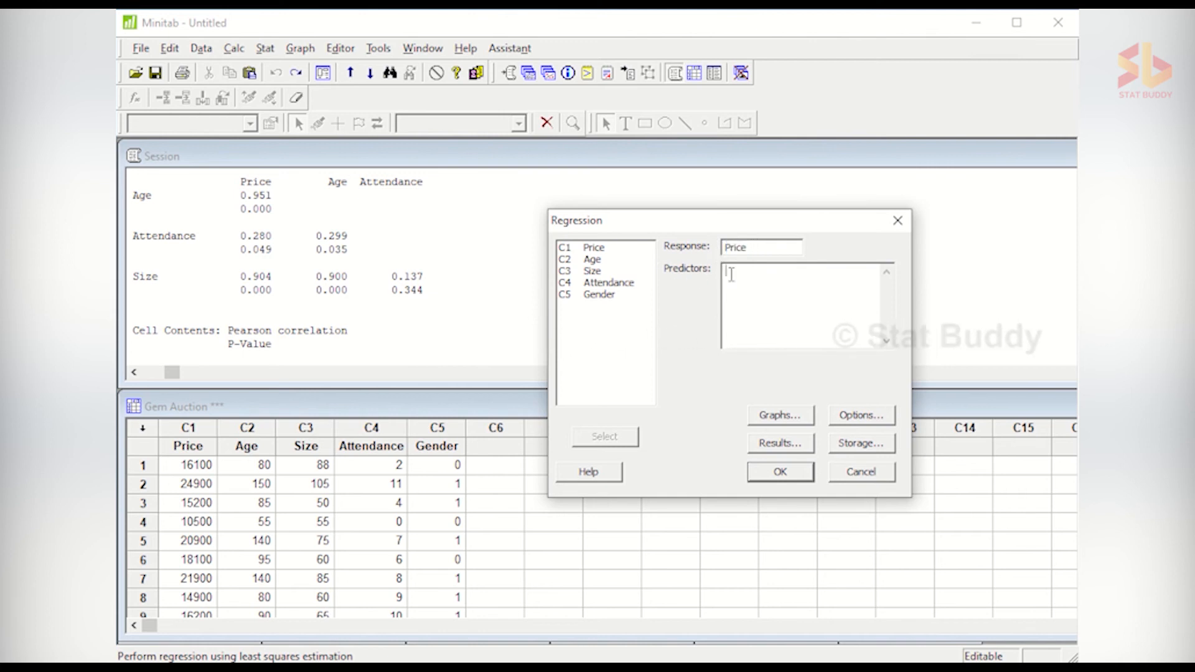
double_click(591, 259)
double_click(594, 272)
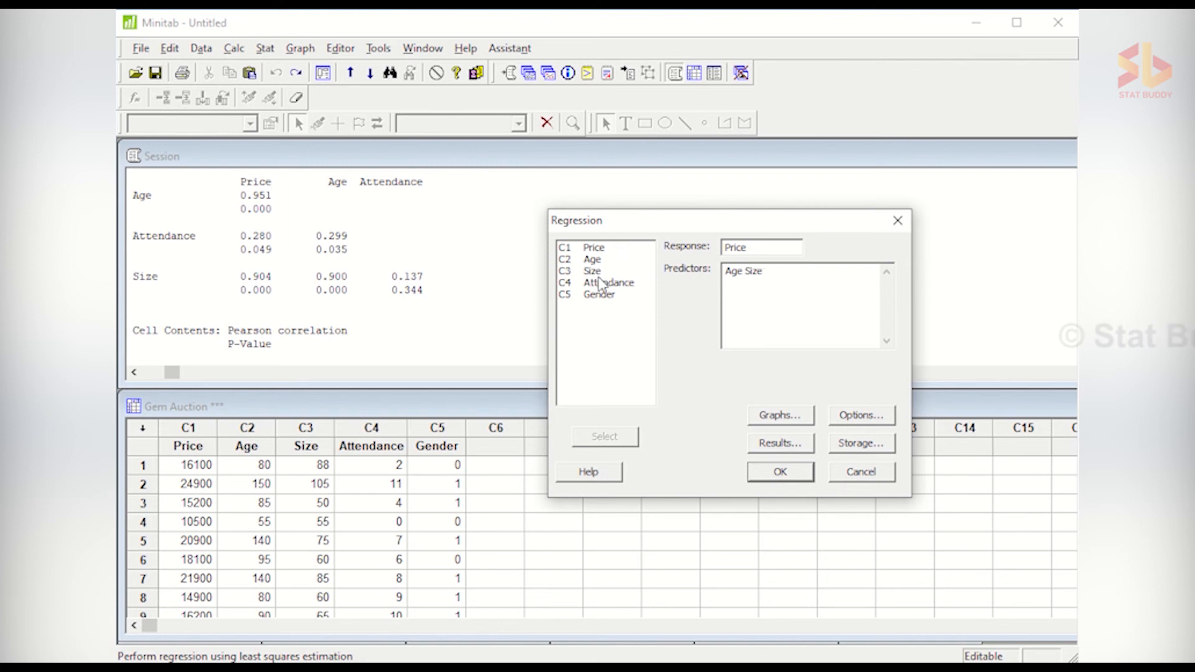
double_click(601, 283)
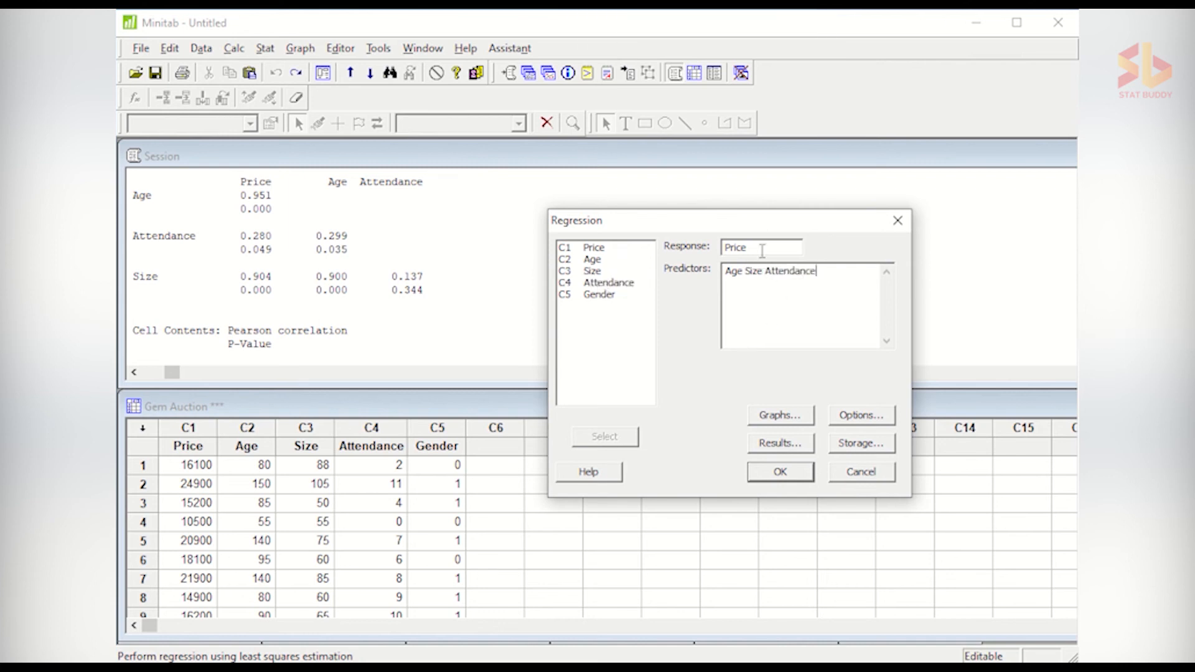
Step: Choose the Four in one layout for the regression's regular residual plots
click(788, 421)
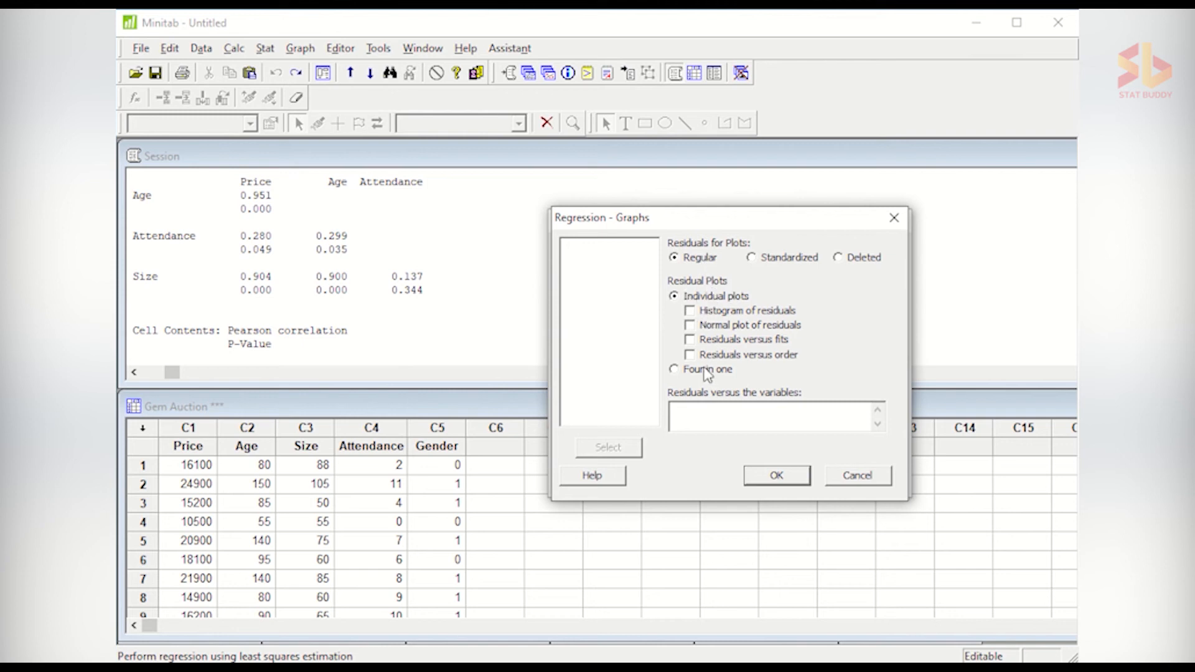
click(682, 371)
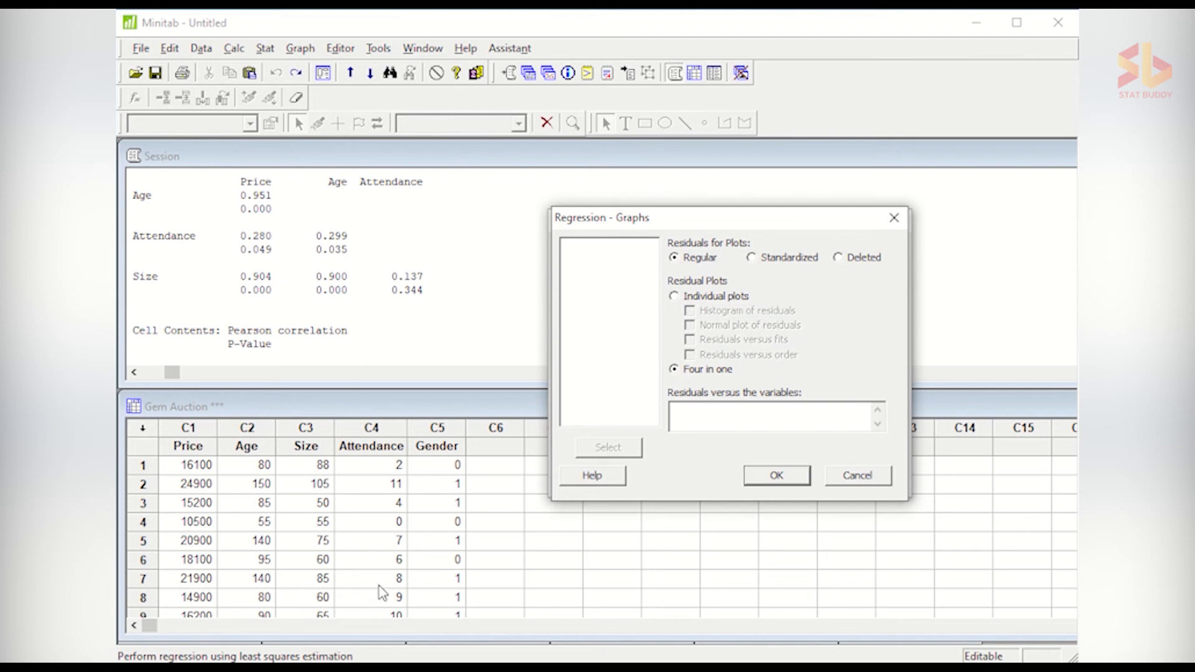
Step: Try individual residual plots with the histogram, normal plot and residuals versus fits, and switch back to Four in one
click(673, 296)
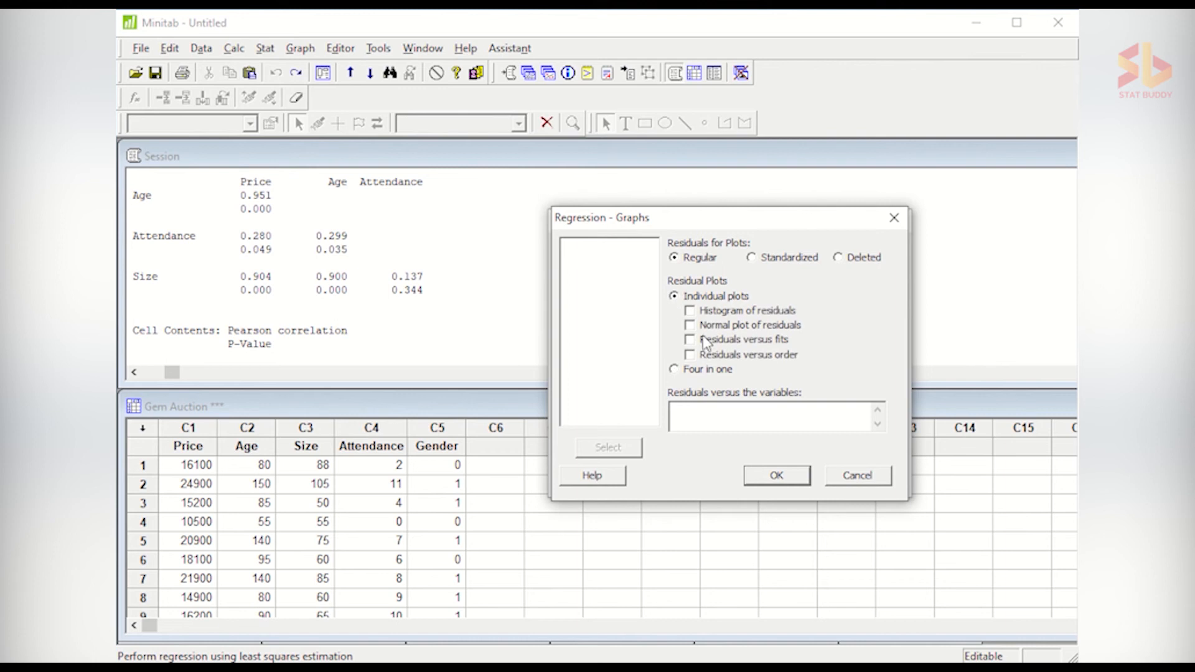
click(690, 340)
click(689, 325)
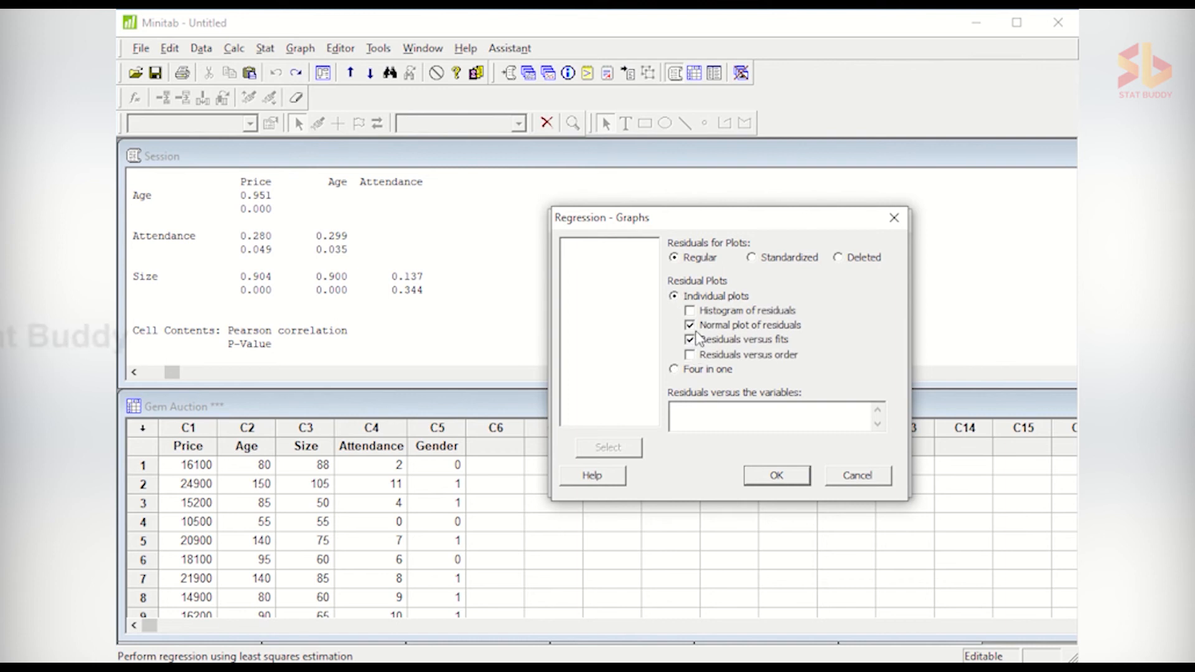
click(690, 310)
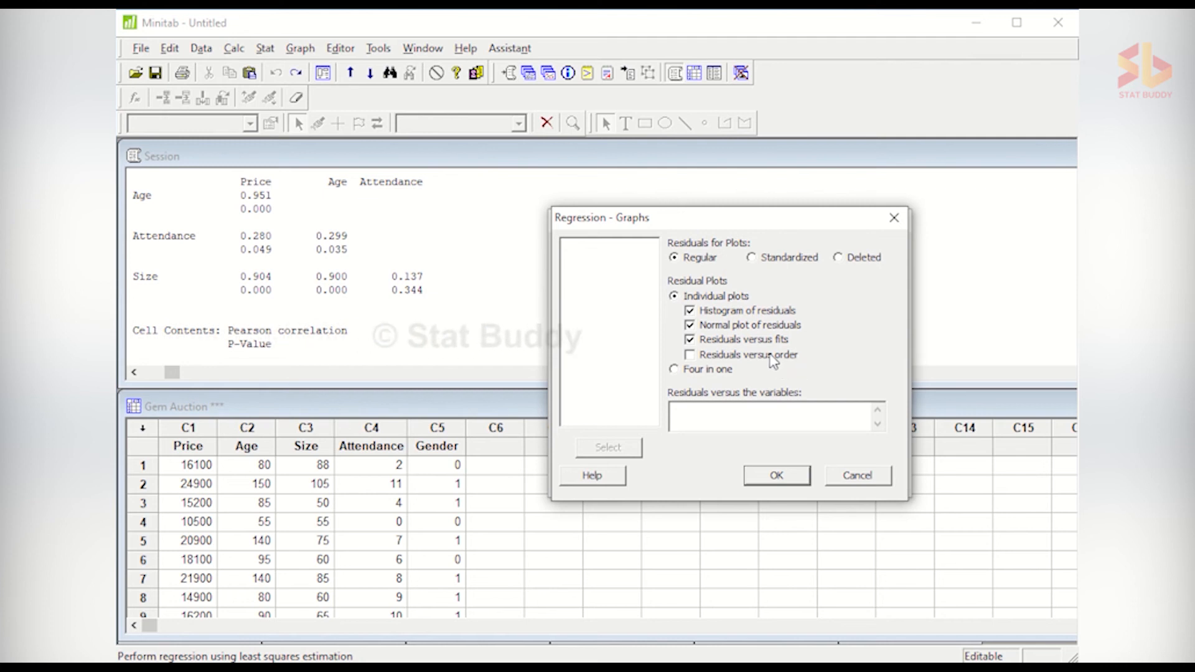
click(683, 373)
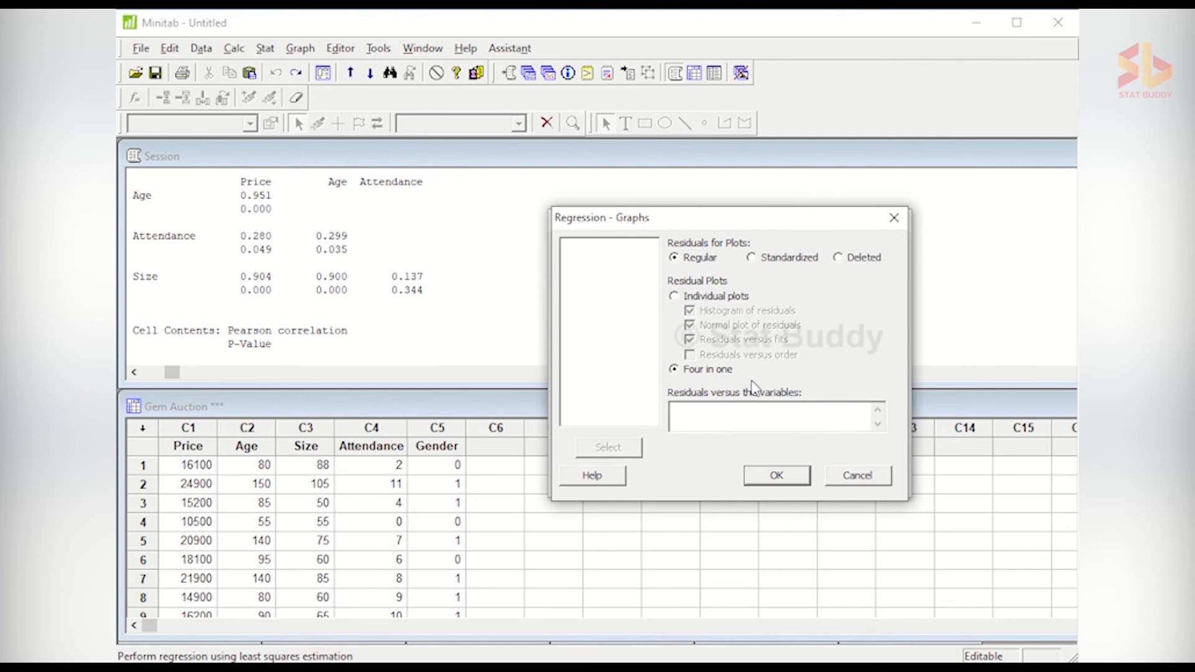
Step: Add plots of the residuals versus Age, Size and Attendance and accept the graph settings
click(716, 417)
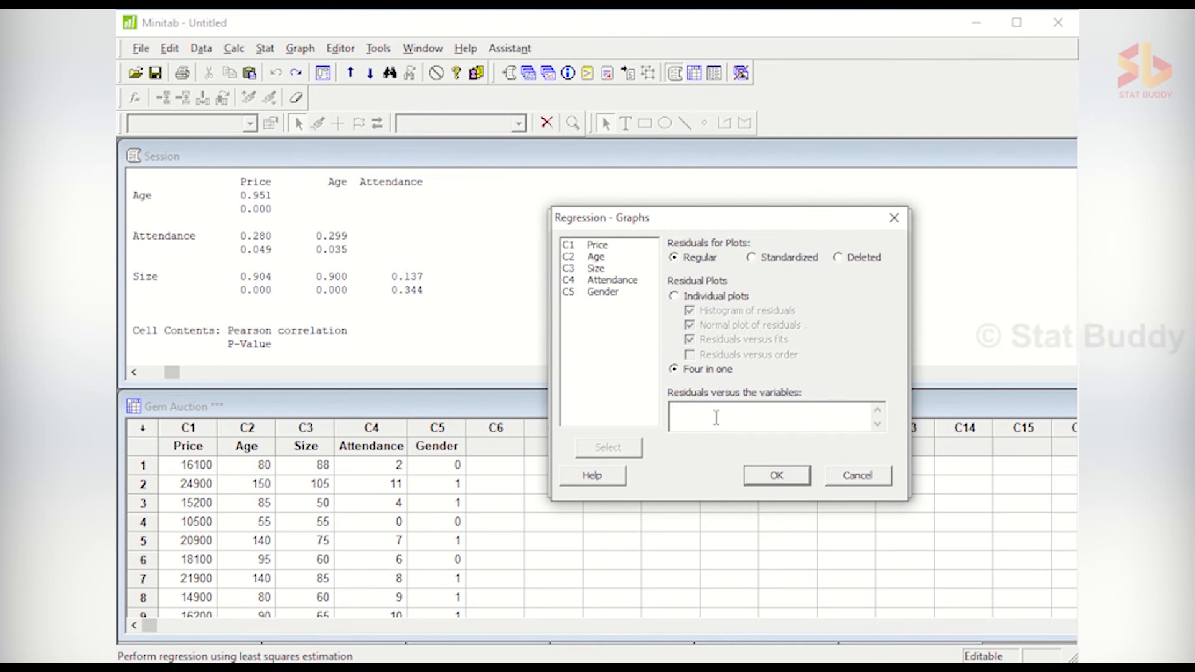
double_click(598, 257)
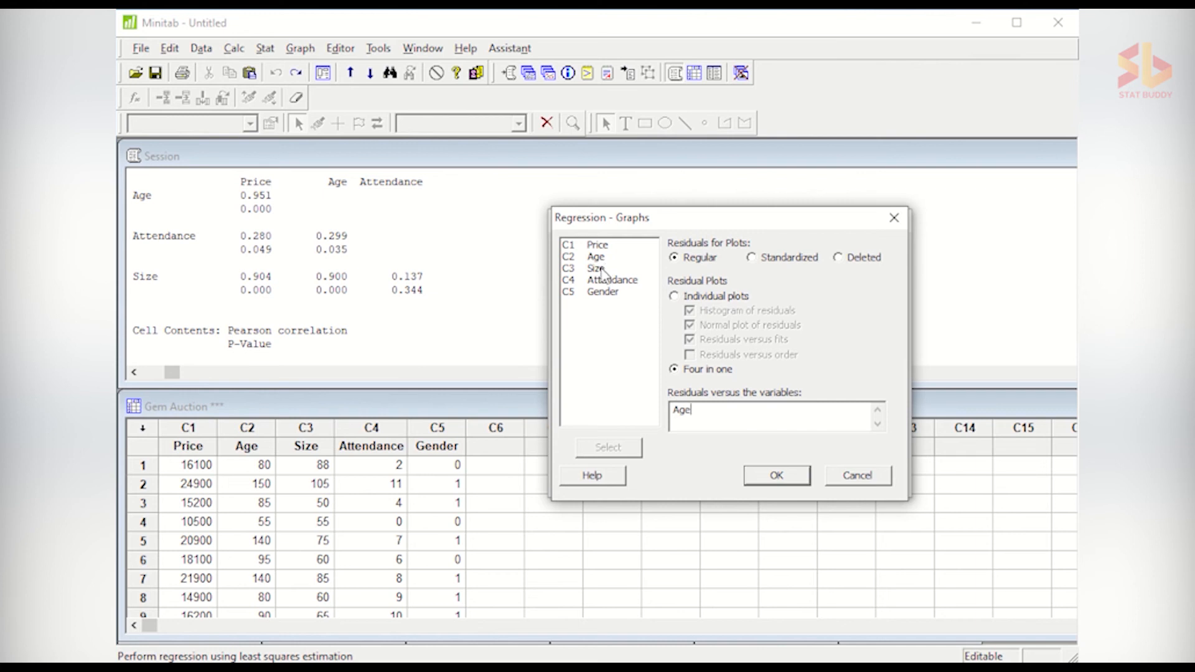
double_click(603, 269)
double_click(613, 281)
click(775, 476)
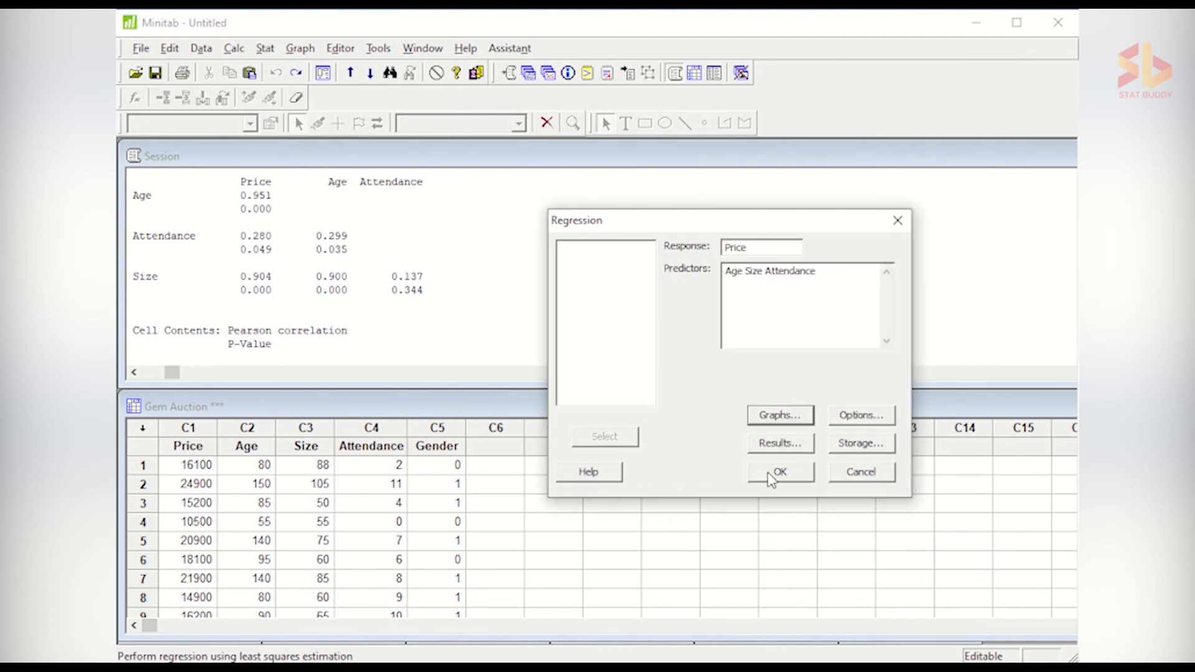
Step: Request prediction intervals in the regression options for a new observation with the values 150 100 8
click(837, 416)
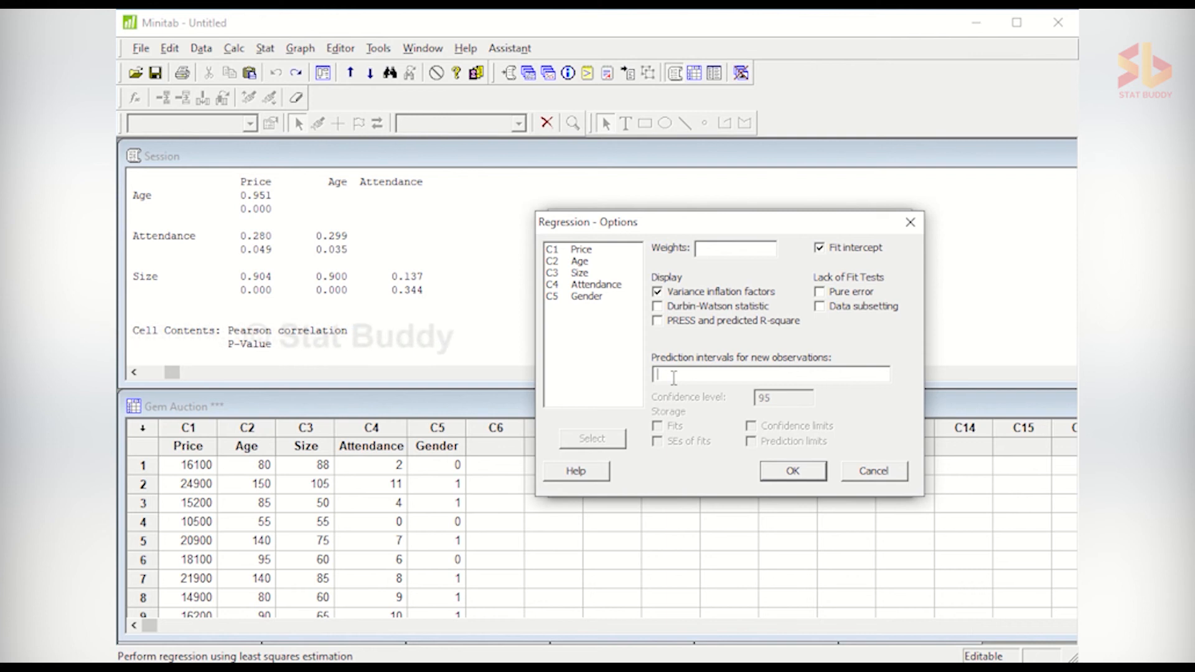
text(15)
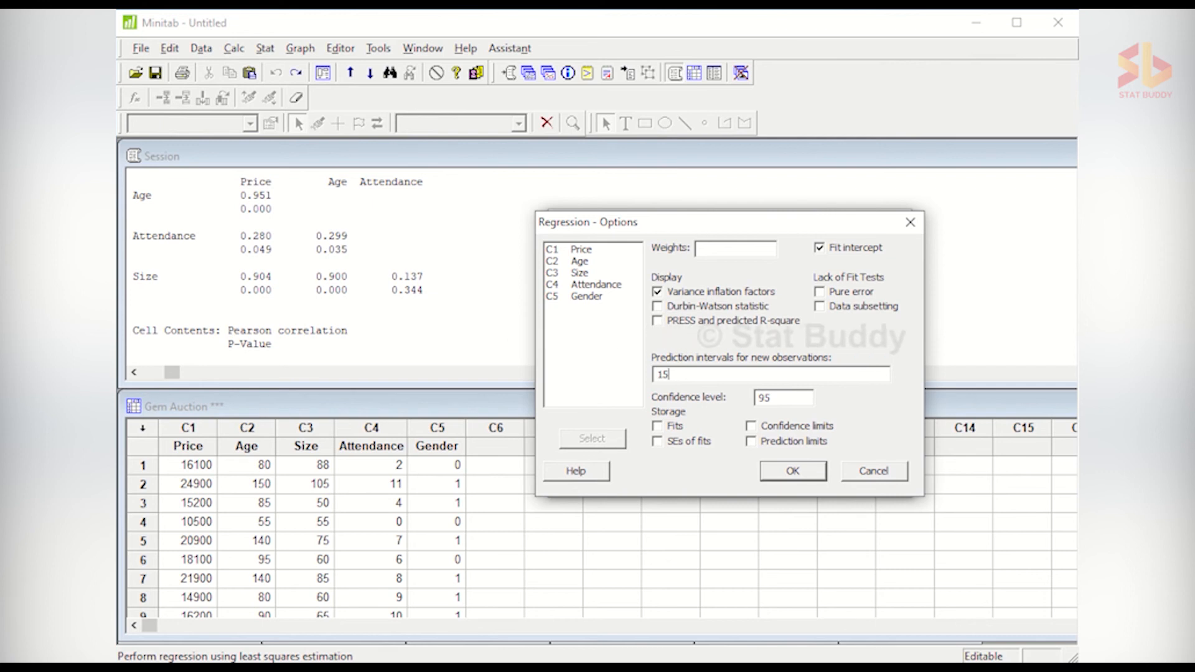
text(0)
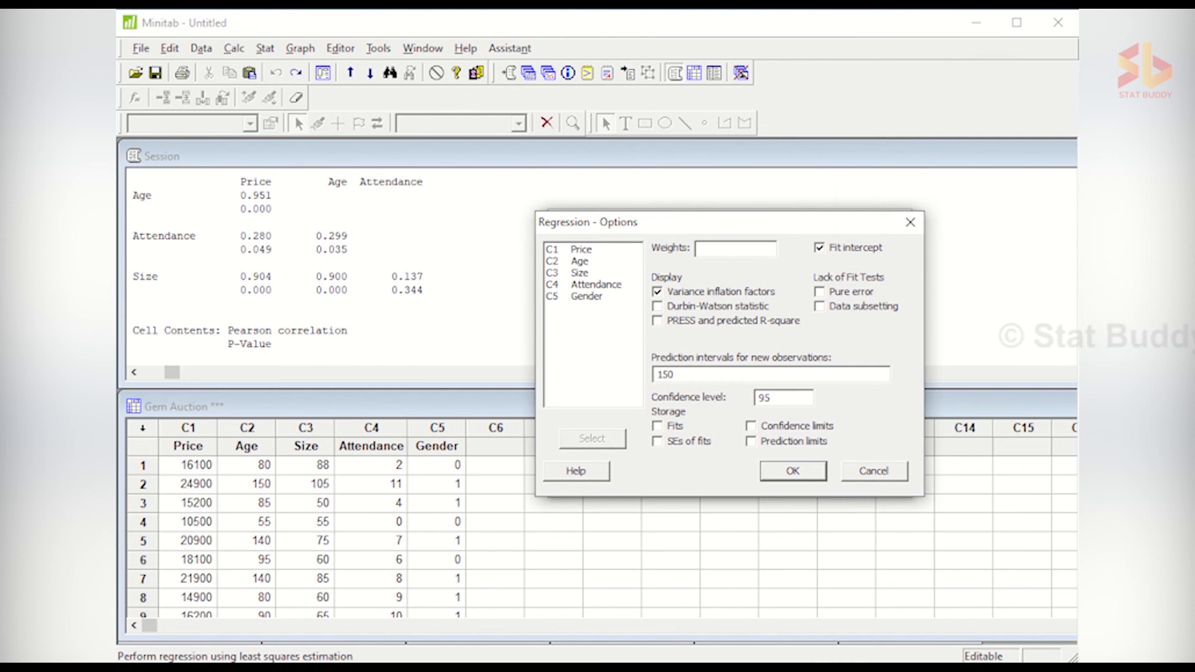
text( 10)
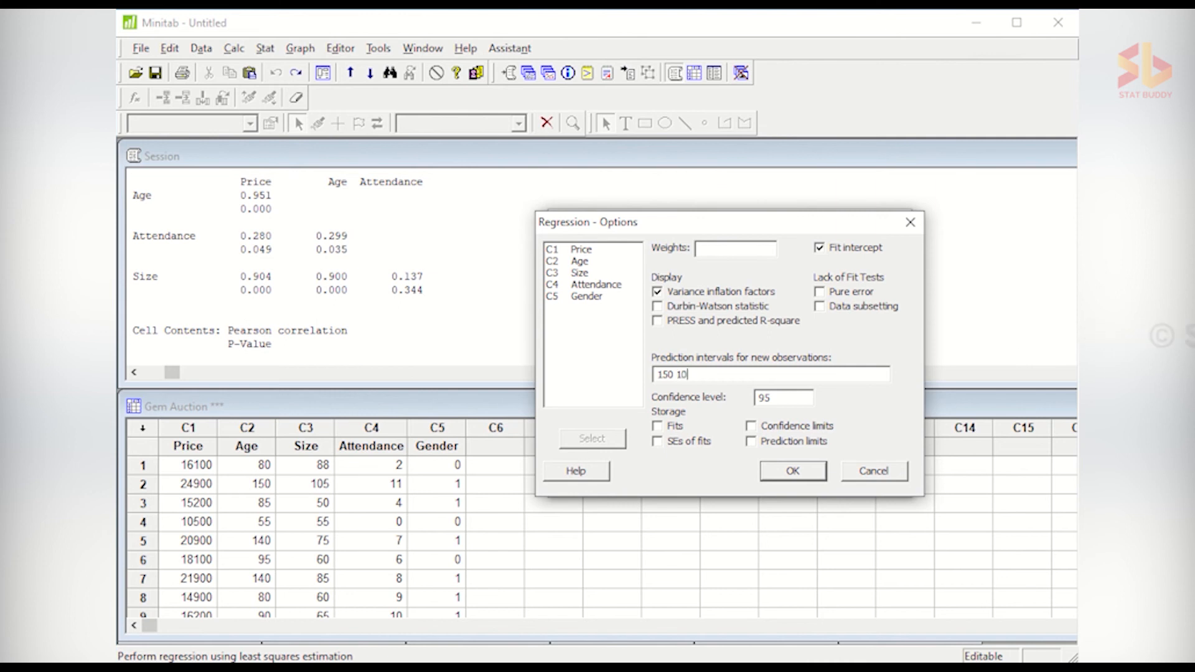
text(0 8)
Step: Store the fits, confidence limits and prediction limits for the new observation and accept the regression options
click(751, 427)
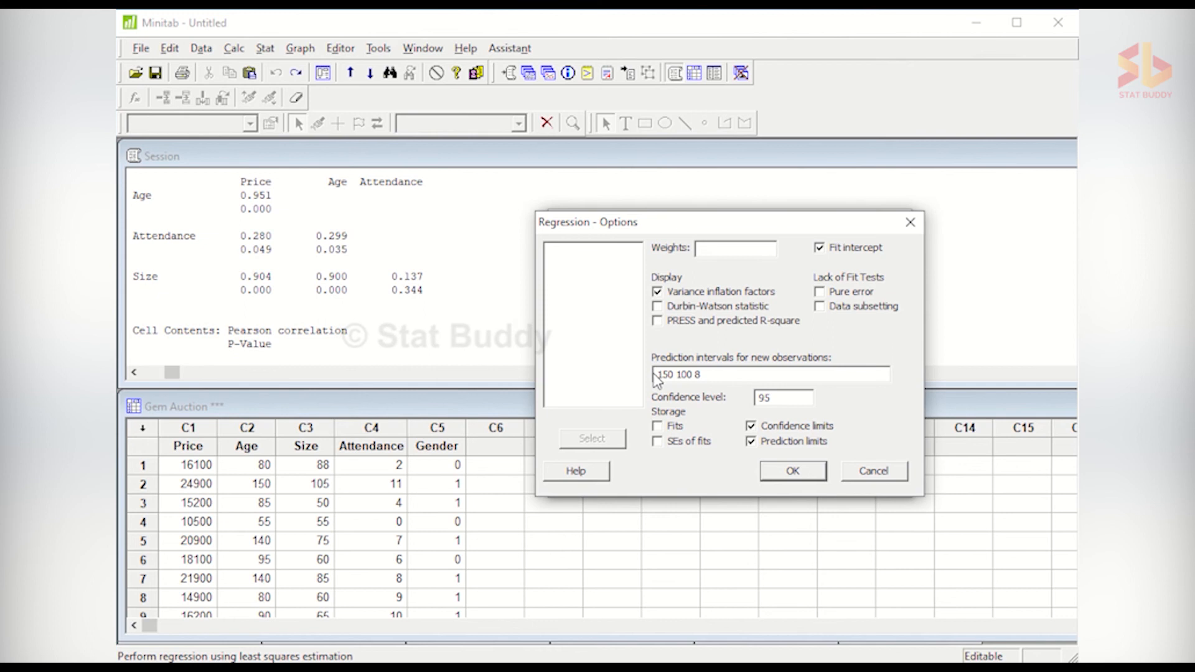
click(662, 424)
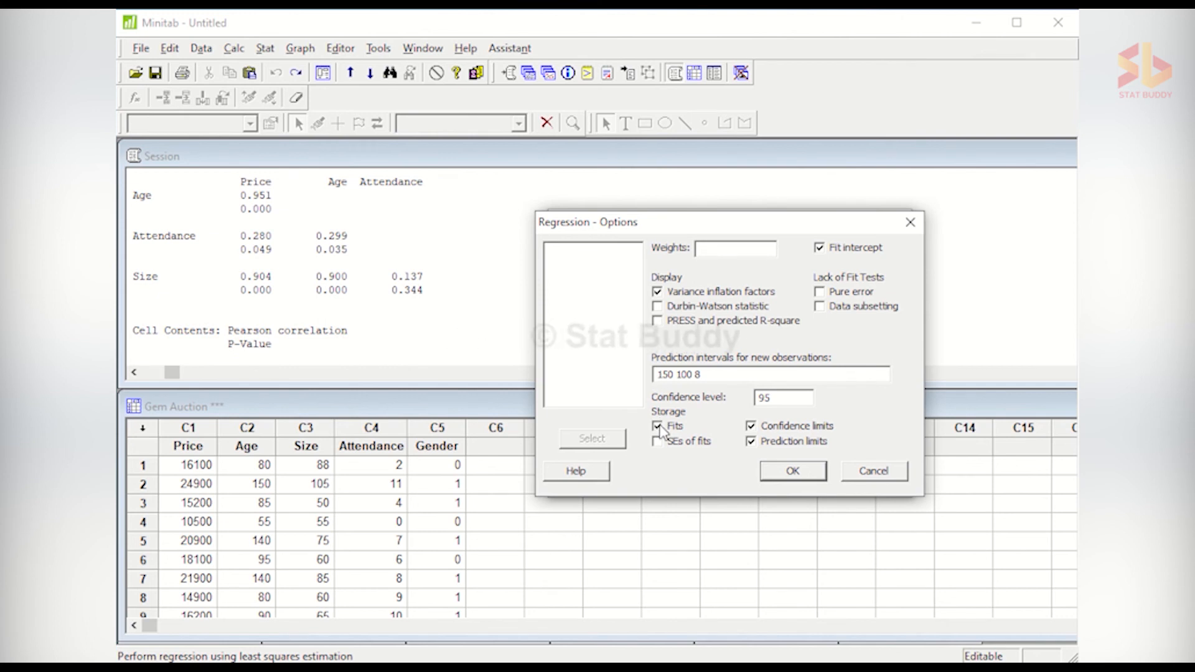
click(792, 471)
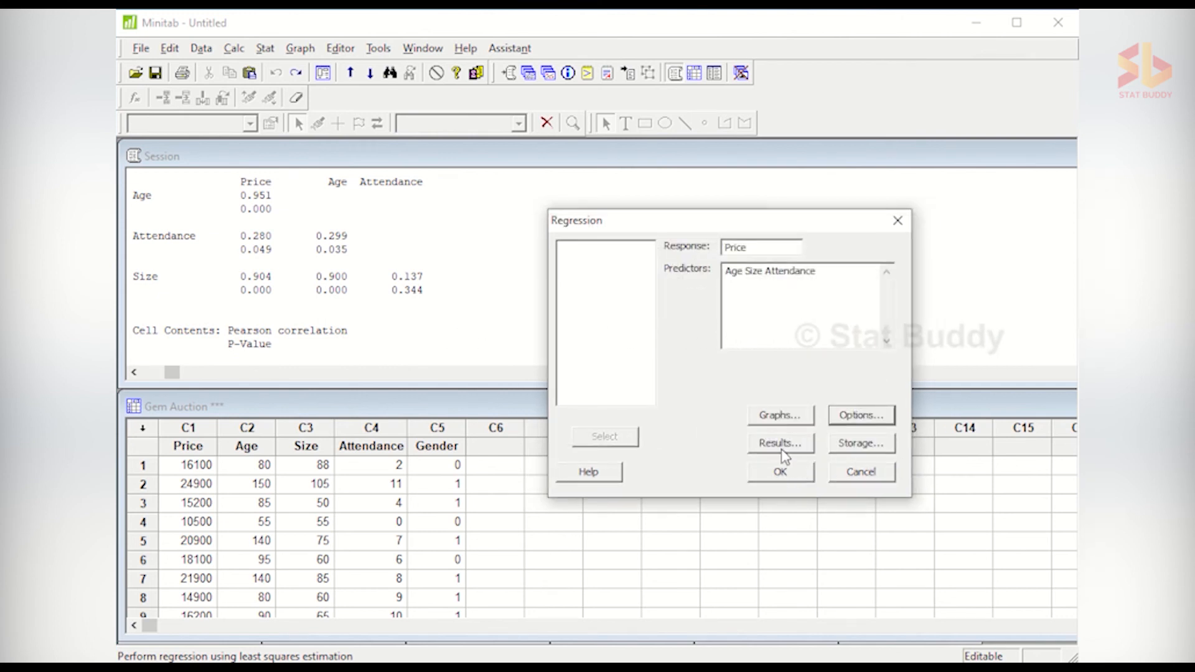
Step: Accept the existing results display and storage settings without selecting any diagnostic measures, and run the regression
click(781, 443)
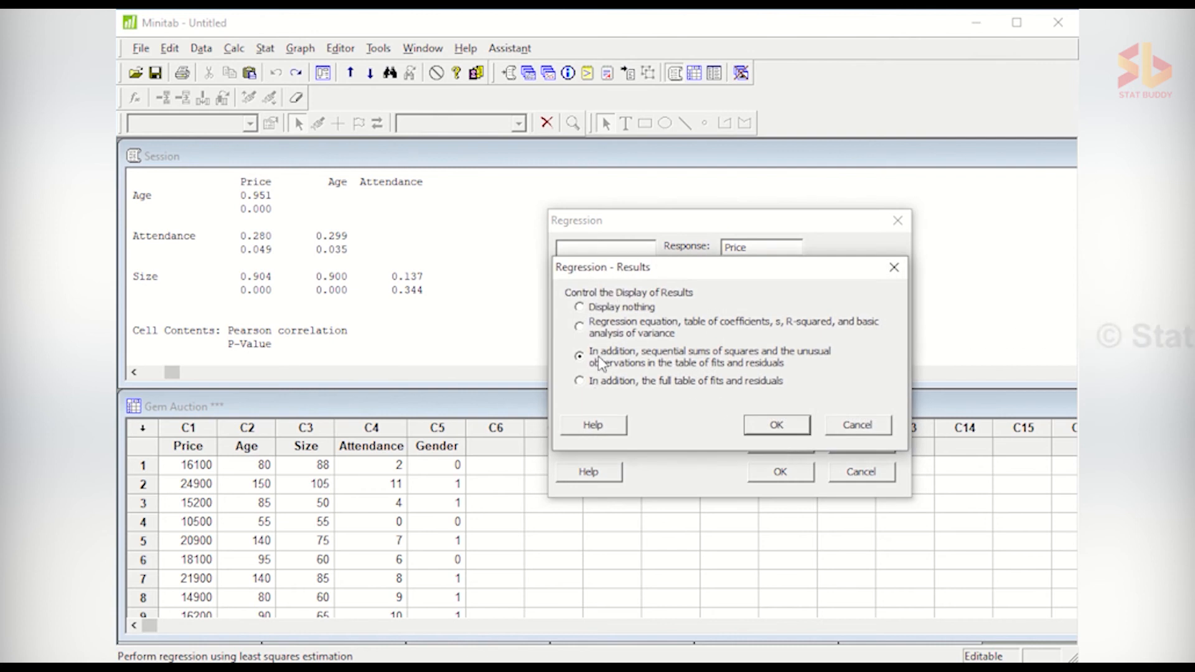
click(772, 429)
click(844, 448)
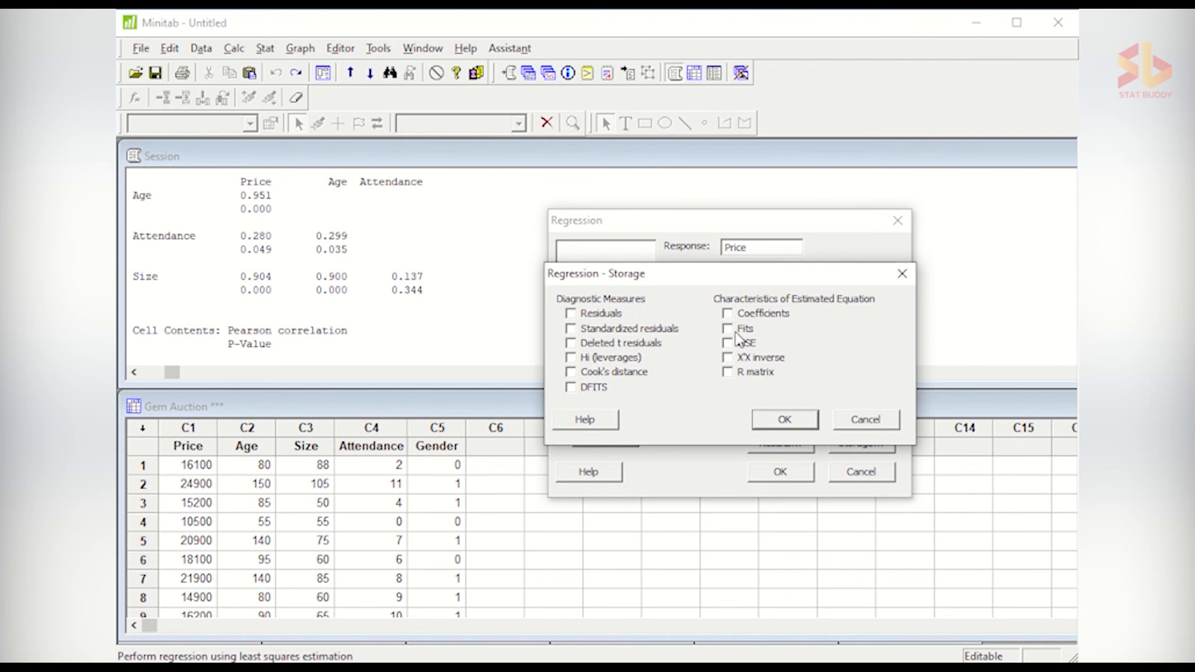
click(783, 420)
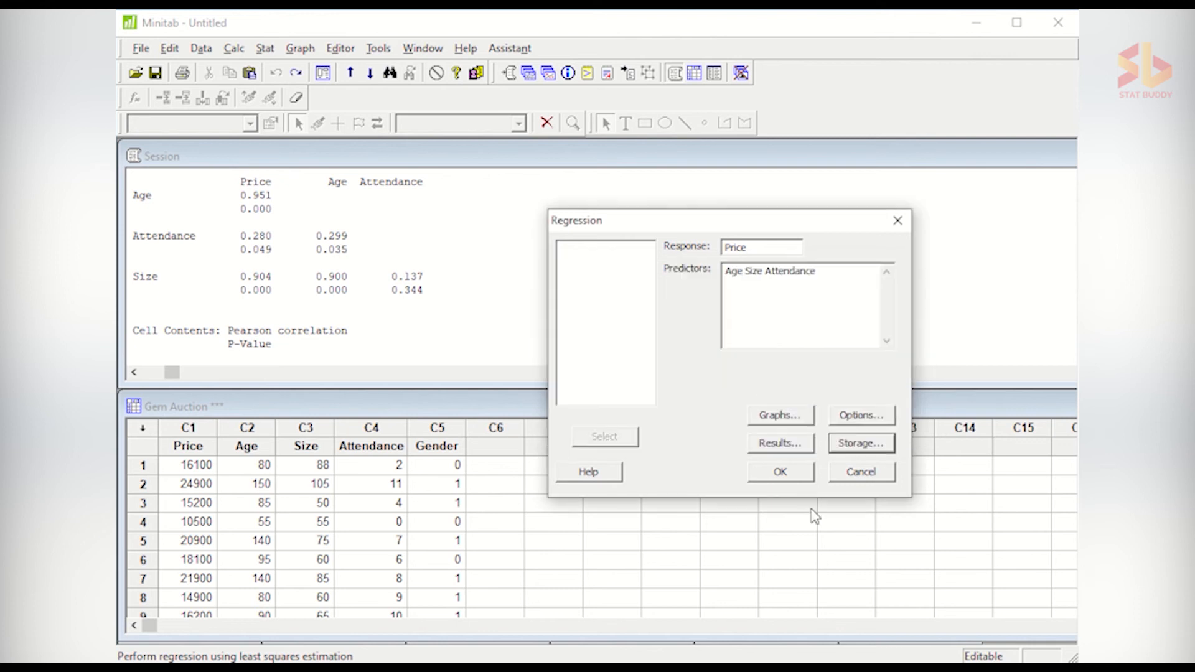
click(781, 472)
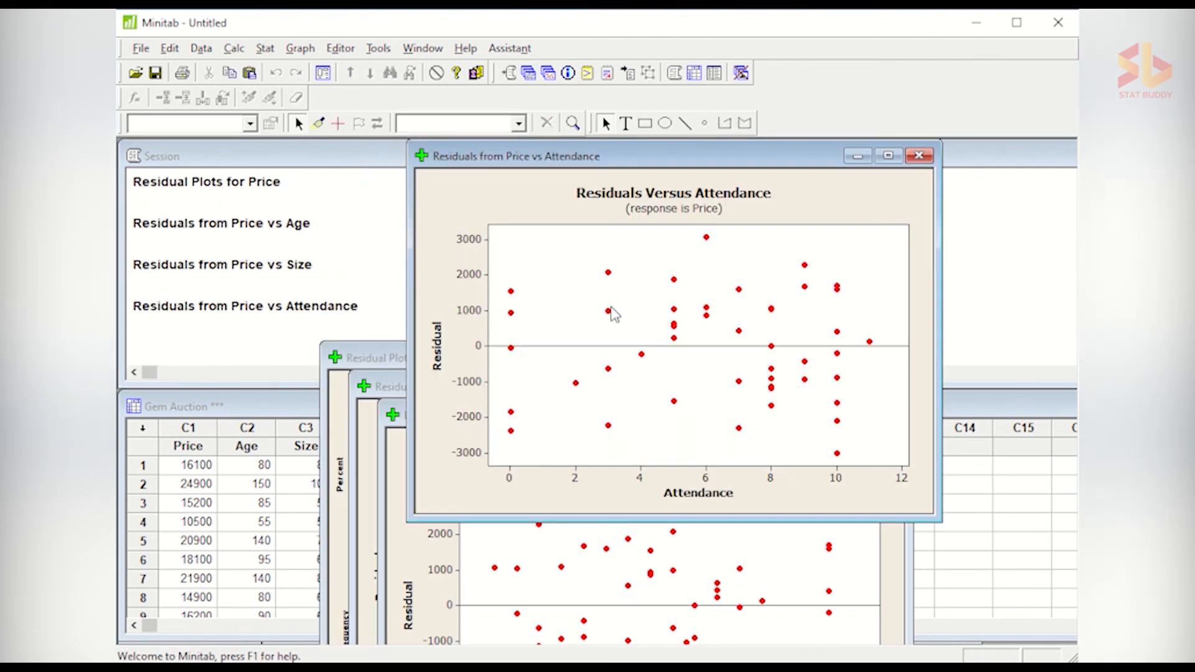
Step: Examine the plots of residuals versus Attendance and versus Size, minimizing each graph window
drag(662, 159, 500, 147)
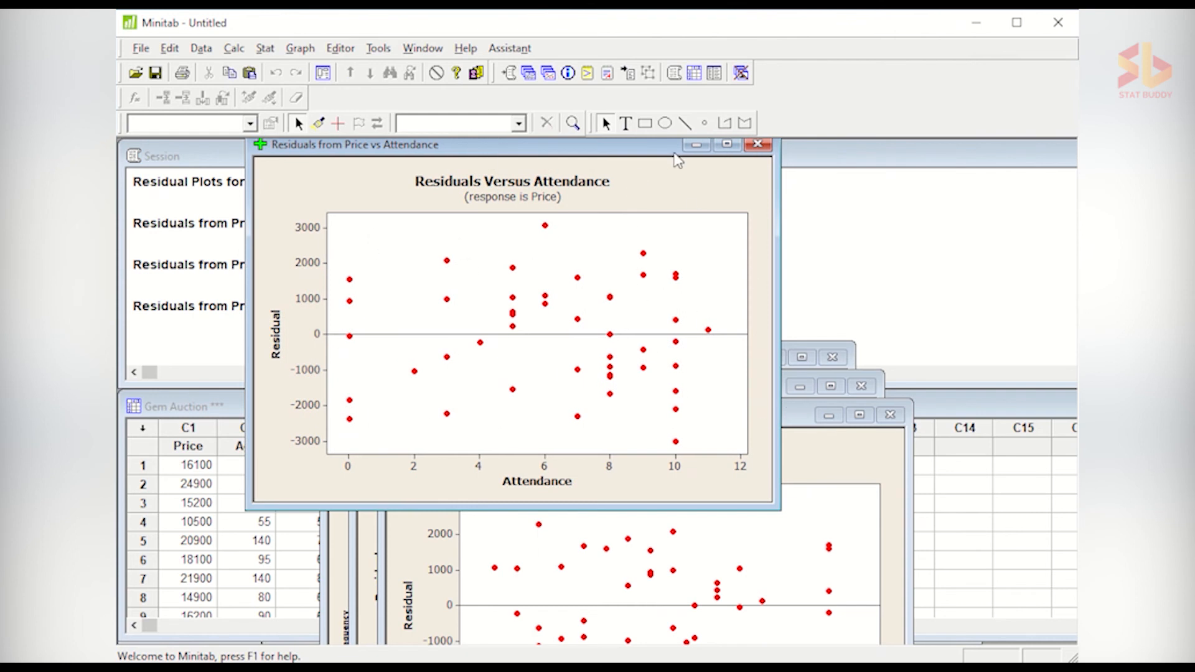
click(695, 145)
drag(728, 426, 677, 206)
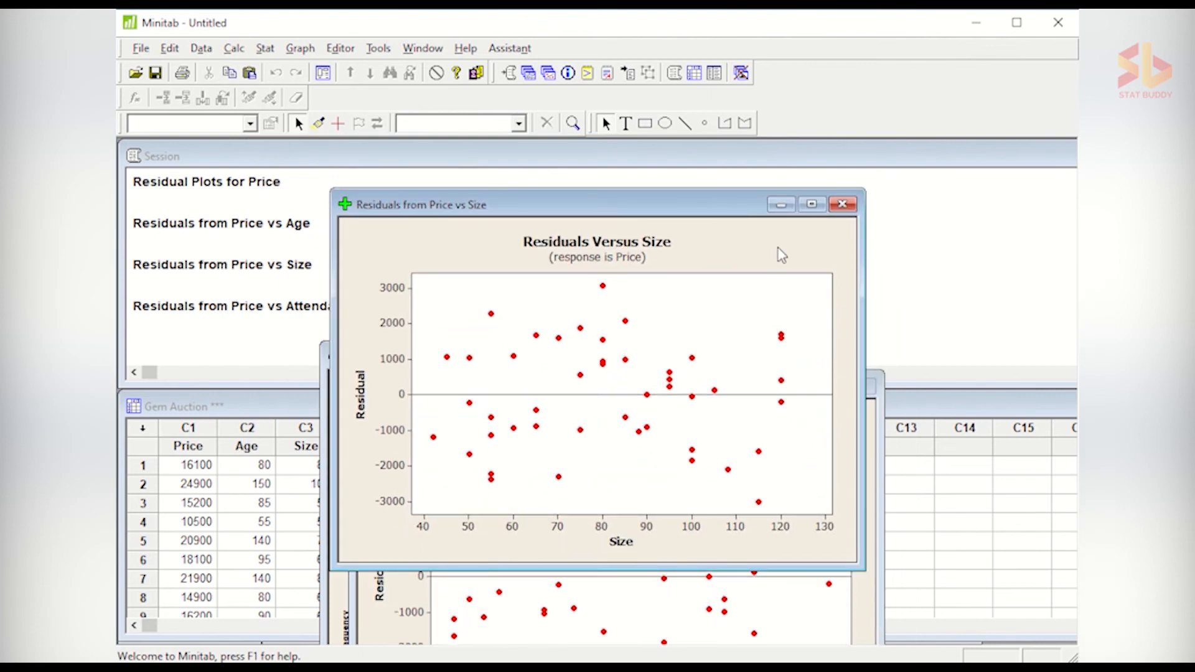
click(781, 205)
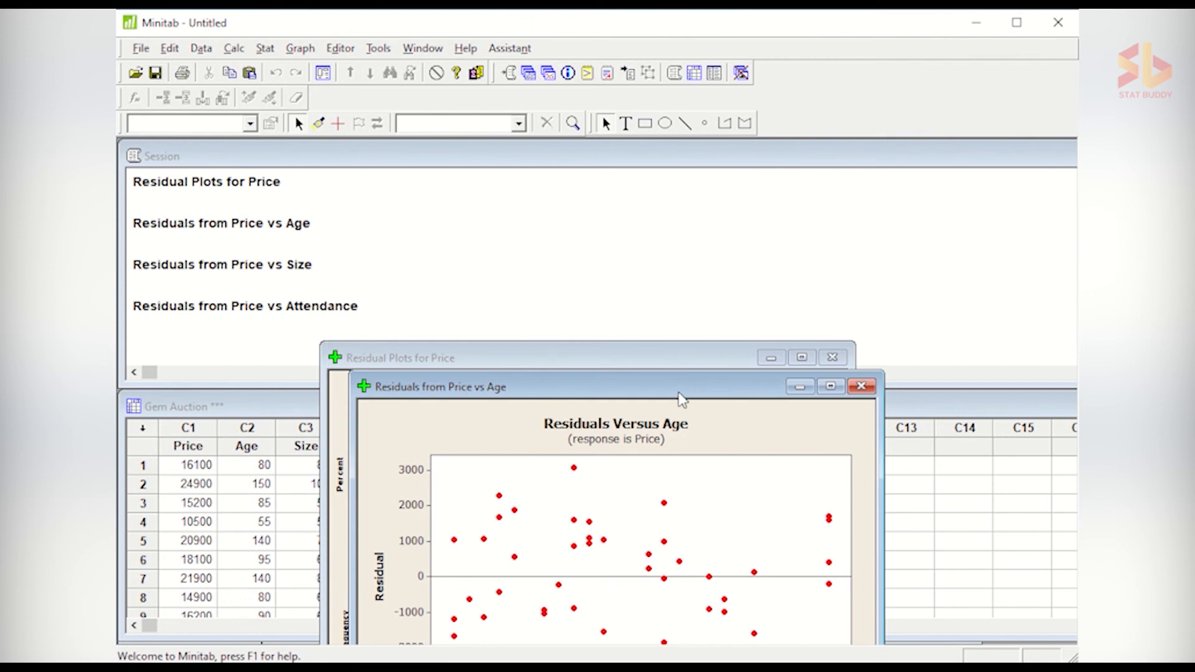
Step: Examine the residuals versus Age plot and the four-in-one residual plots for Price, minimizing both graph windows
drag(683, 400, 657, 234)
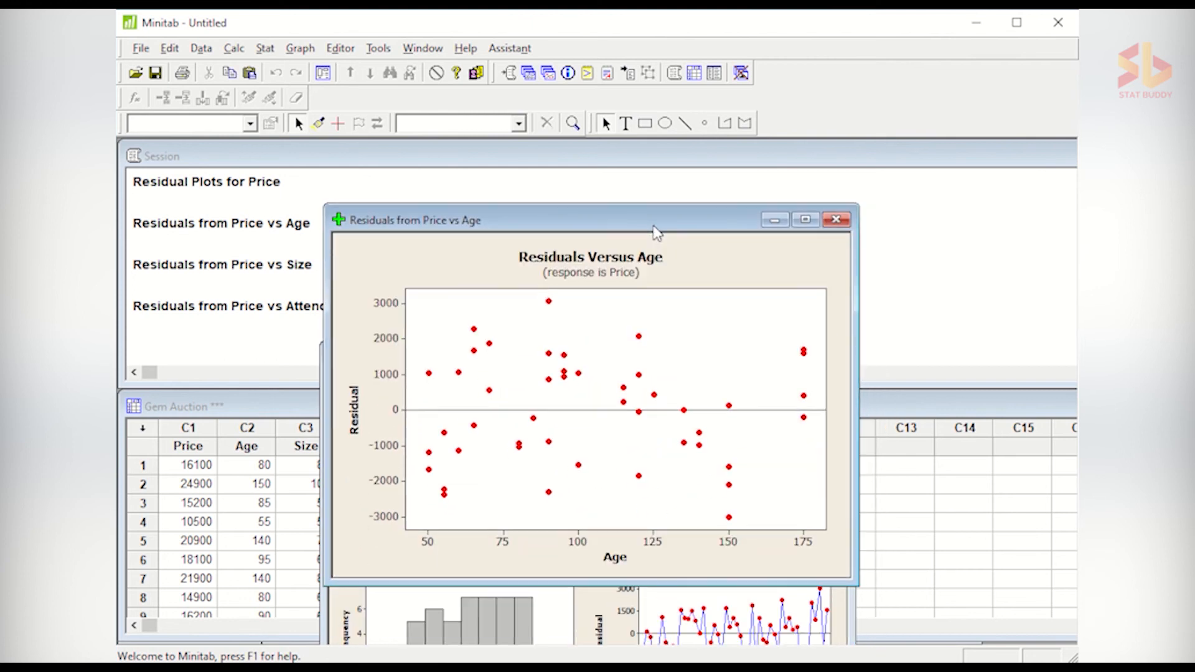
click(774, 222)
drag(669, 353, 685, 237)
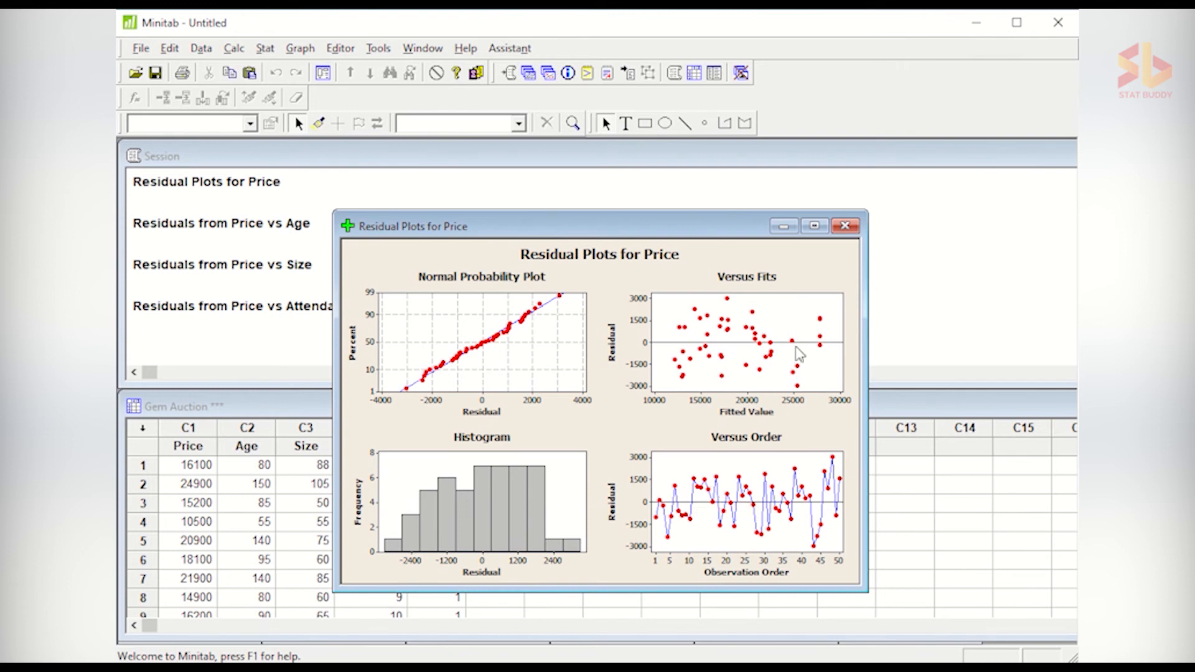
click(781, 226)
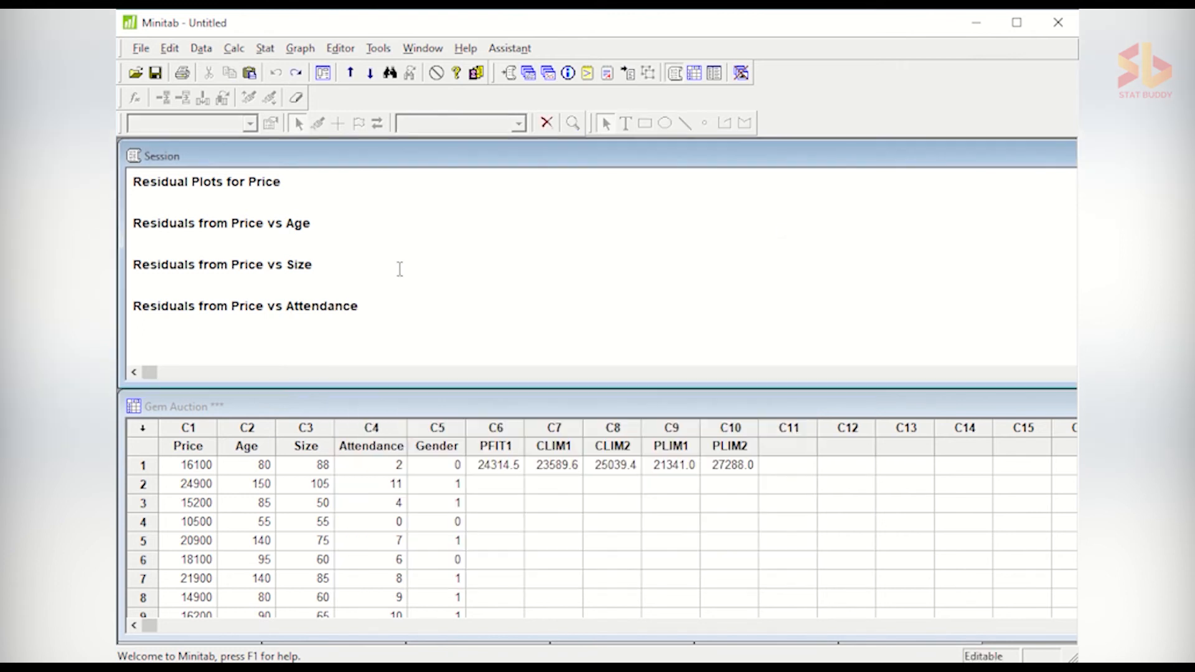
Step: Find the regression analysis in the session output and examine the regression equation for Price
scroll(398, 269, up, 2)
scroll(398, 268, down, 2)
scroll(398, 269, up, 3)
scroll(398, 269, up, 8)
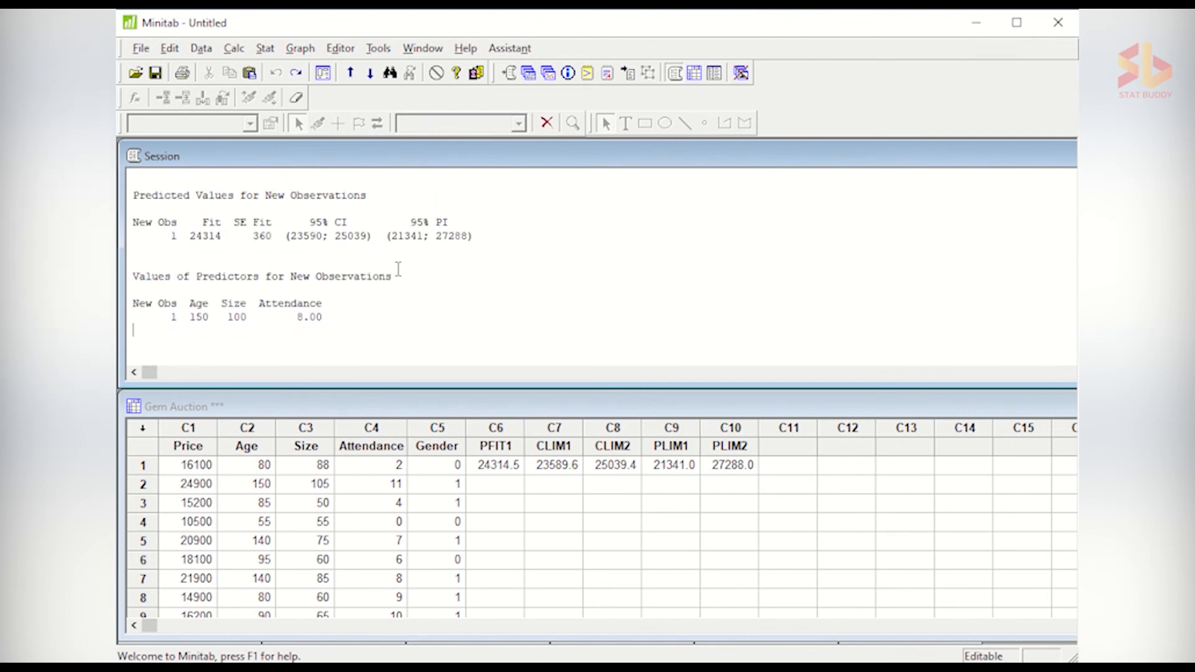
scroll(398, 269, up, 7)
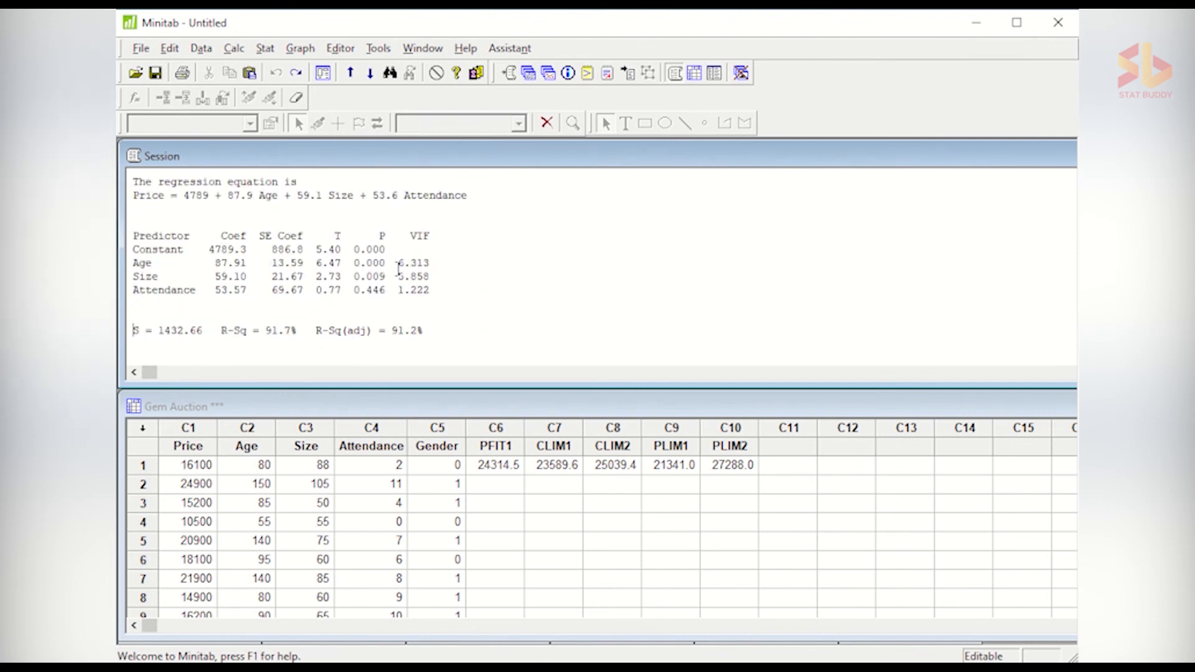
scroll(398, 269, down, 3)
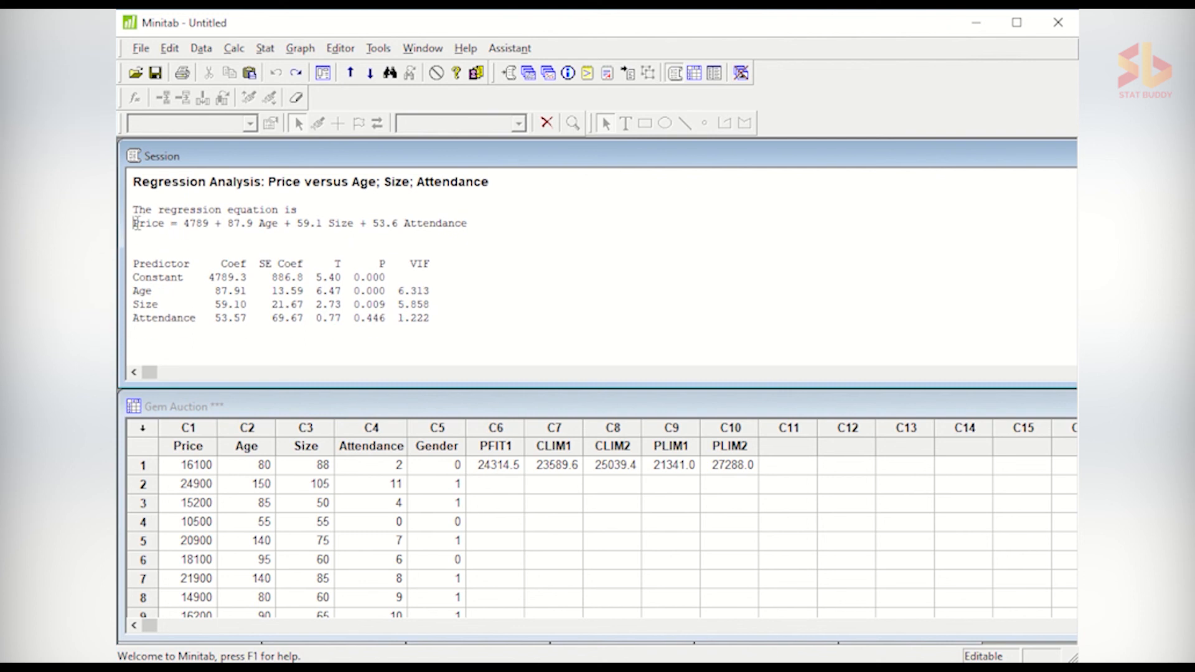
drag(136, 222, 439, 239)
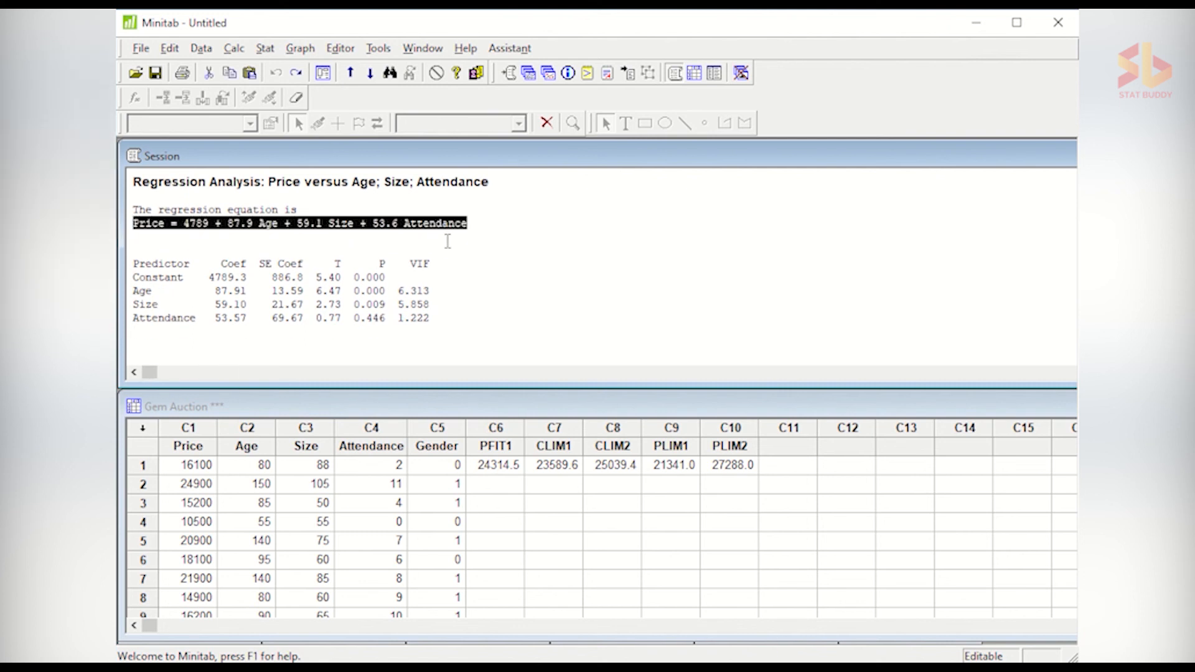
scroll(460, 261, down, 2)
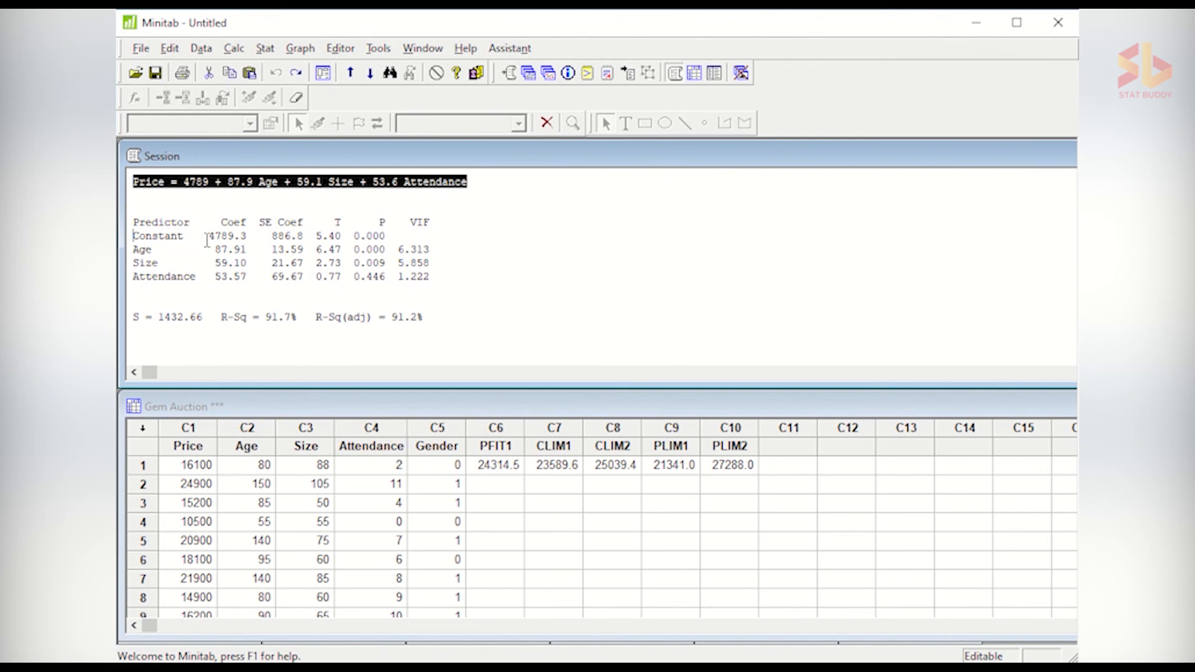
Step: Examine the coefficient and p-value of the Constant in the regression's predictor table
click(204, 237)
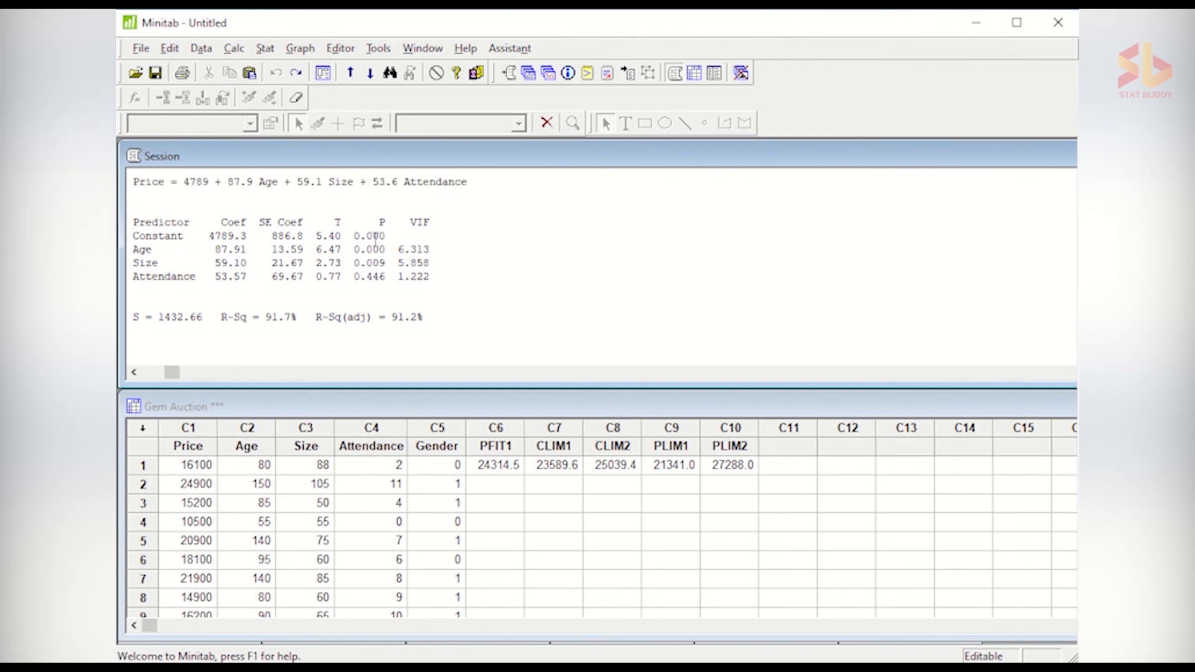
drag(385, 237, 361, 239)
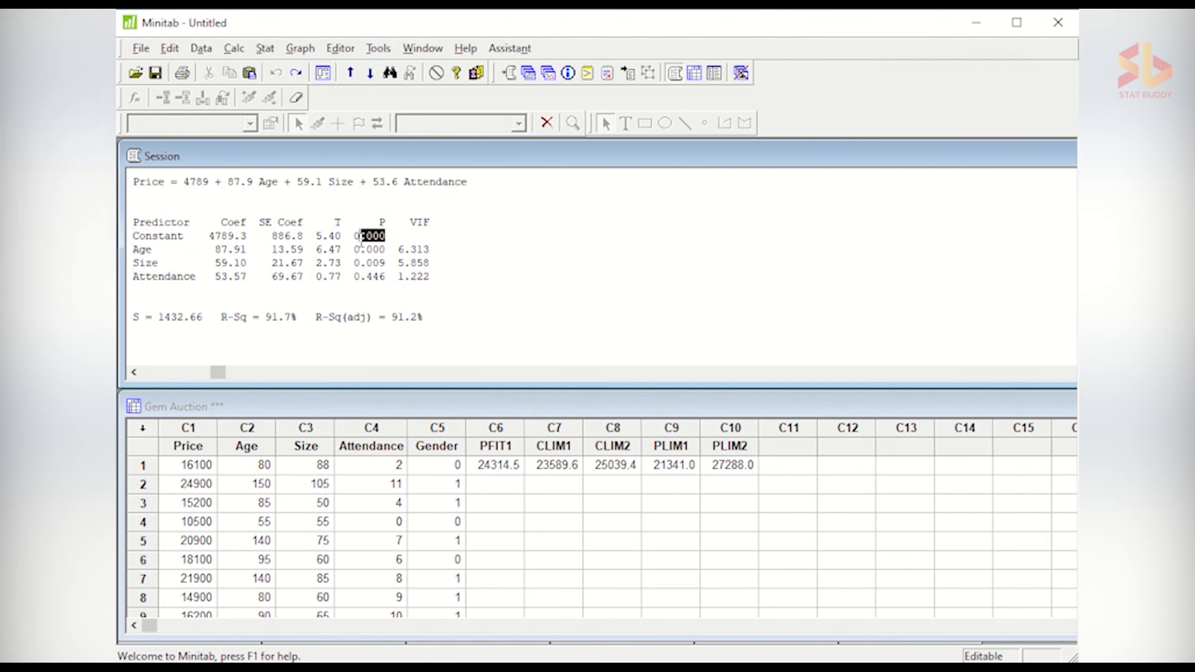
click(248, 237)
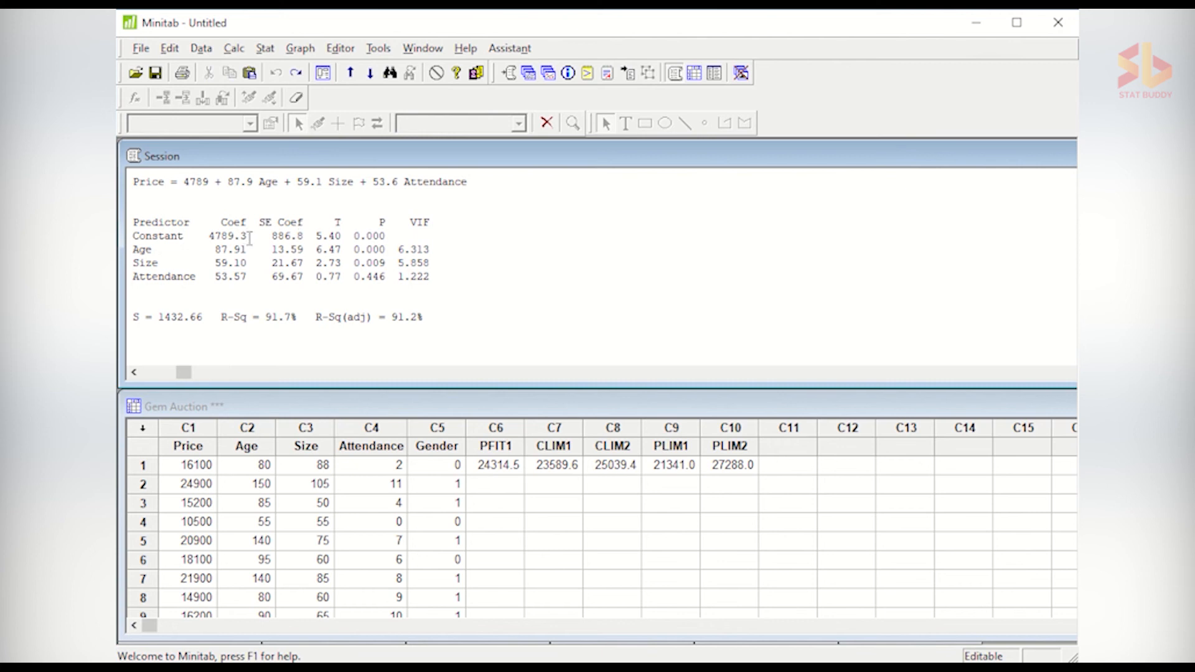
drag(242, 237, 211, 239)
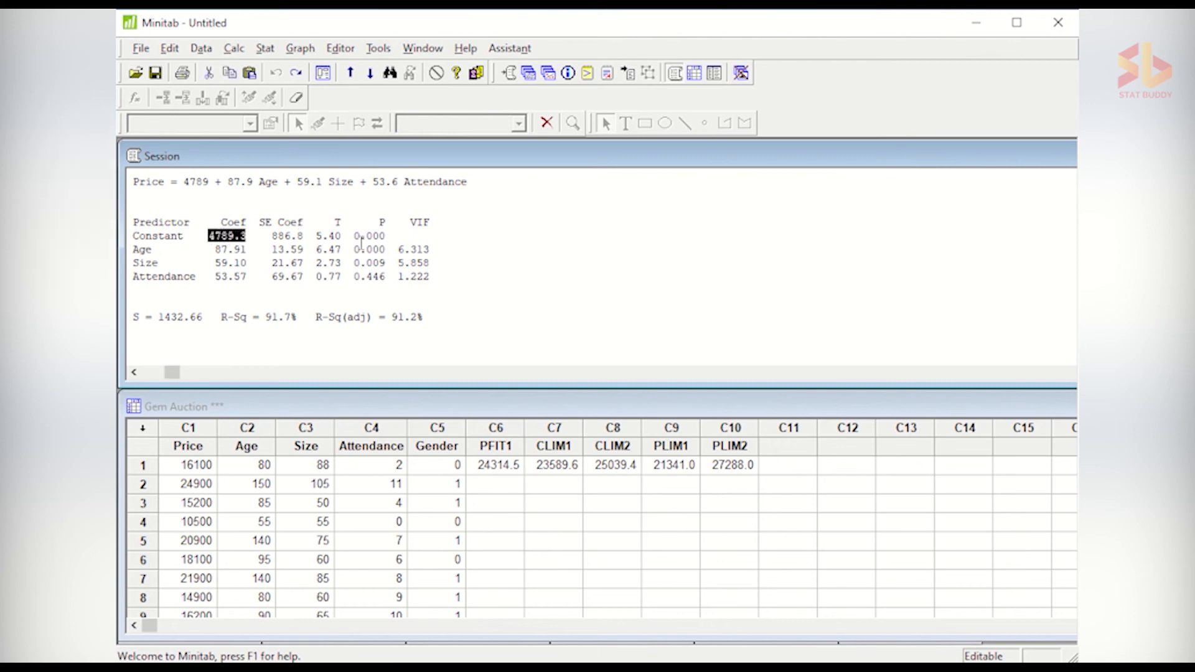
Step: Examine the Constant's p-value and the coefficients and p-values of Age and Size in the regression's predictor table
drag(385, 237, 355, 239)
click(386, 237)
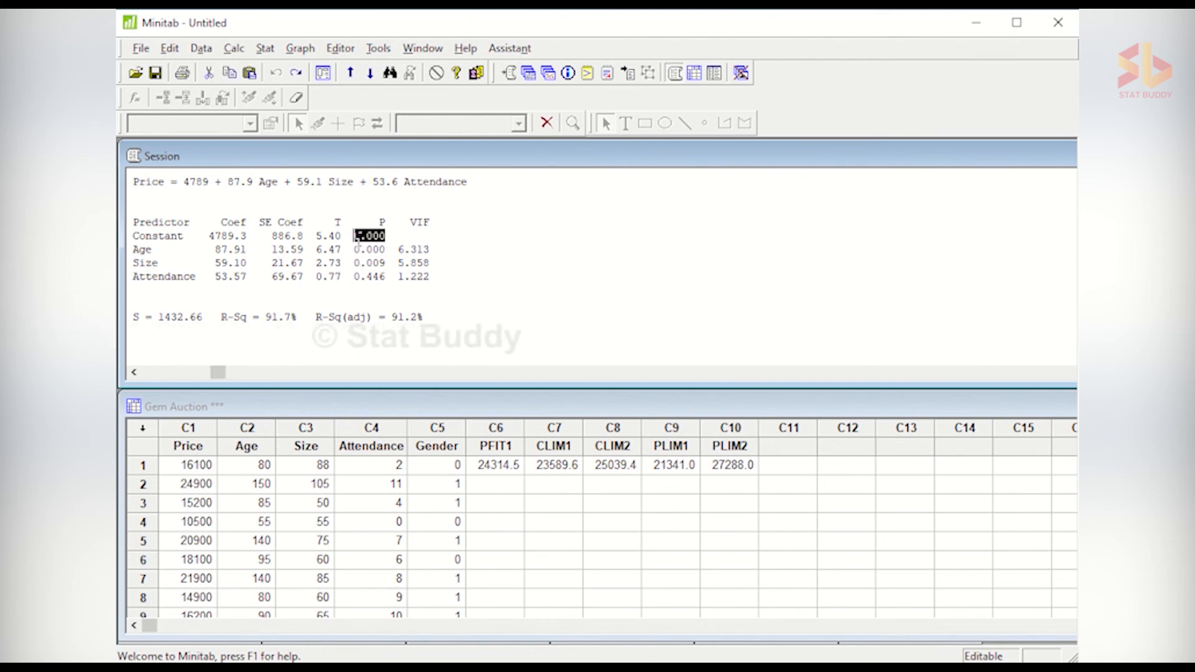
click(252, 252)
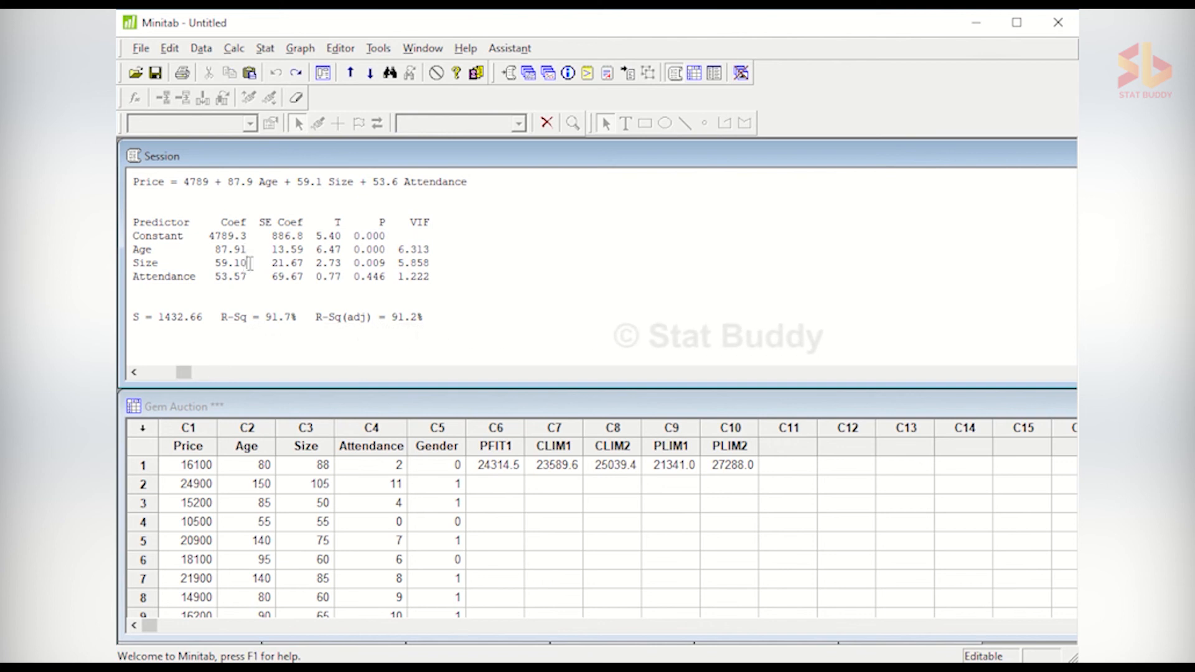
click(252, 293)
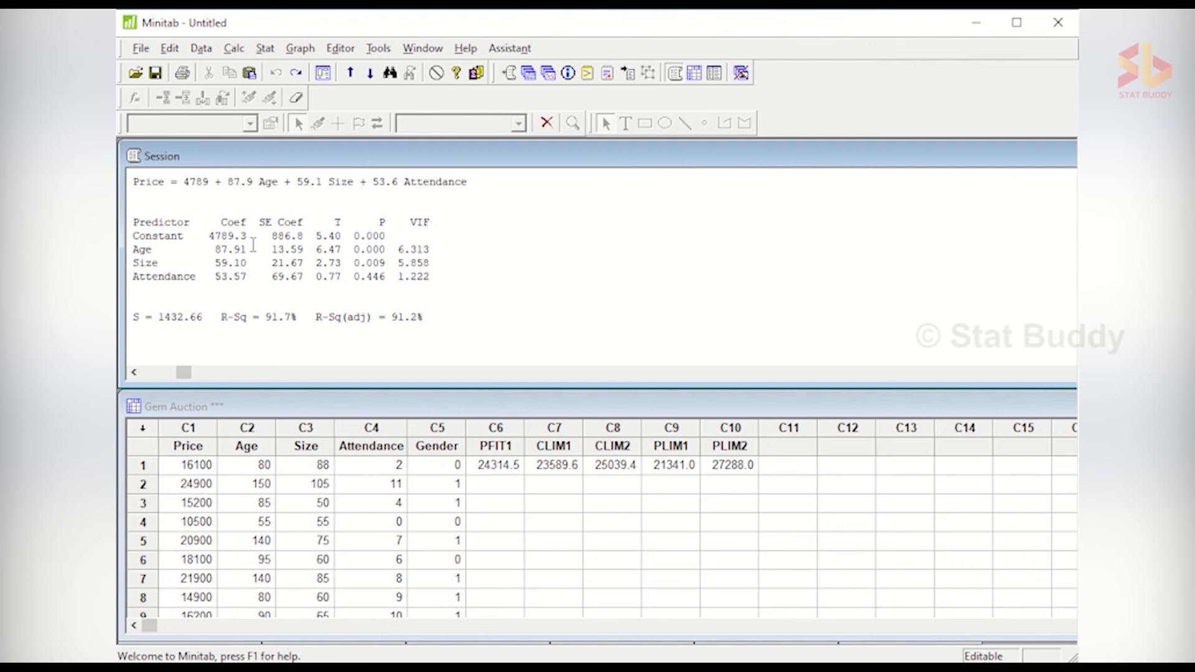
click(393, 250)
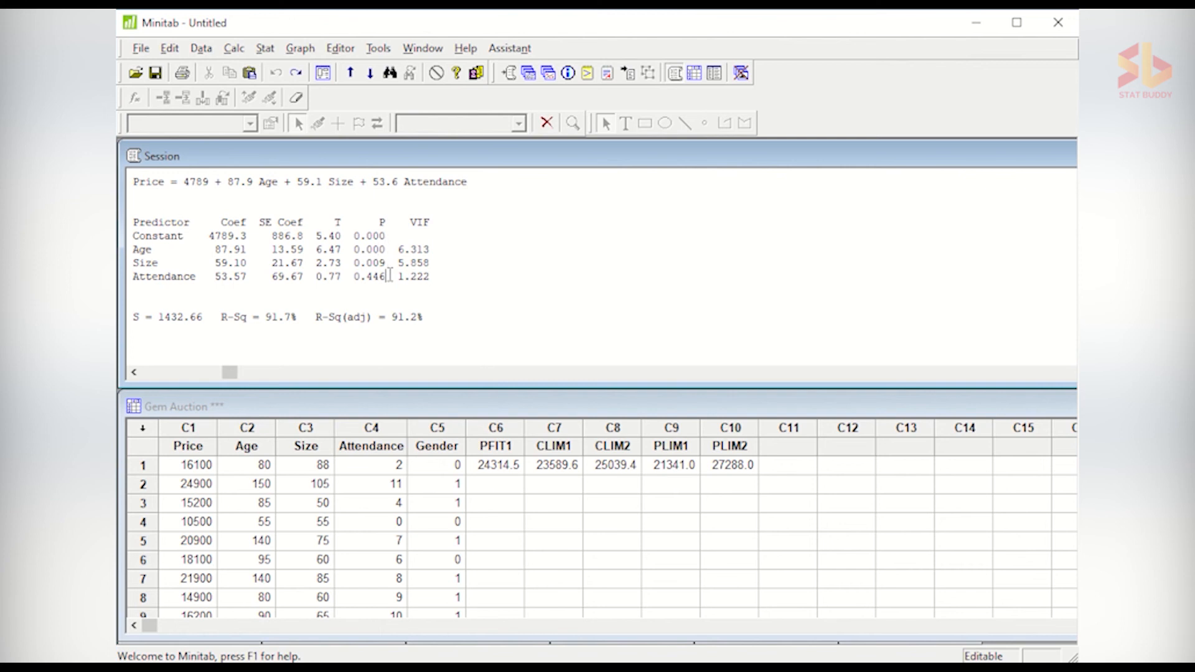
Step: Examine the coefficient and p-value of Attendance to judge its effect on Price
click(255, 276)
drag(243, 275, 218, 276)
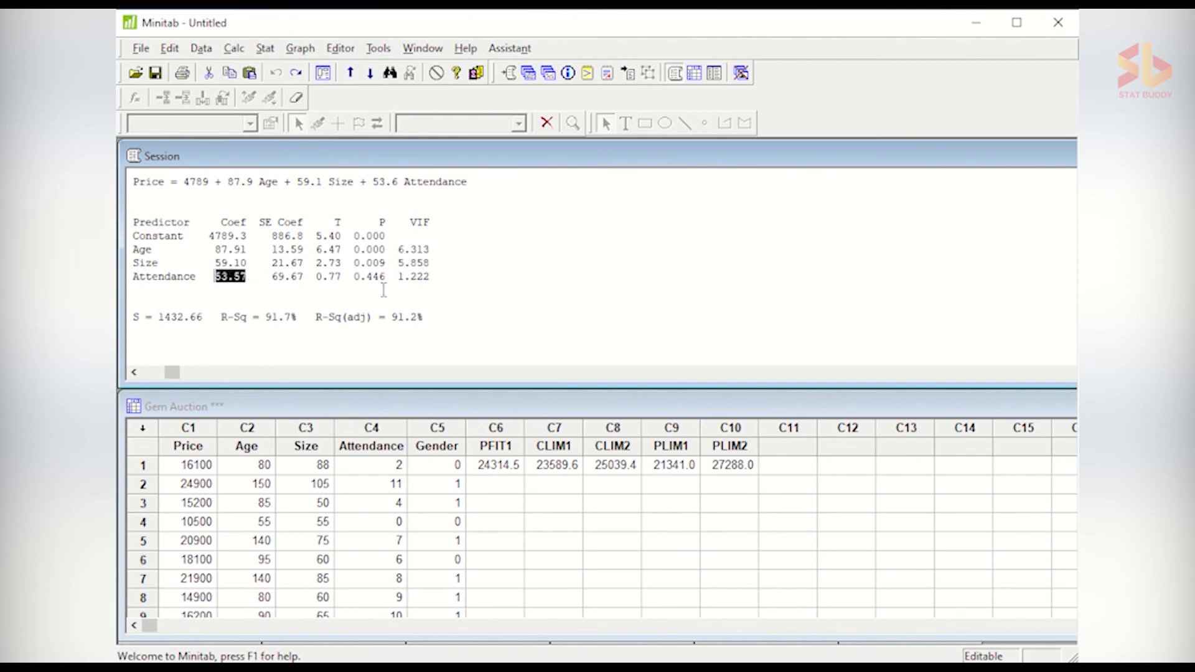
drag(386, 276, 358, 276)
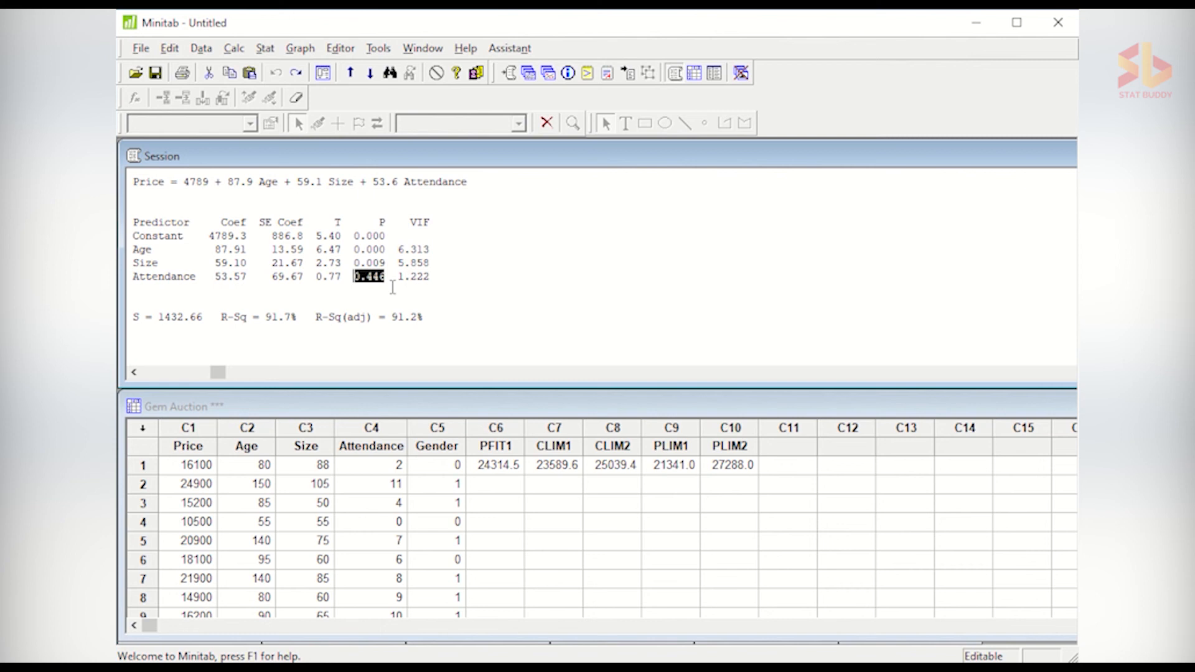
click(201, 275)
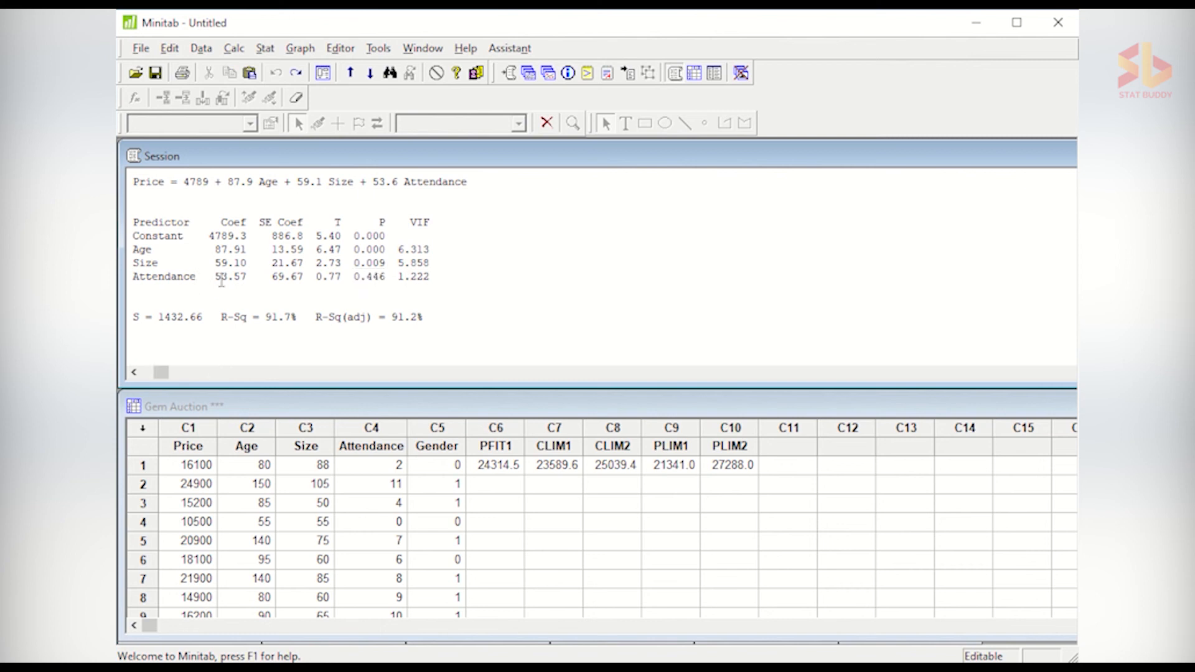
drag(215, 281, 135, 282)
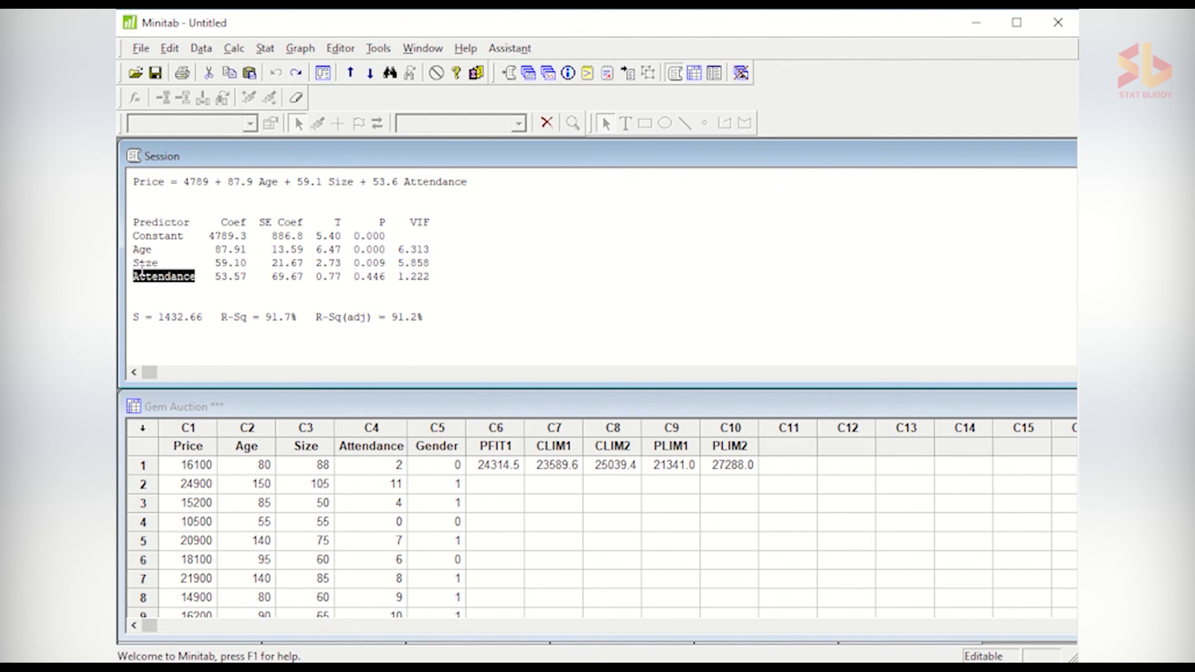
drag(168, 185, 137, 186)
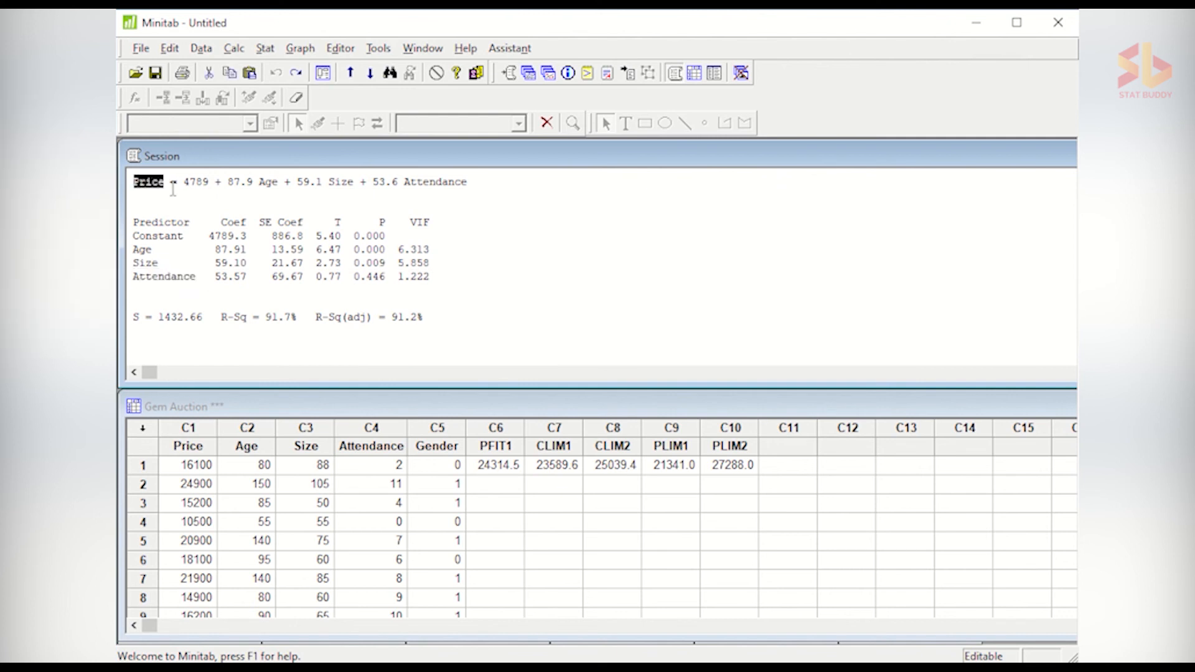
Step: Examine the VIF values of Age and Size for multicollinearity
click(453, 268)
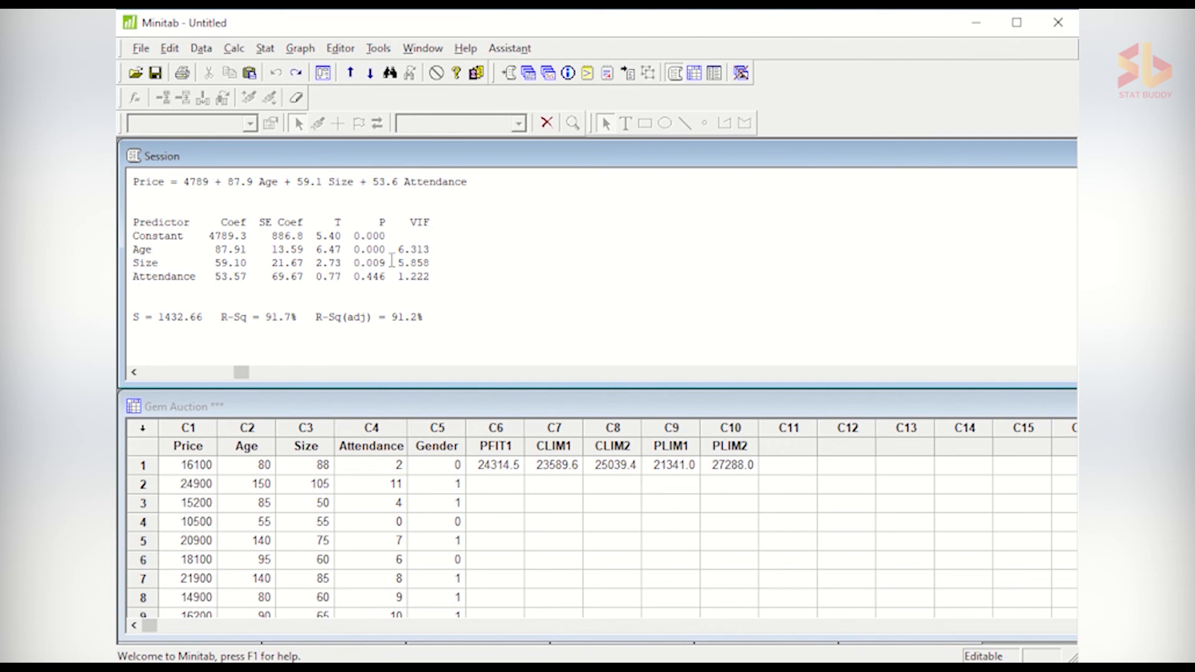
drag(433, 264, 398, 249)
click(439, 262)
Step: Find the Analysis of Variance table in the session output and examine the p-value of the Regression row
scroll(411, 297, down, 5)
scroll(411, 297, up, 1)
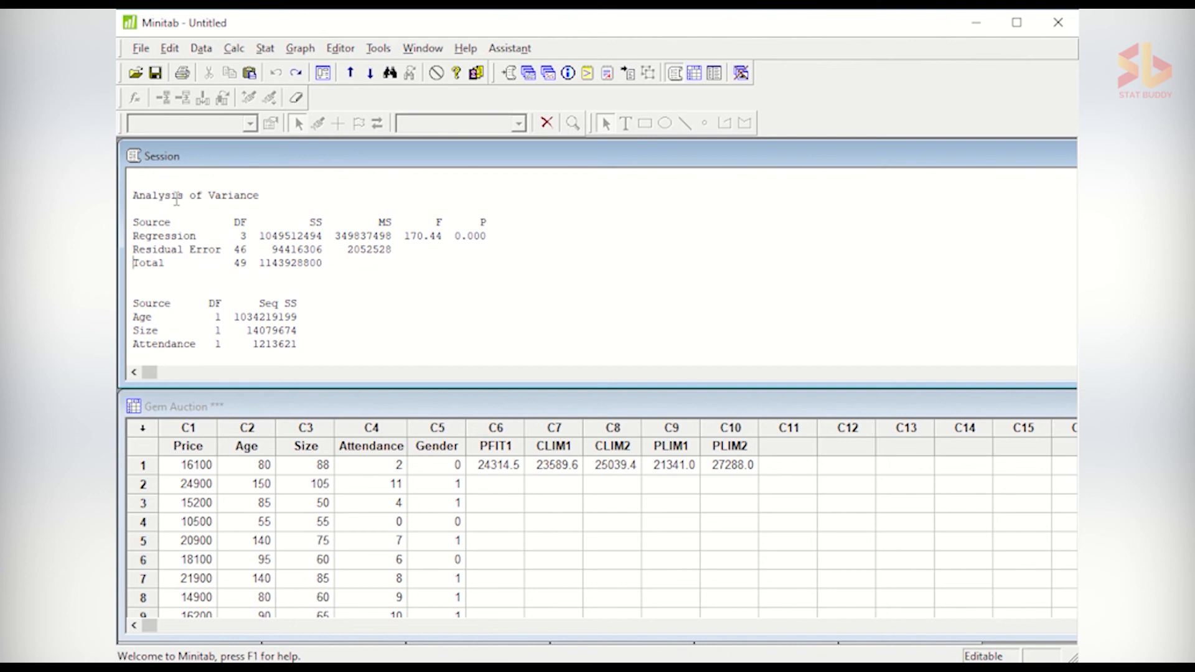
click(489, 237)
drag(490, 237, 453, 237)
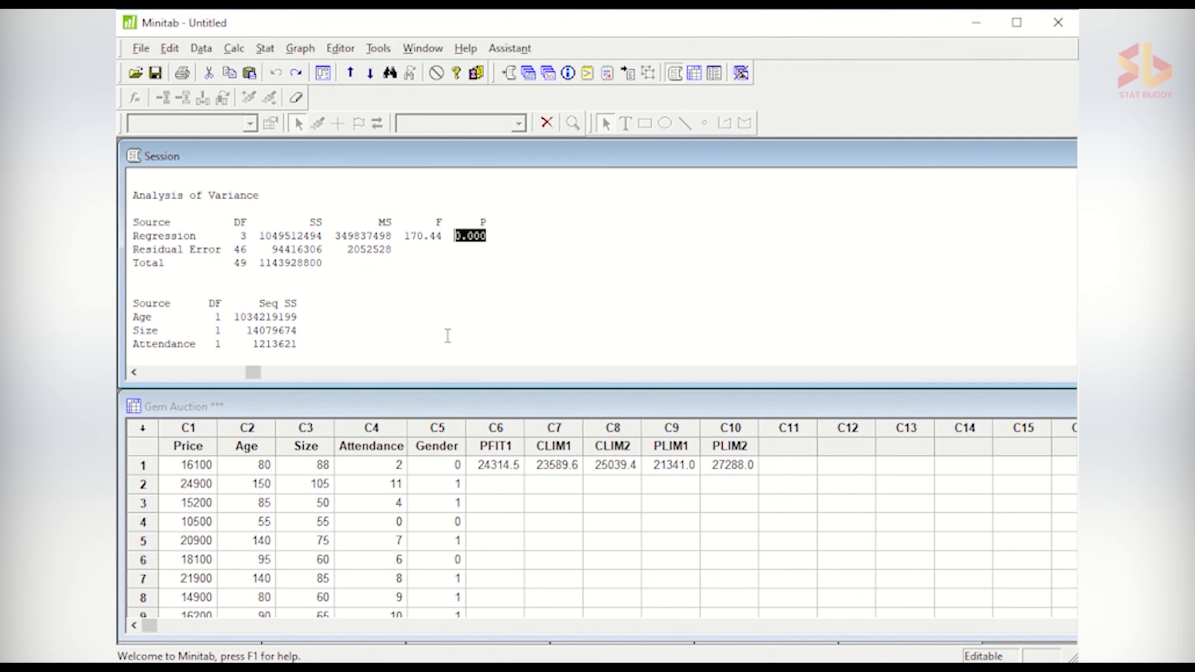
click(522, 270)
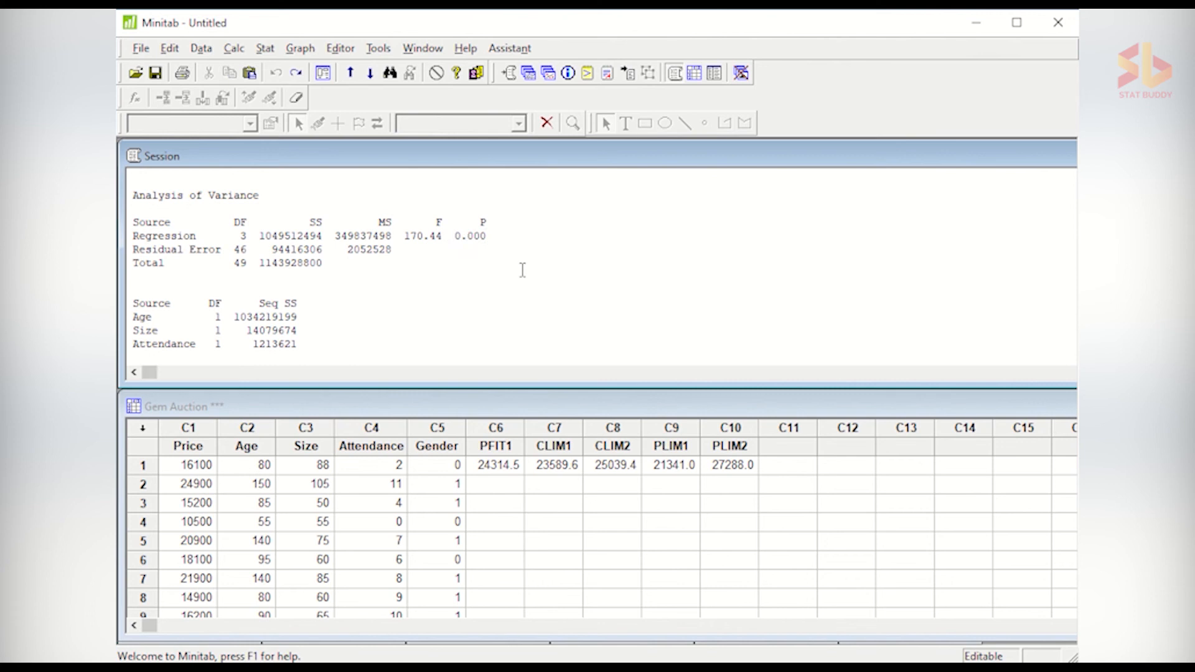
scroll(522, 269, up, 1)
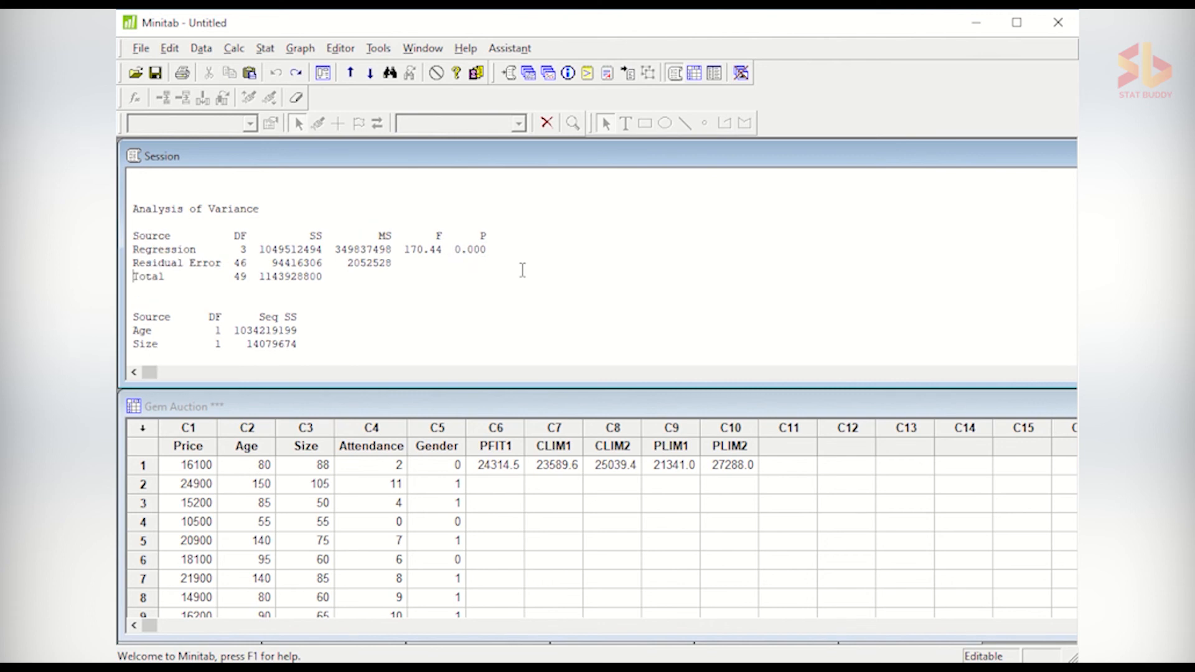
drag(132, 207, 407, 287)
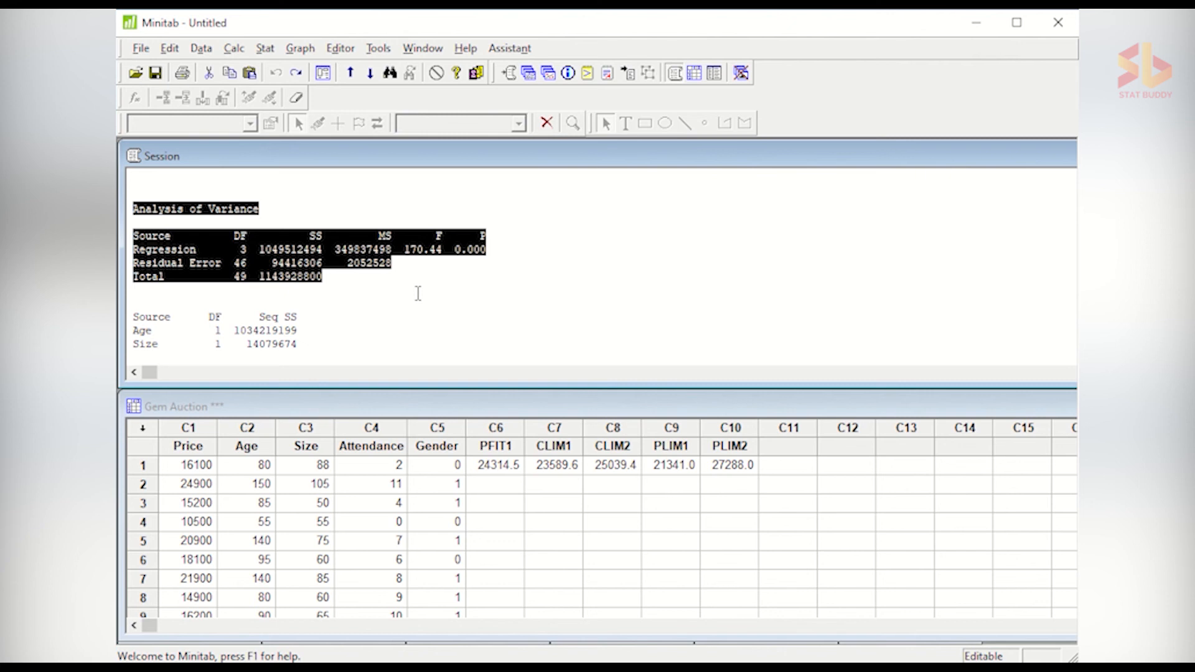
click(482, 267)
click(493, 251)
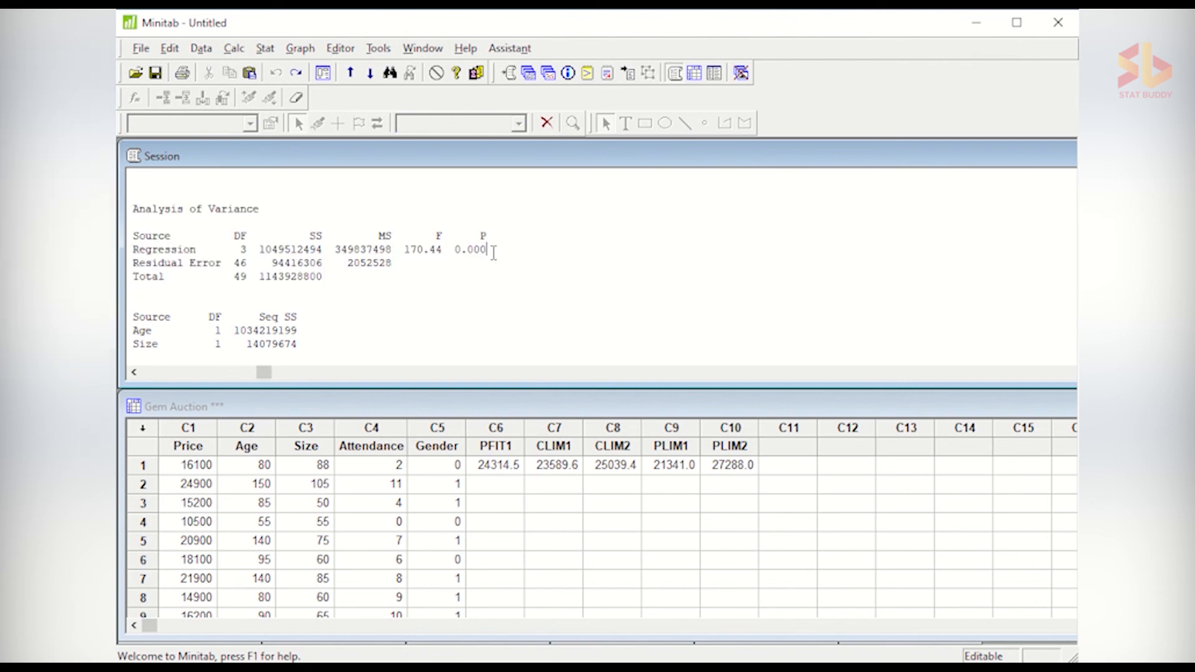
drag(493, 252, 454, 249)
Step: Compare the overall regression p-value in the Analysis of Variance with the individual predictors' coefficients and p-values
scroll(459, 249, up, 7)
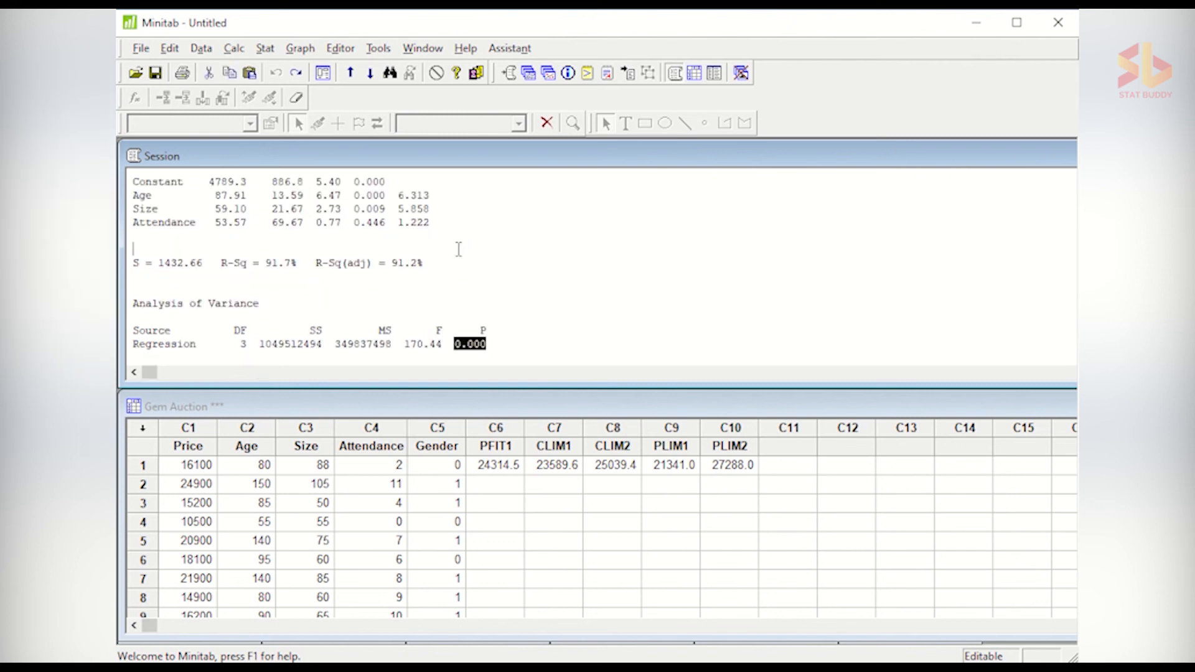
scroll(458, 249, up, 2)
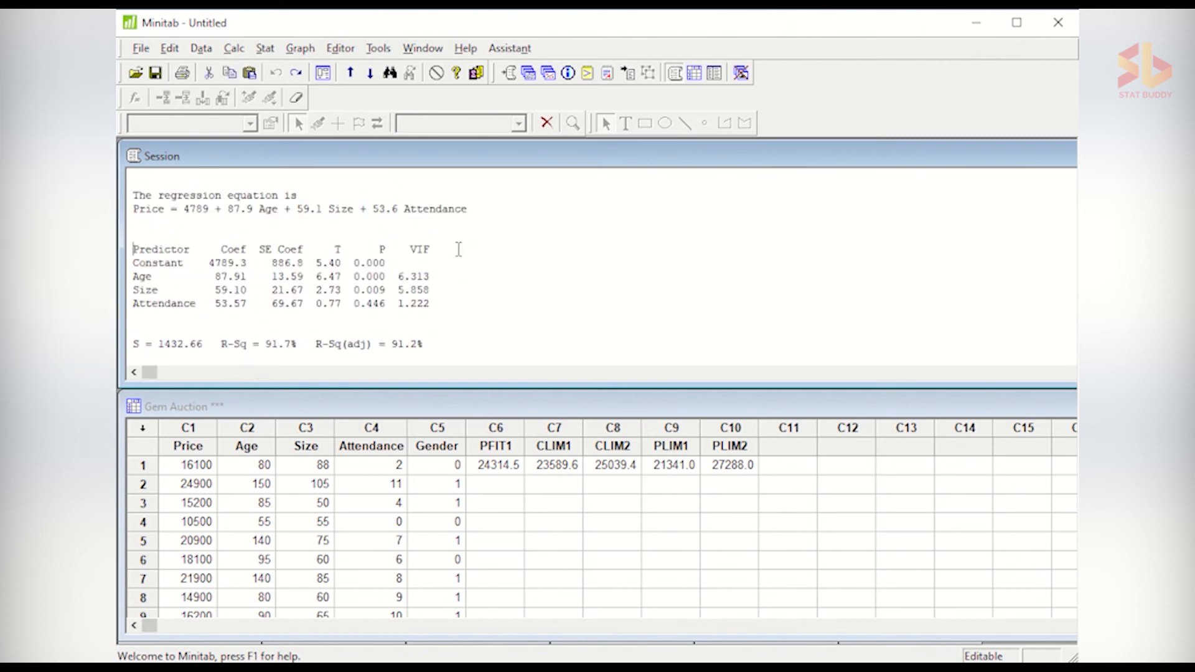
click(249, 277)
scroll(522, 328, down, 2)
click(500, 251)
drag(500, 254, 457, 255)
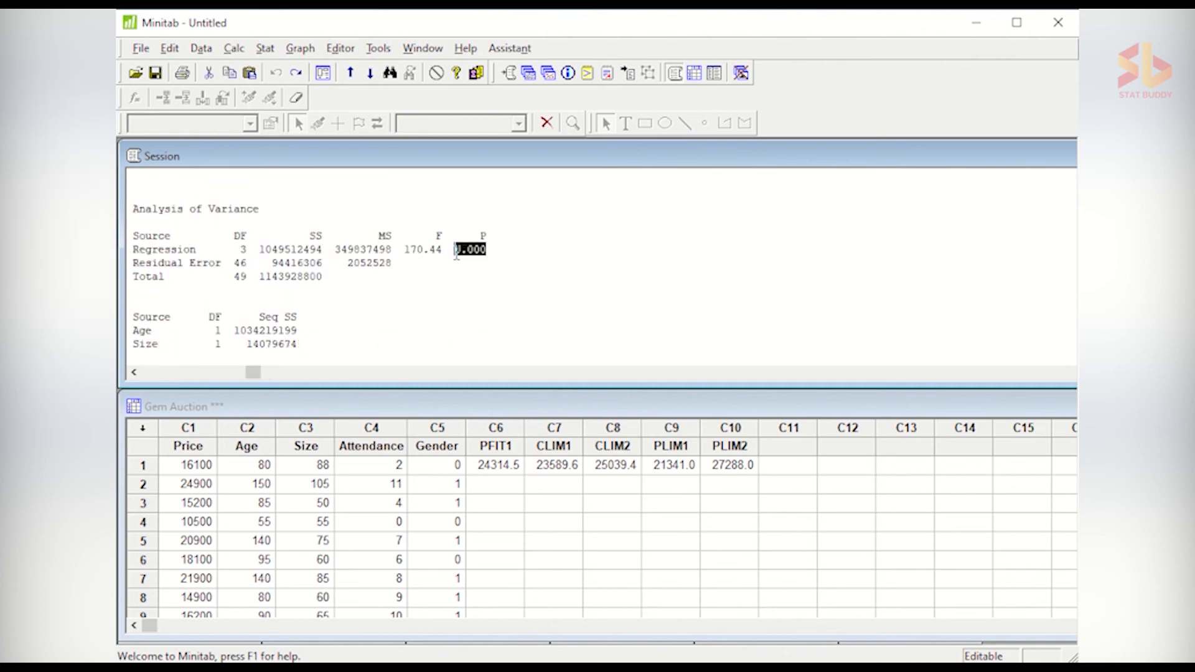
scroll(457, 255, up, 3)
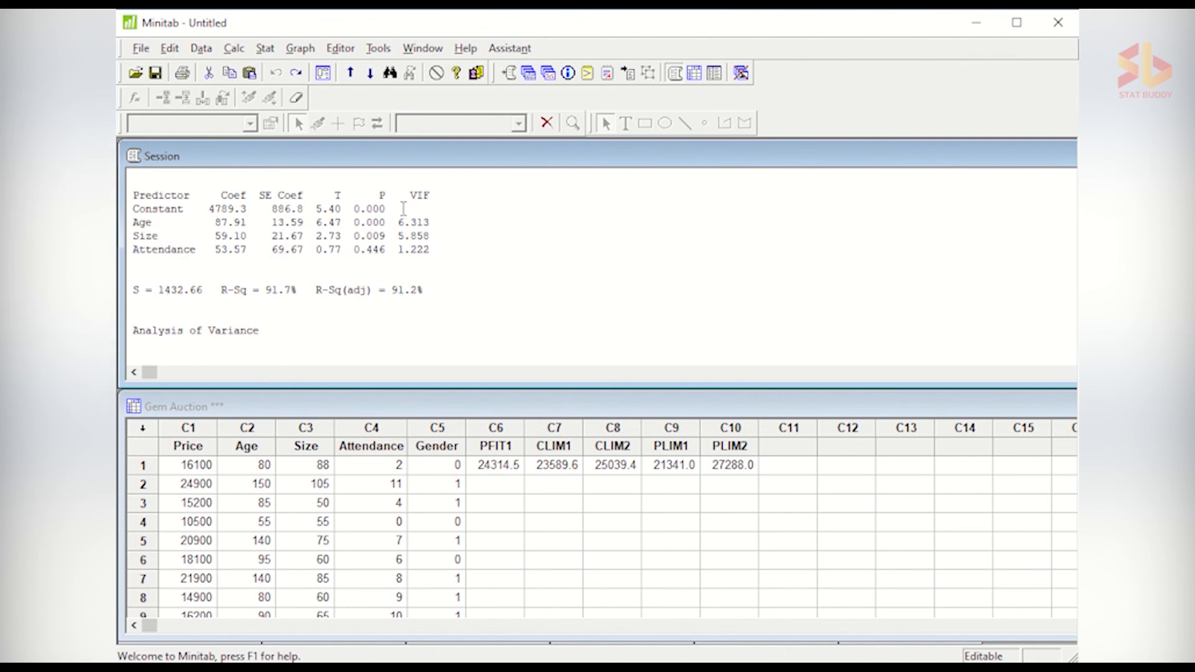
click(391, 209)
drag(391, 222, 391, 236)
click(391, 235)
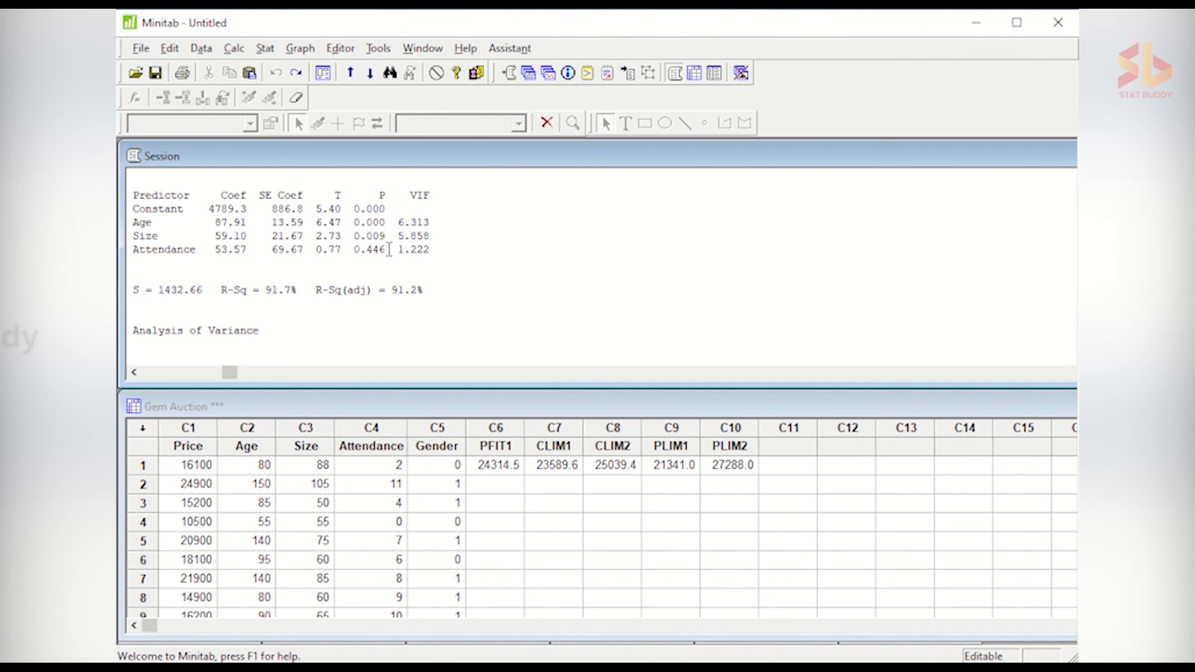
Step: Review Attendance against the other predictors and examine the model's adjusted R-squared
click(442, 298)
scroll(444, 297, down, 1)
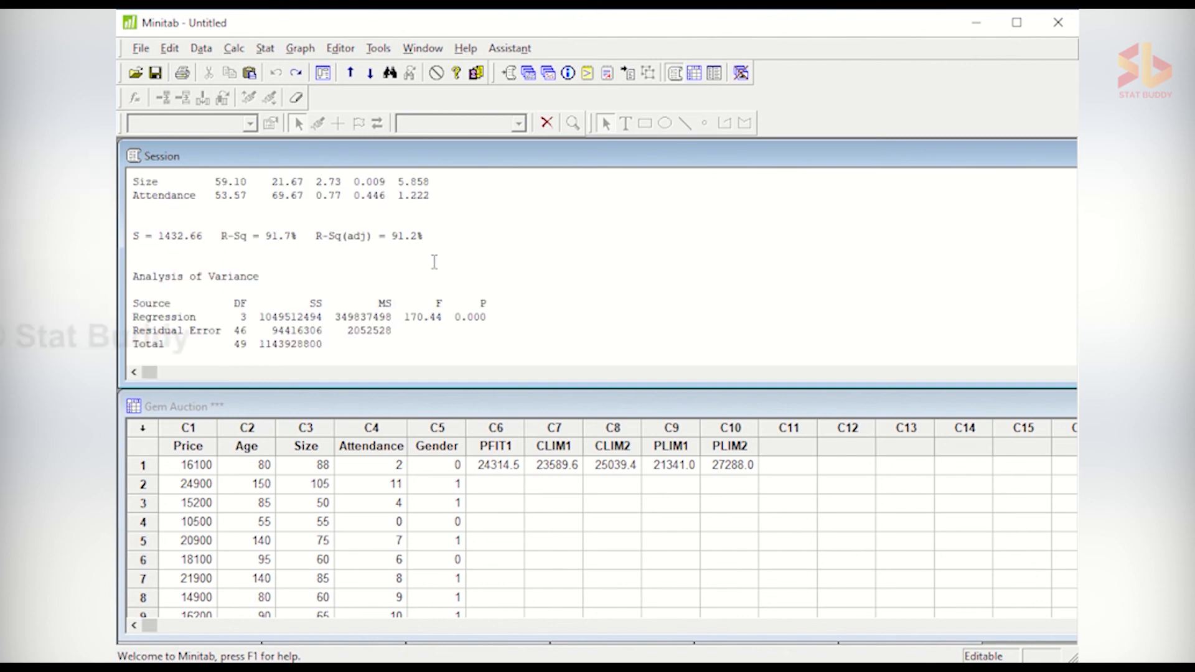
scroll(432, 259, up, 1)
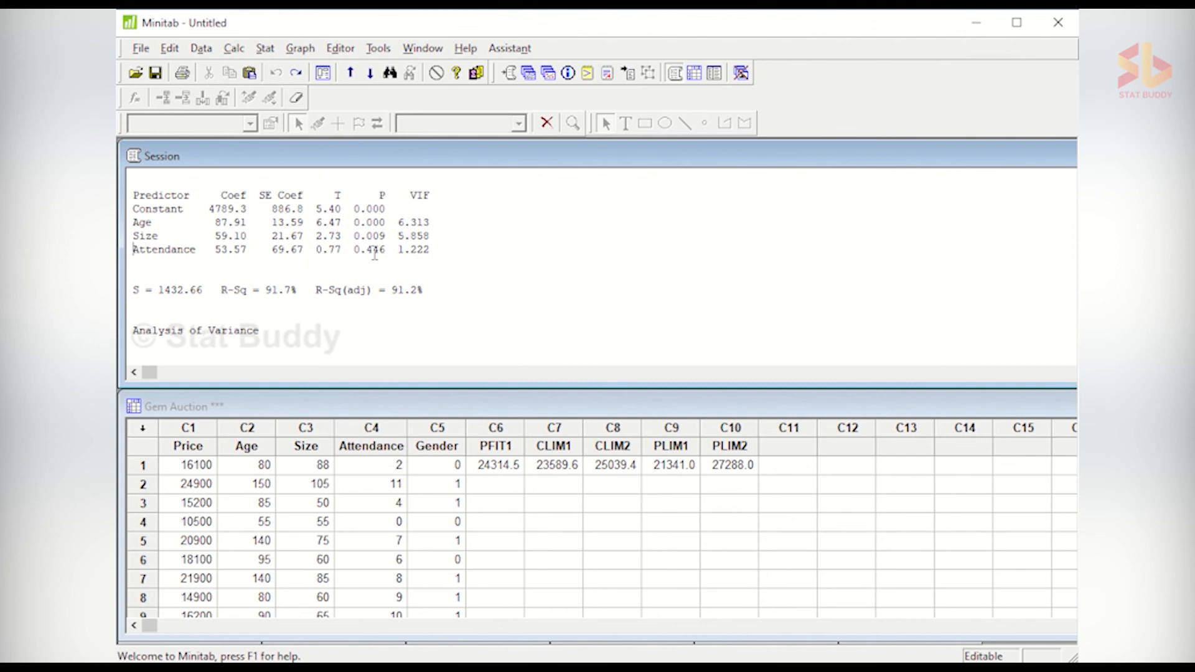
drag(201, 249, 133, 249)
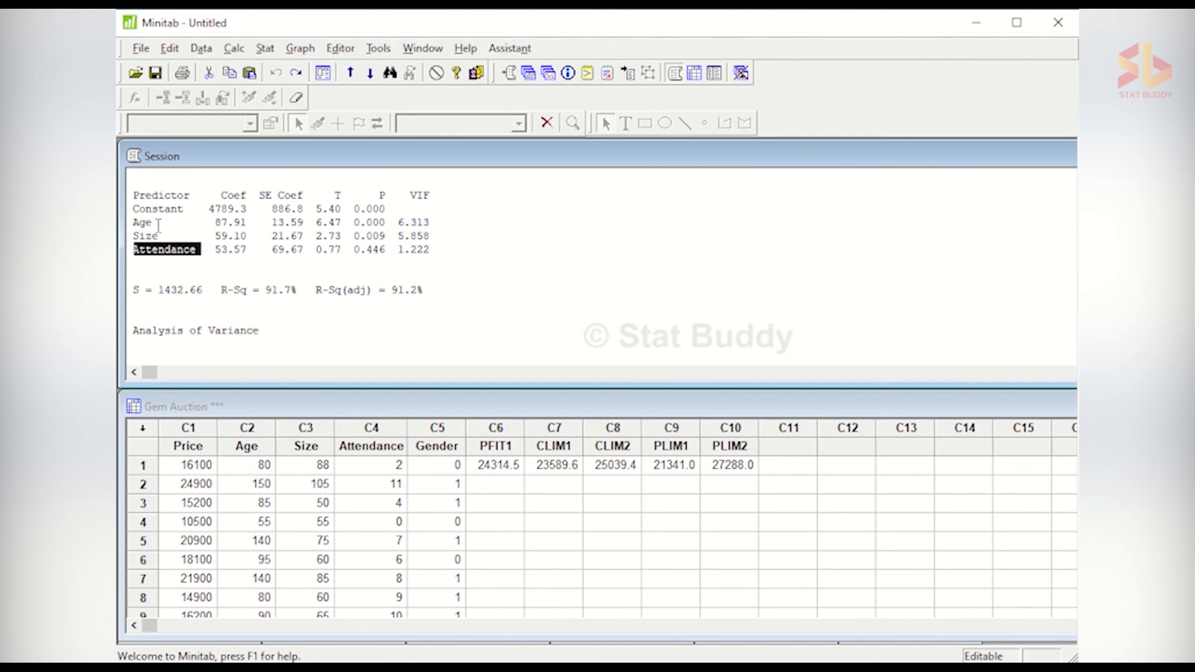
click(161, 234)
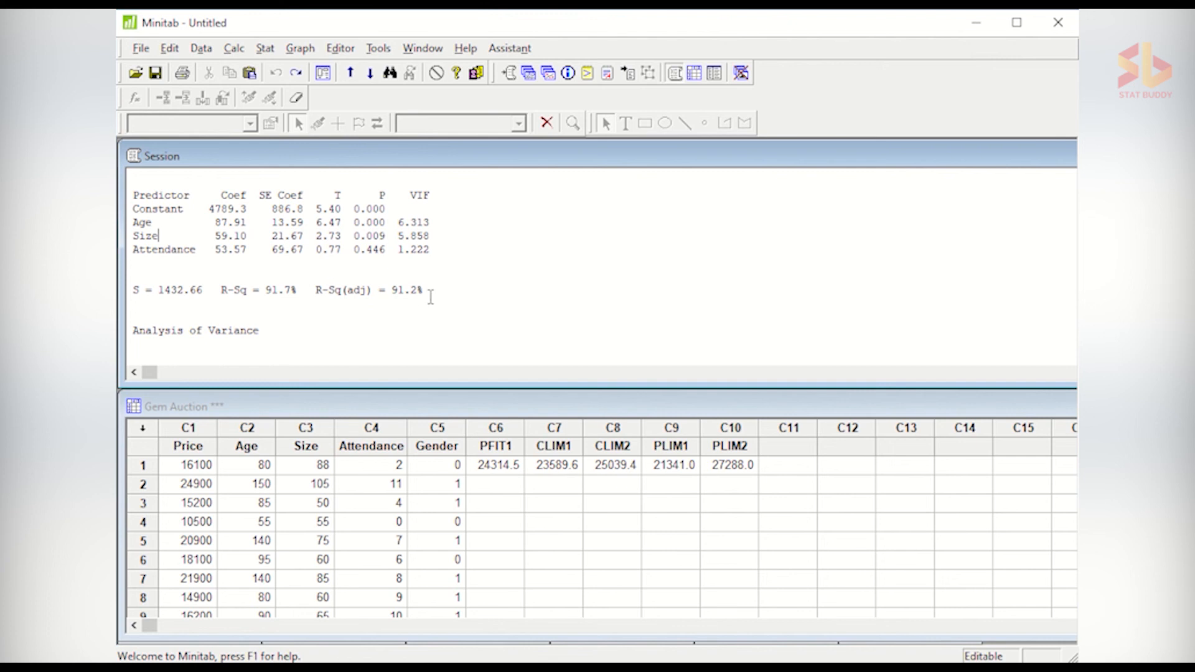
drag(428, 291, 393, 292)
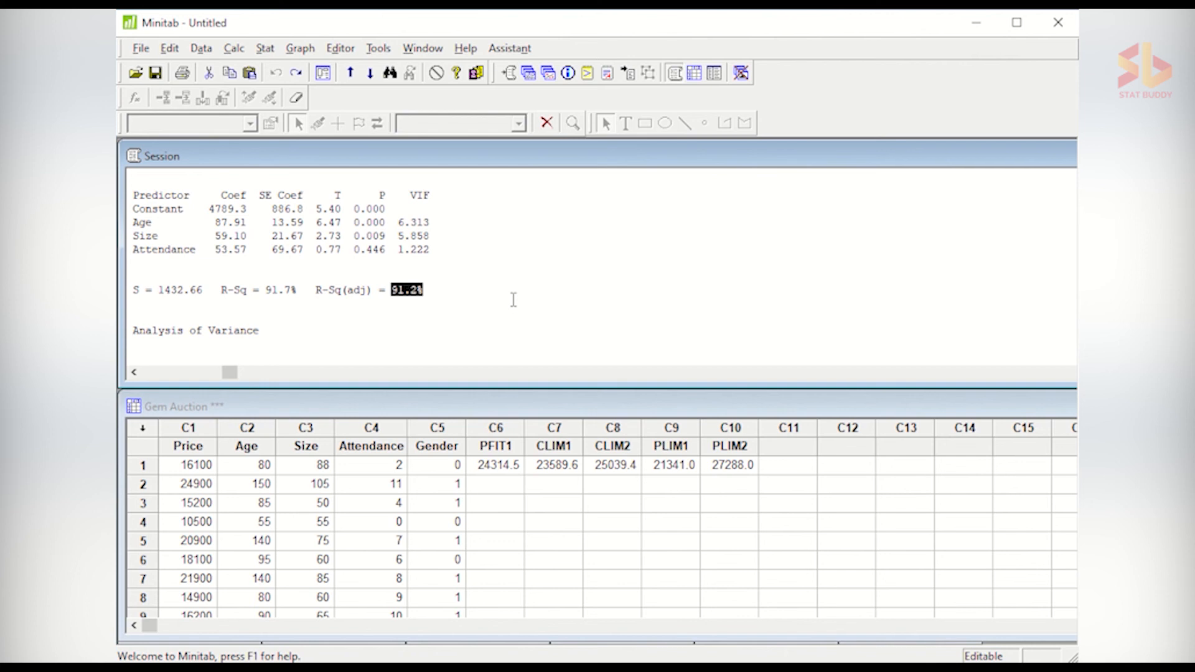
click(513, 300)
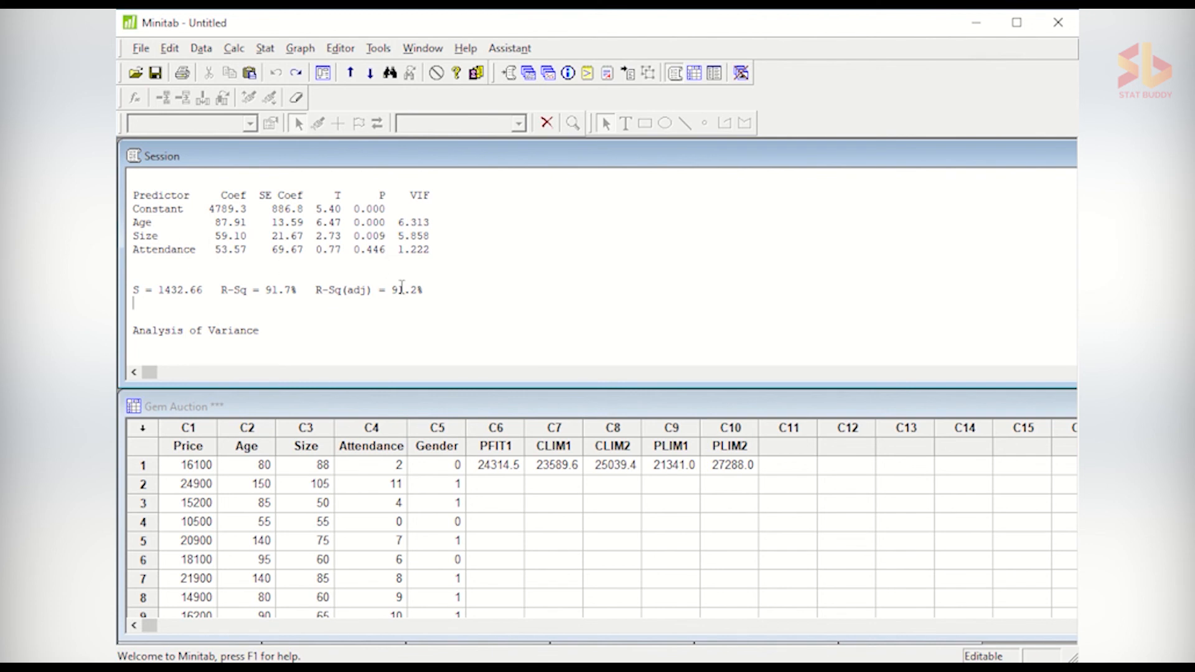
Step: Find the predicted values for the new observation and examine its Fit, SE Fit, 95% CI and 95% PI
scroll(402, 286, down, 4)
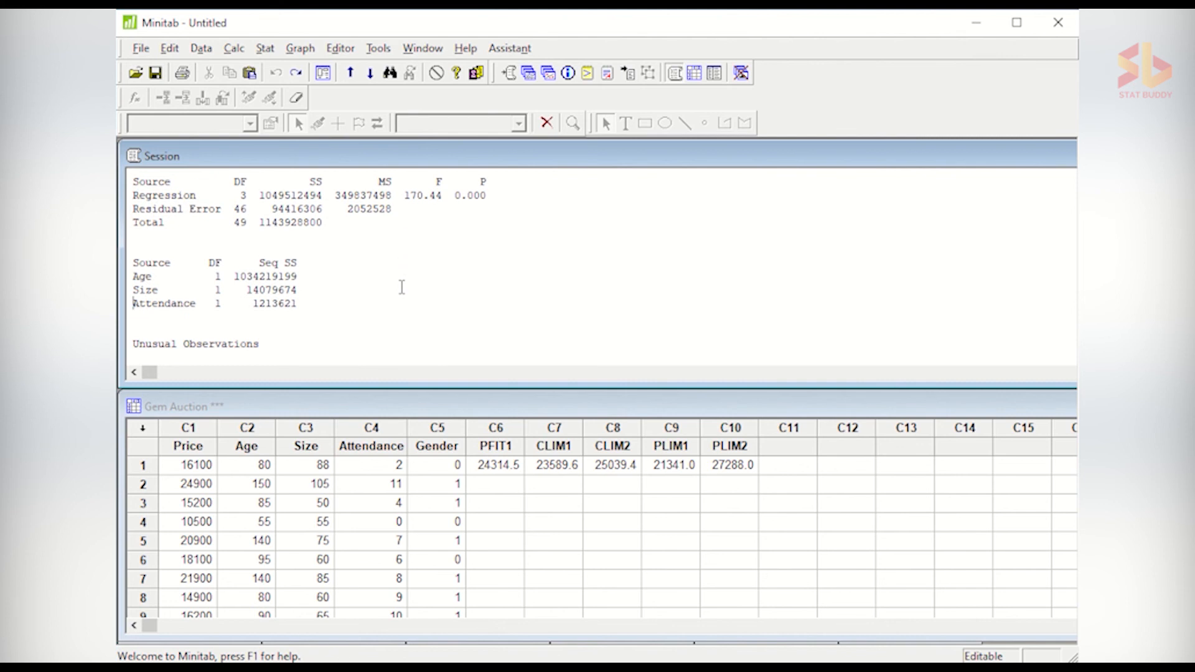
scroll(402, 287, down, 3)
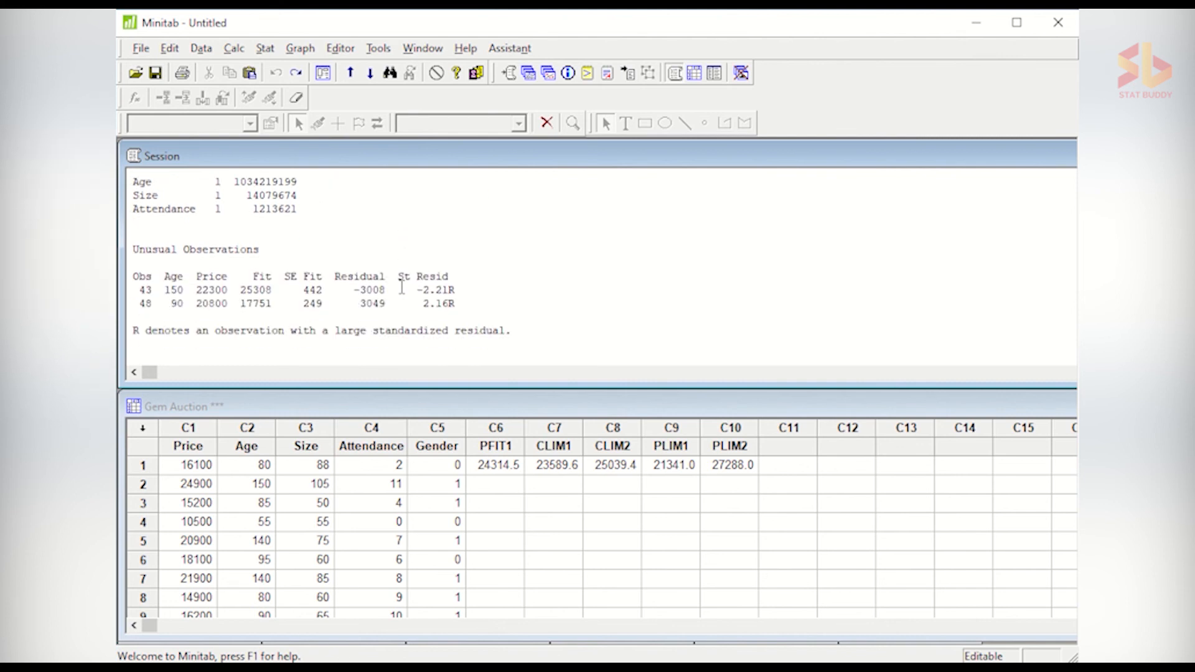
scroll(402, 287, down, 1)
scroll(401, 287, down, 3)
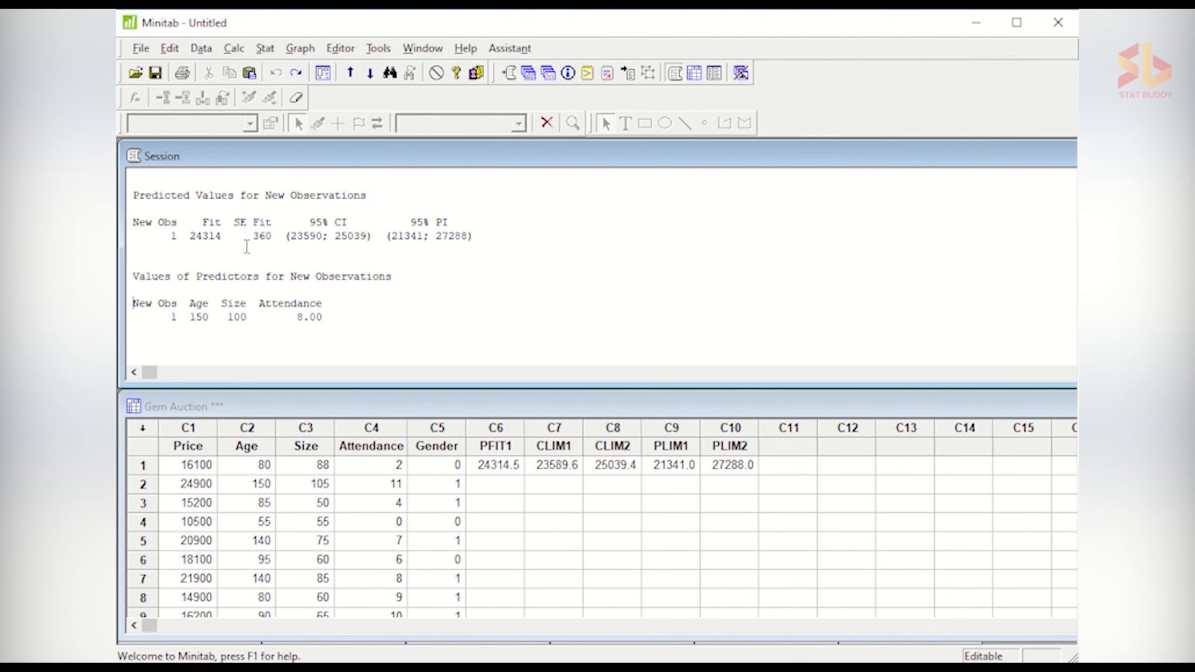
drag(222, 235, 190, 238)
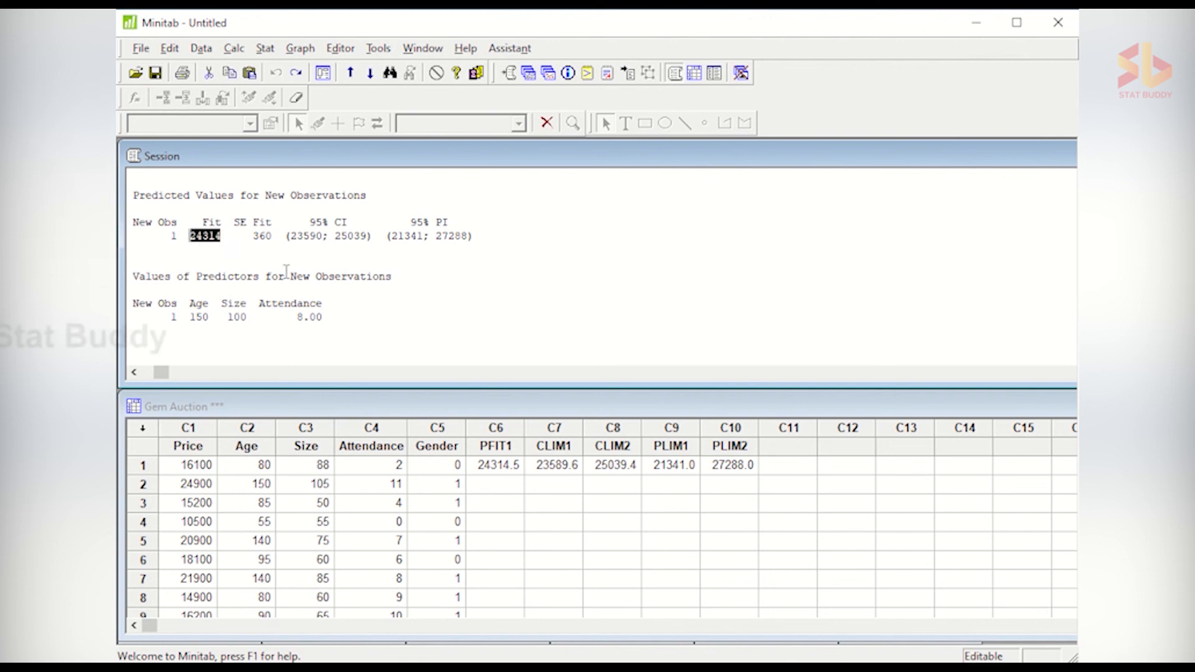
click(284, 236)
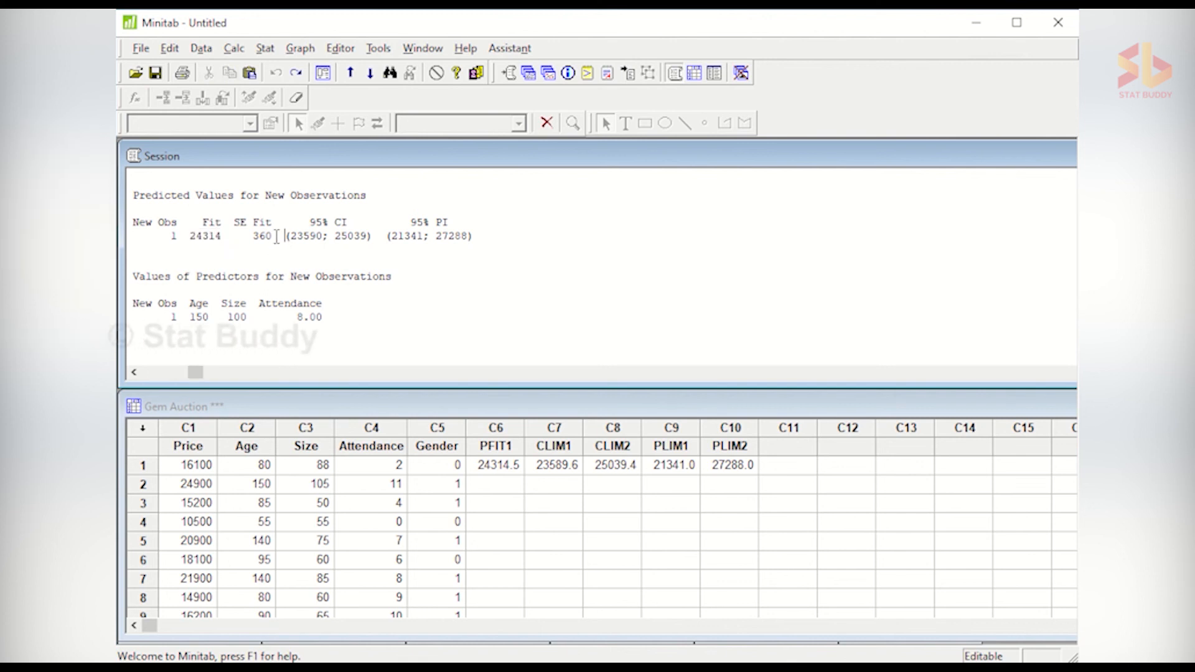
drag(276, 237, 252, 236)
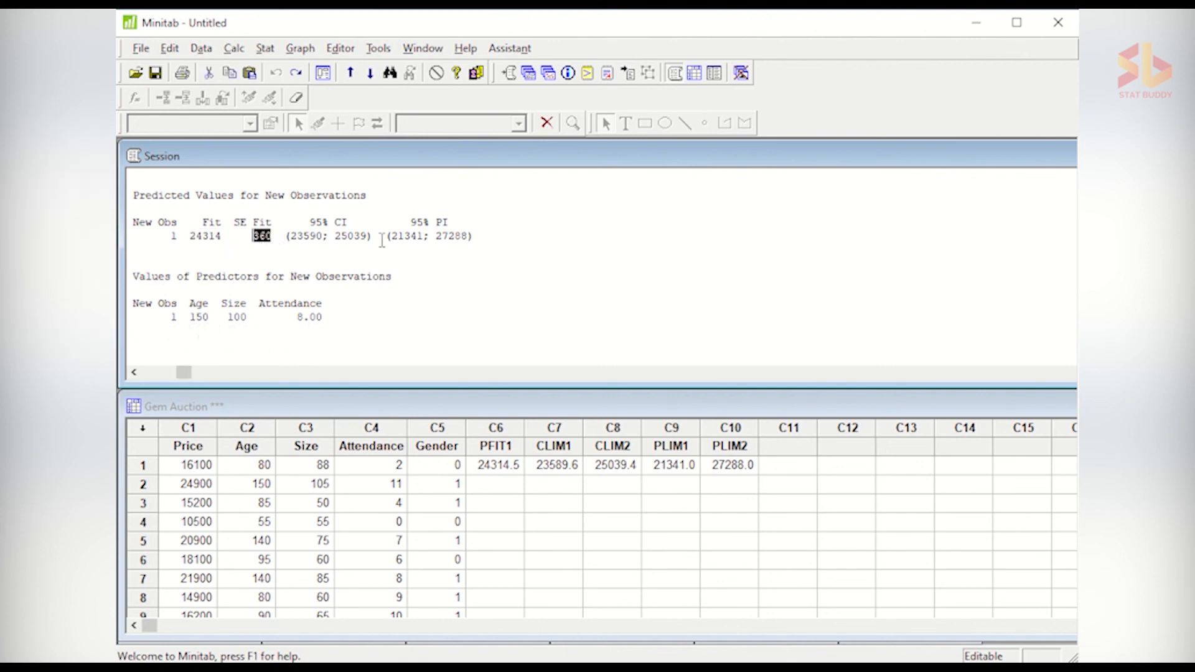
drag(382, 240, 290, 234)
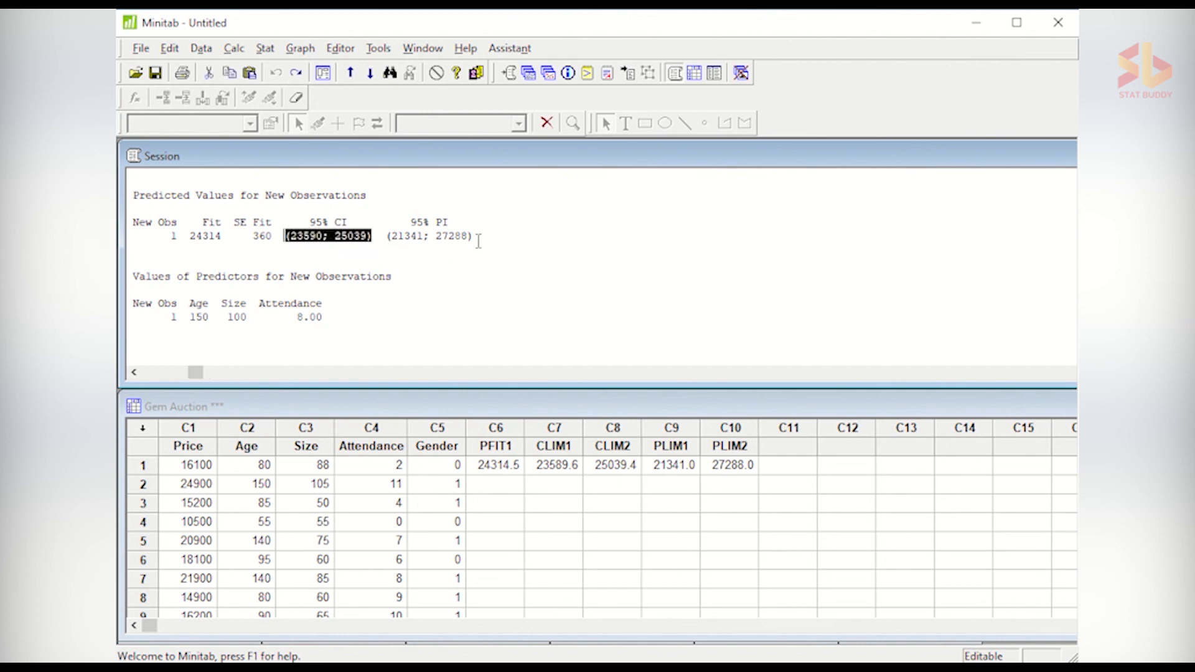
drag(477, 240, 390, 240)
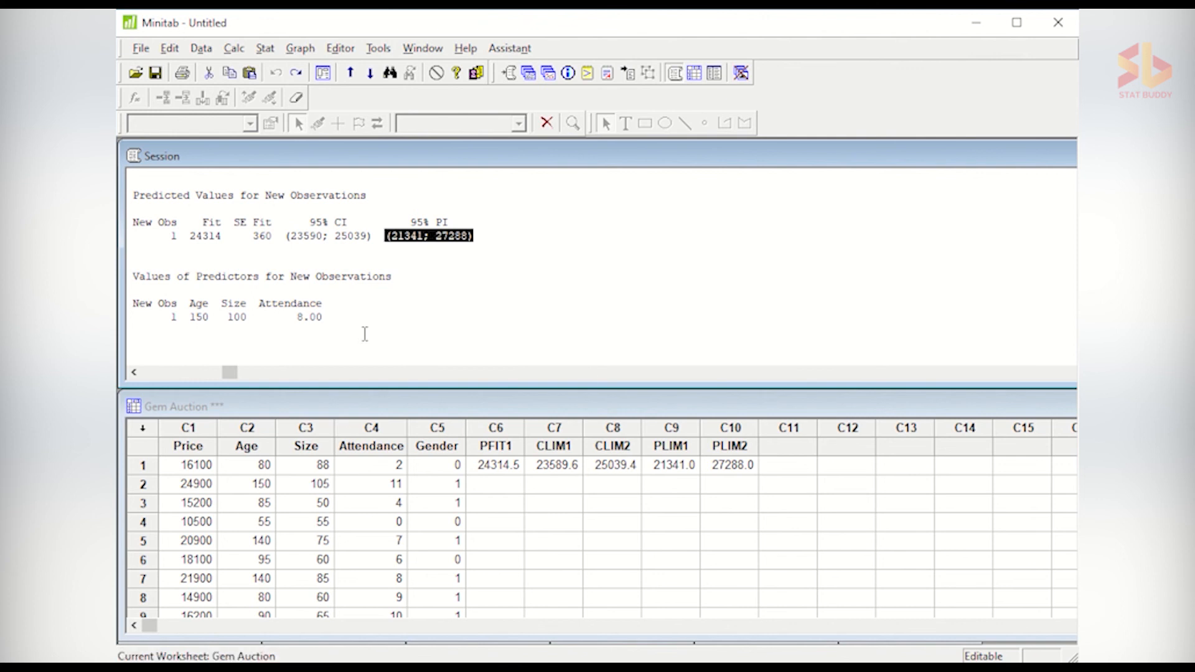
Step: Review the predictor values of the new observation and its 95% CI and 95% PI in the session output
drag(349, 316, 123, 305)
drag(471, 236, 288, 236)
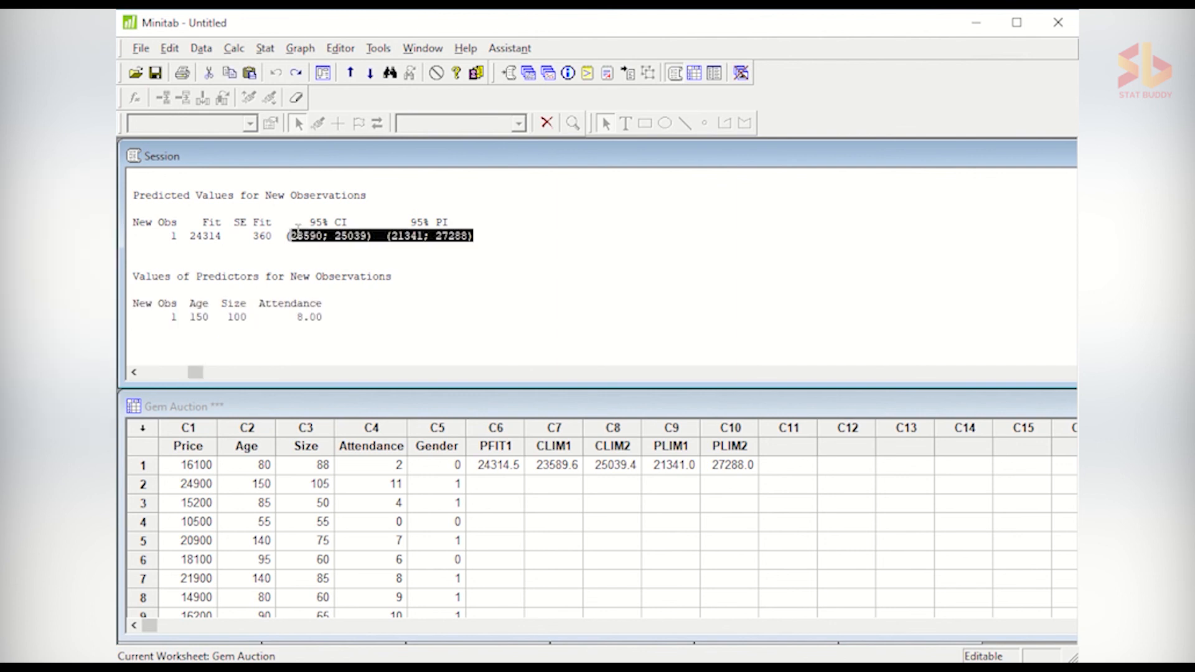
click(533, 302)
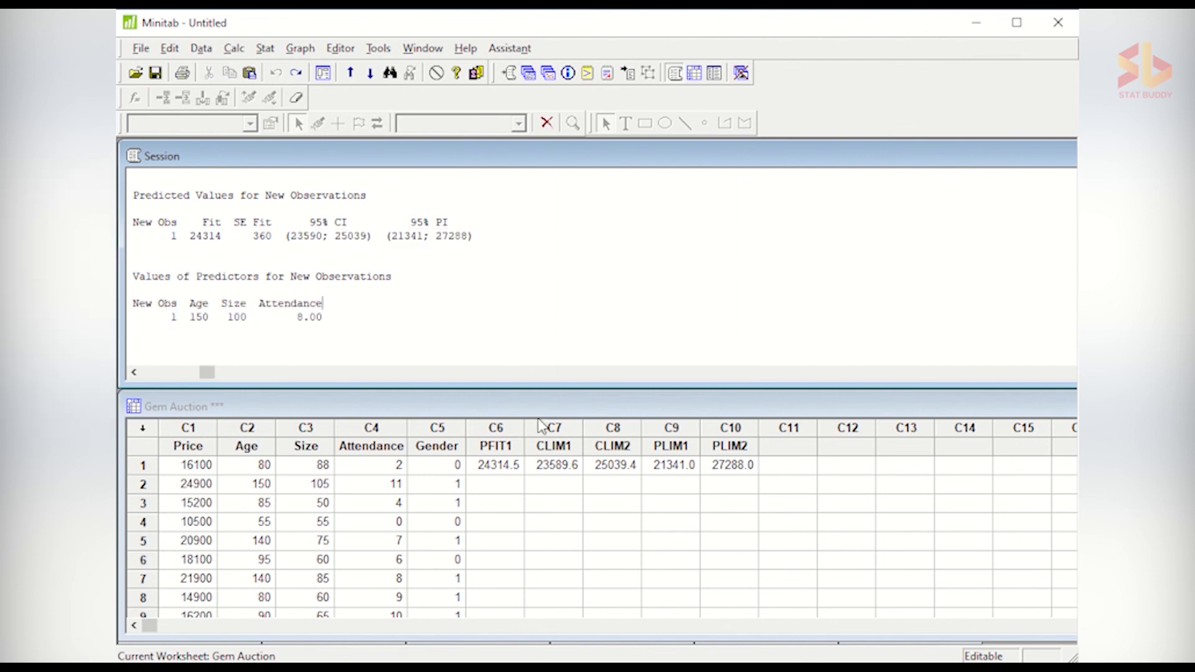
Step: Examine the stored fit, confidence limits and prediction limits in worksheet columns PFIT1 through PLIM2
click(510, 470)
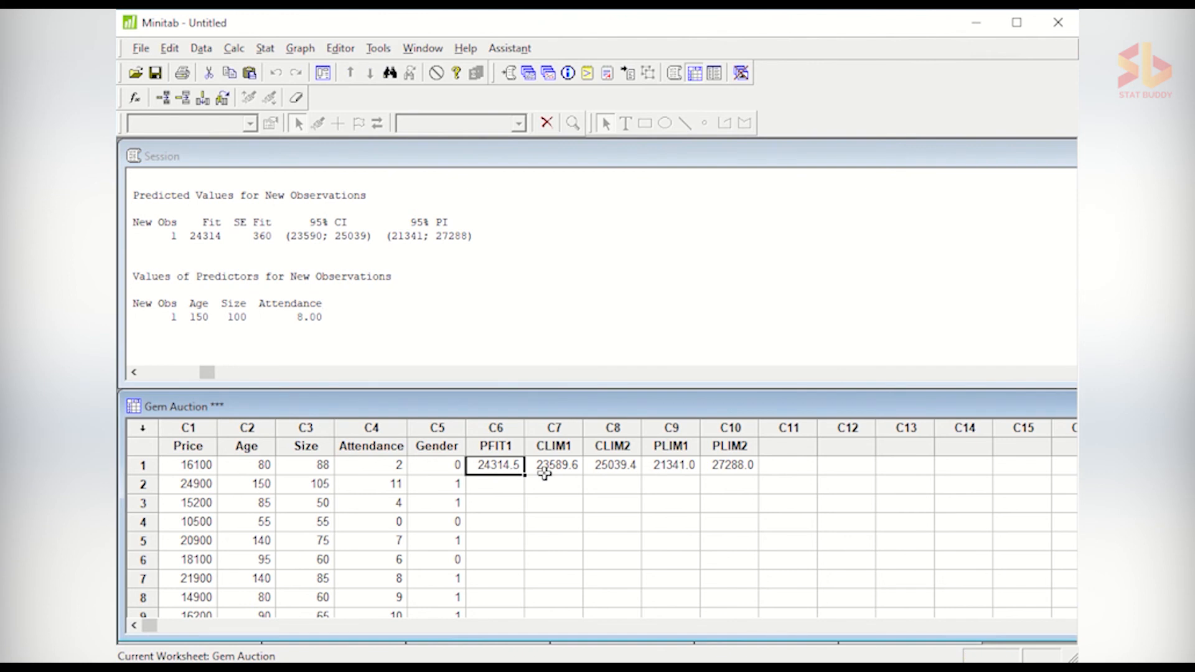
drag(544, 471, 596, 471)
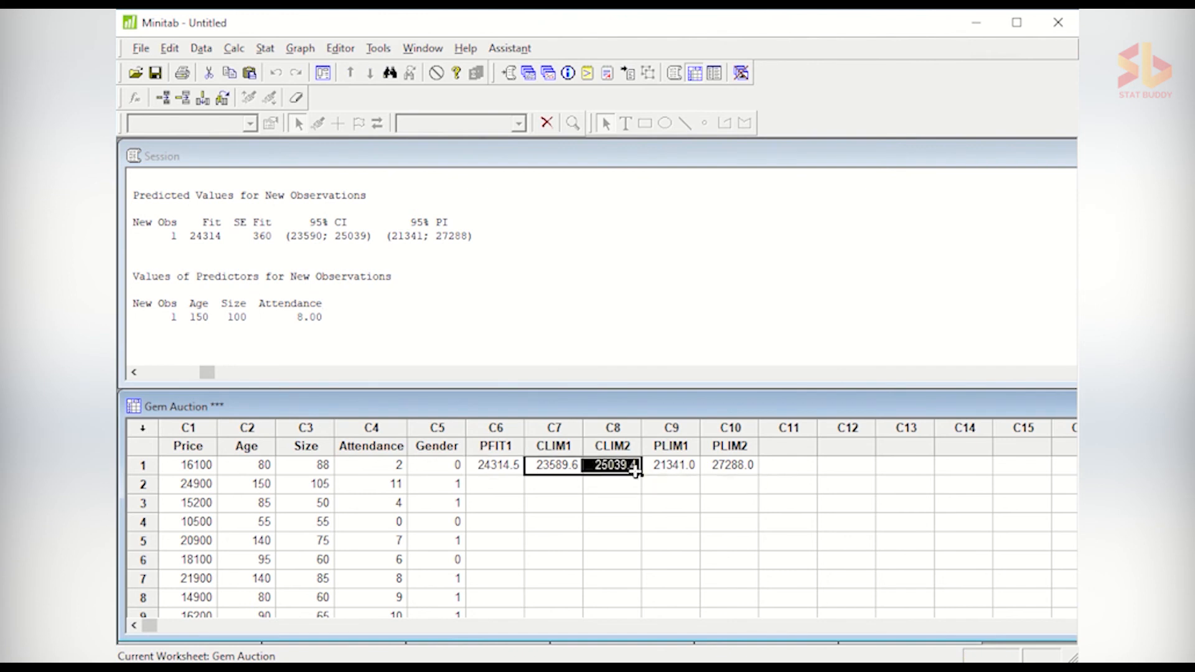
drag(670, 470, 710, 470)
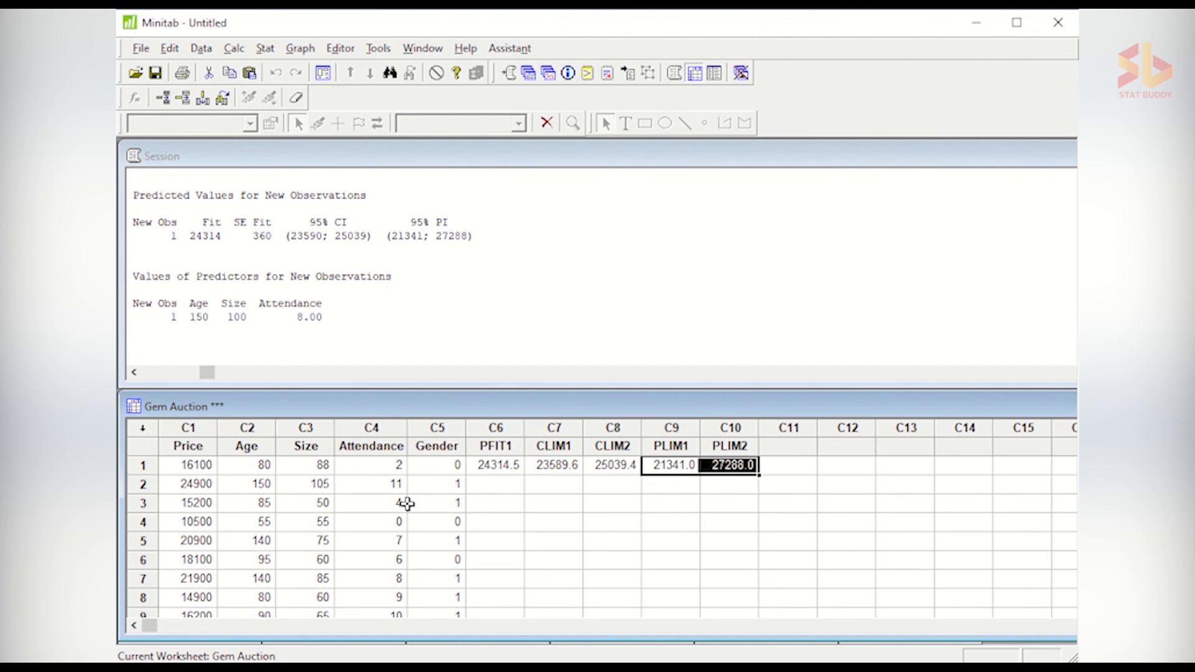
click(553, 484)
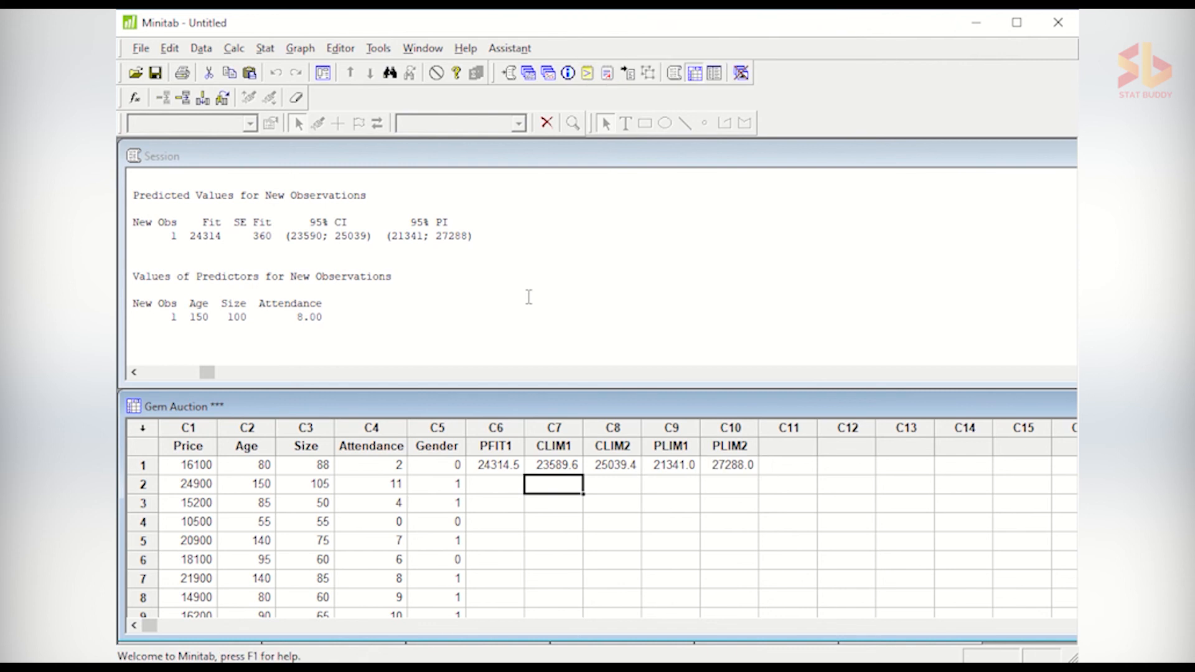
Step: Start a General Regression with Price as the response
click(265, 50)
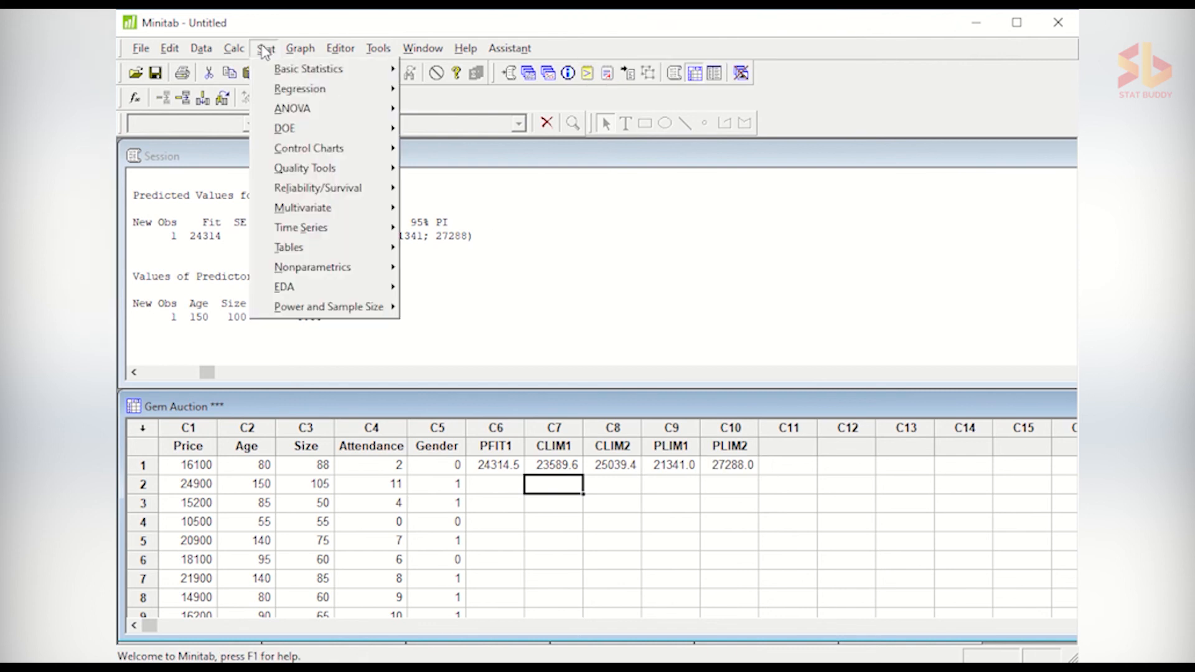
mouse_move(297, 93)
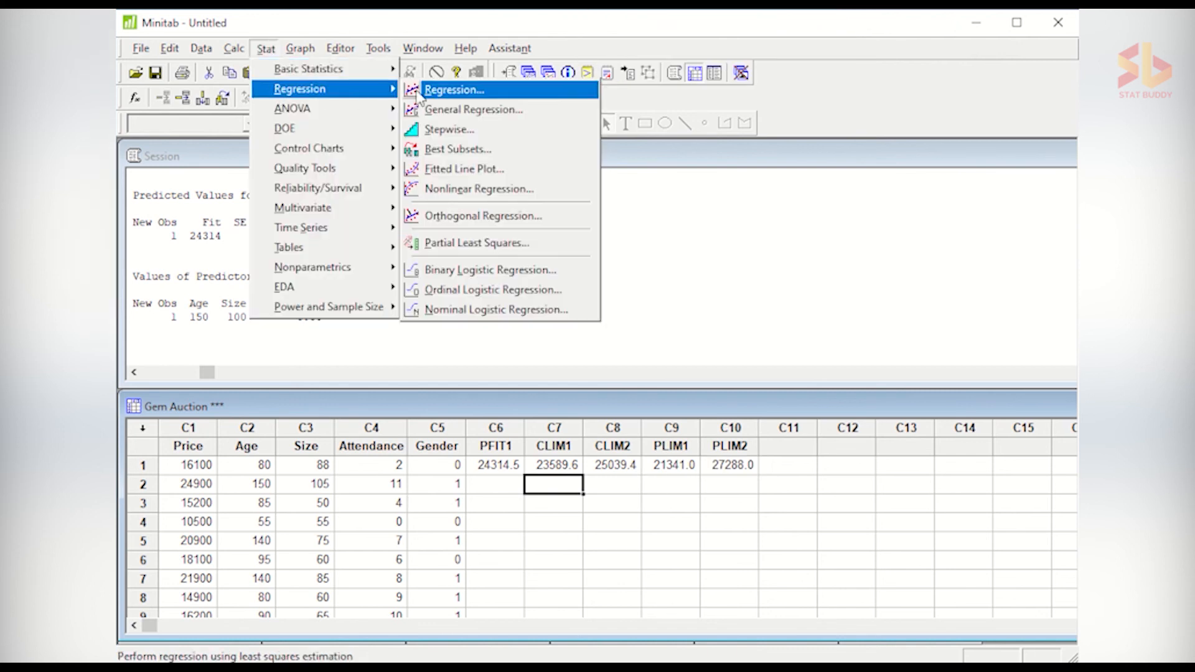
click(534, 112)
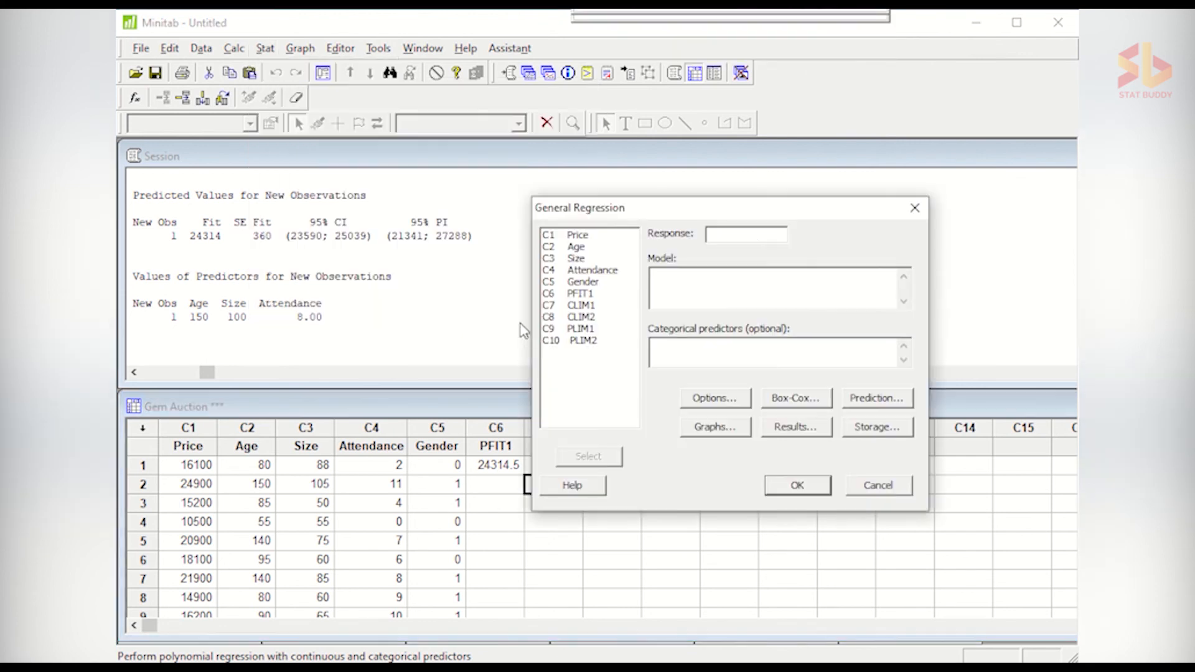
click(731, 234)
double_click(584, 236)
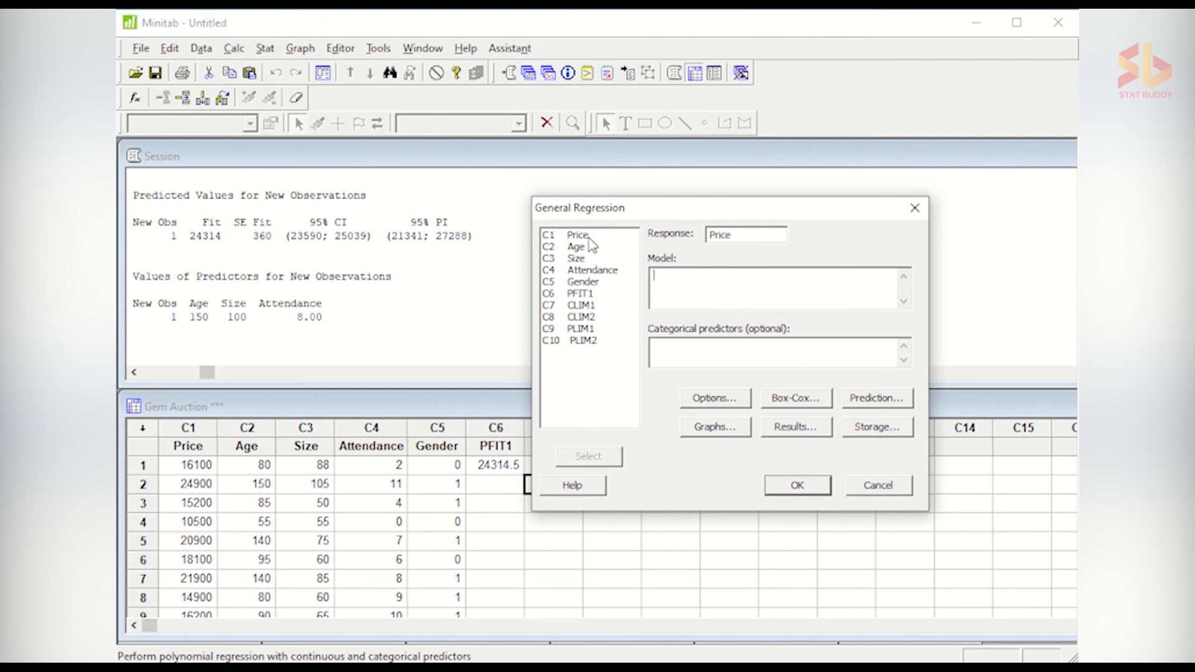
Step: Enter Age, Size, Attendance and the Age*Size interaction as the terms of the regression model
double_click(577, 247)
double_click(576, 258)
double_click(588, 272)
double_click(576, 258)
double_click(577, 248)
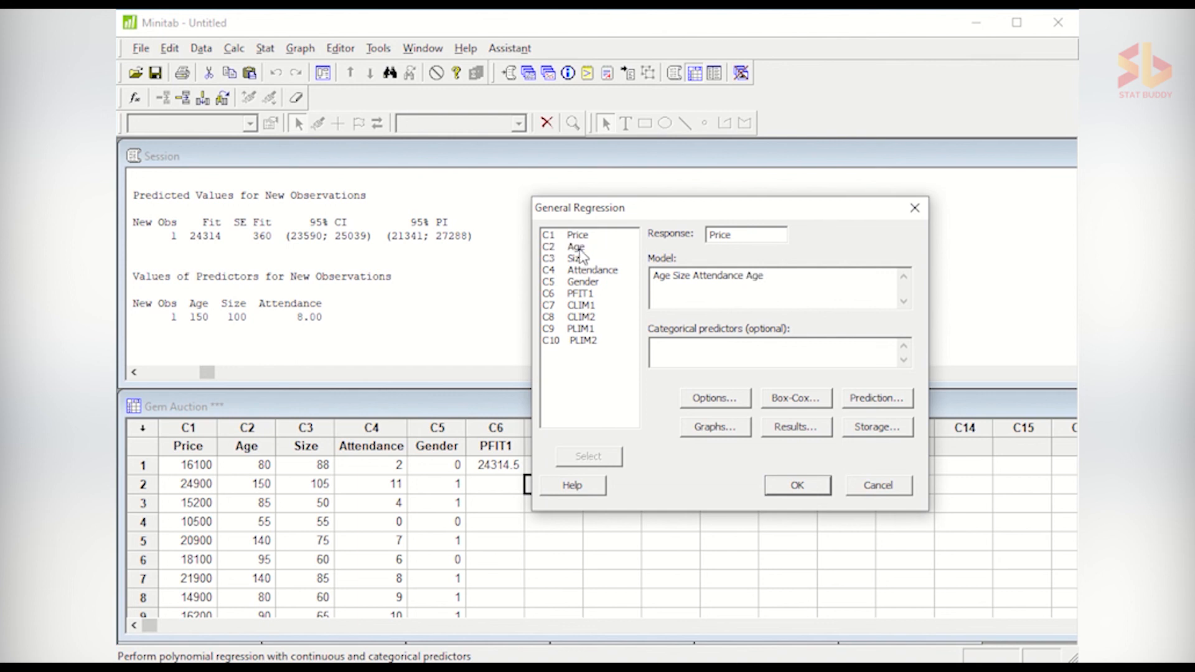
text(*)
double_click(577, 261)
drag(790, 276, 749, 277)
click(801, 278)
Step: Add Gender to the model terms and declare it as a categorical predictor
double_click(601, 285)
click(737, 345)
double_click(591, 282)
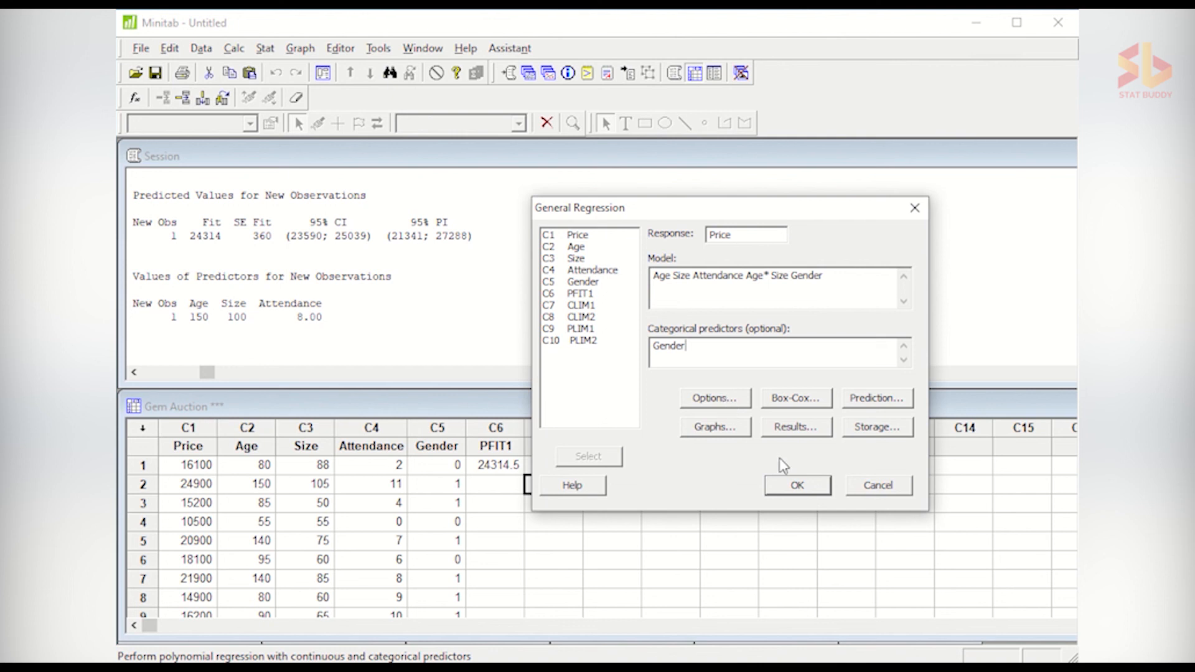
Step: Set the coding for categorical predictors to (1; 0) and enter 1 as the reference level
click(715, 398)
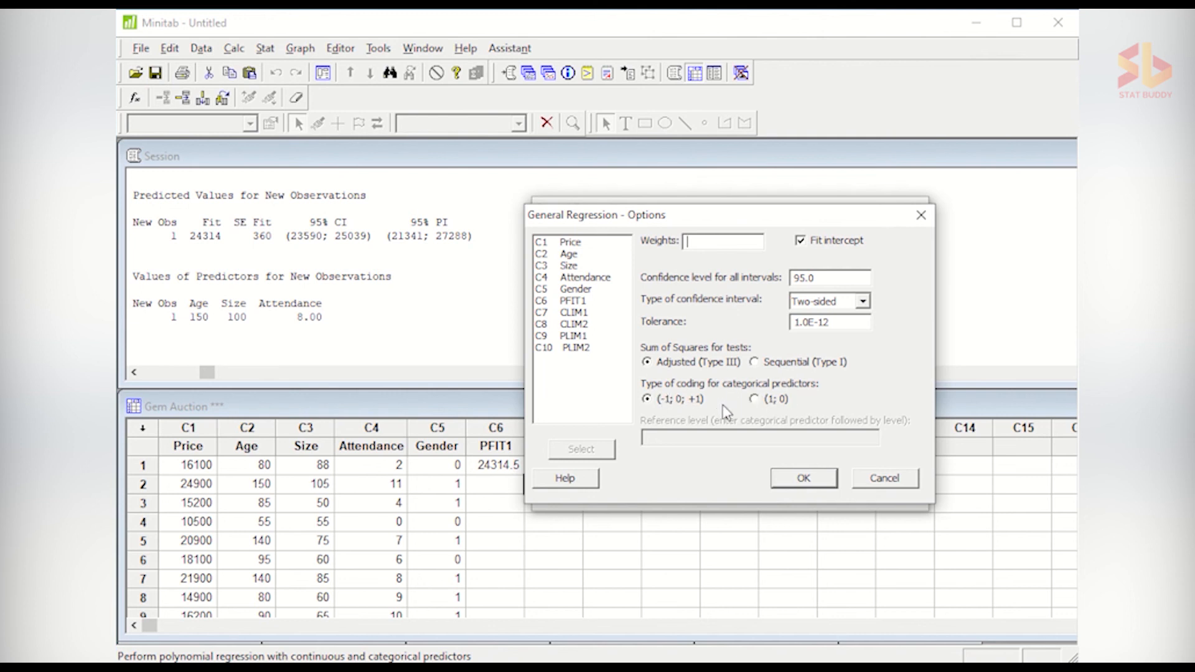
click(754, 401)
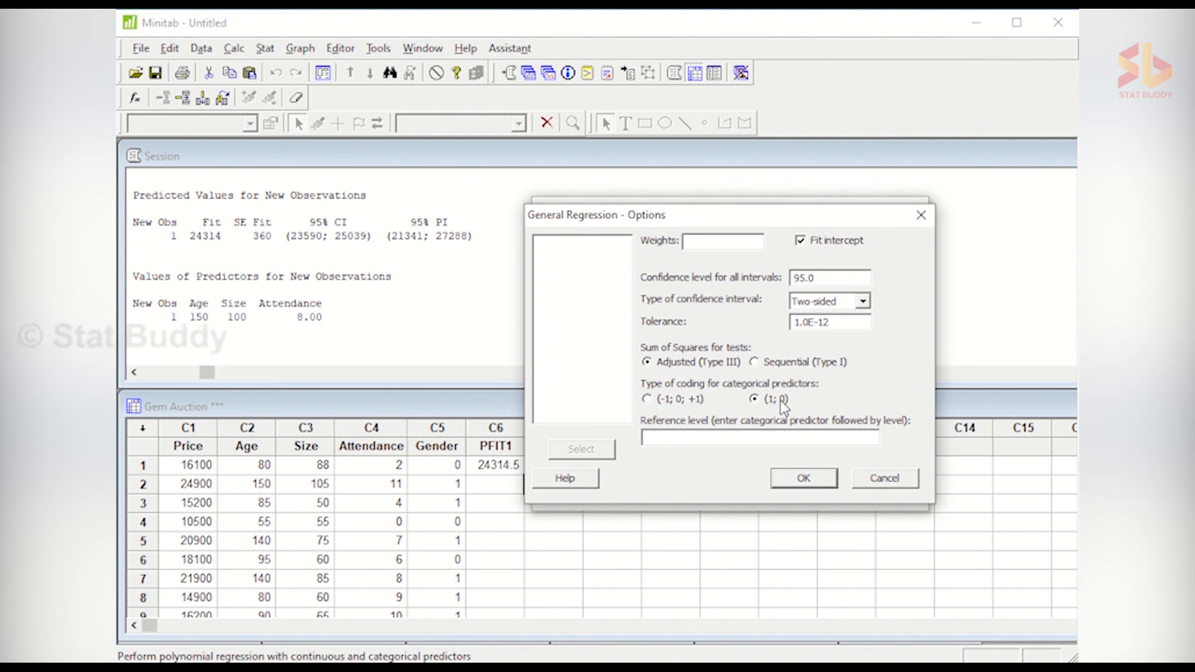
click(714, 436)
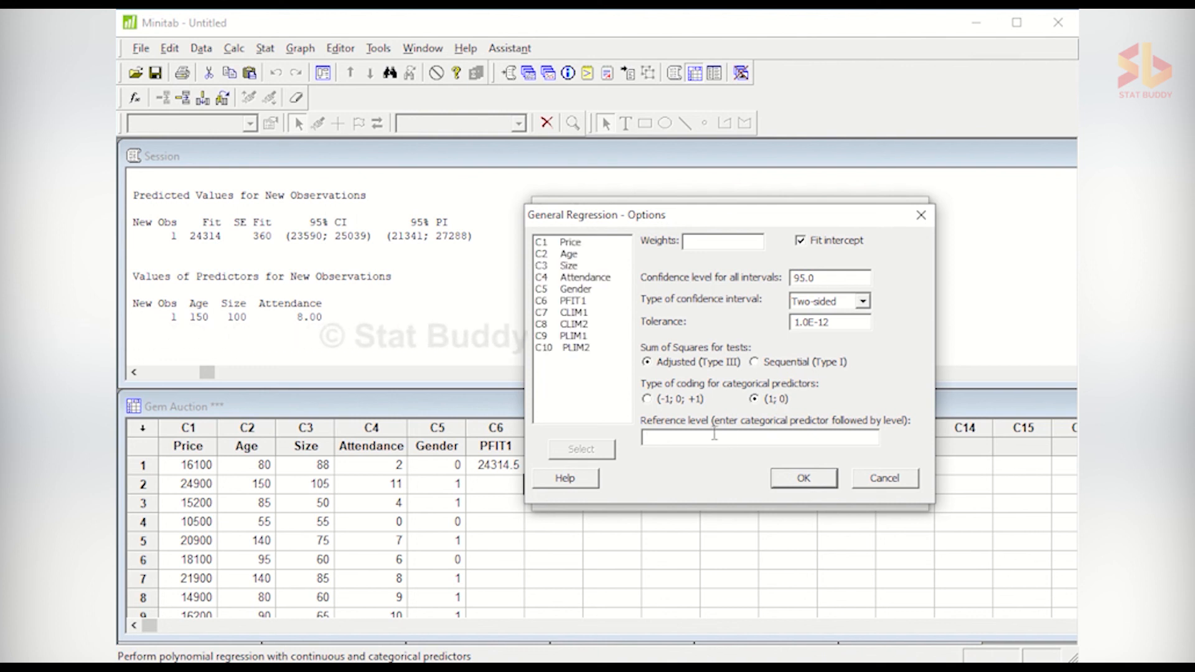
text(1)
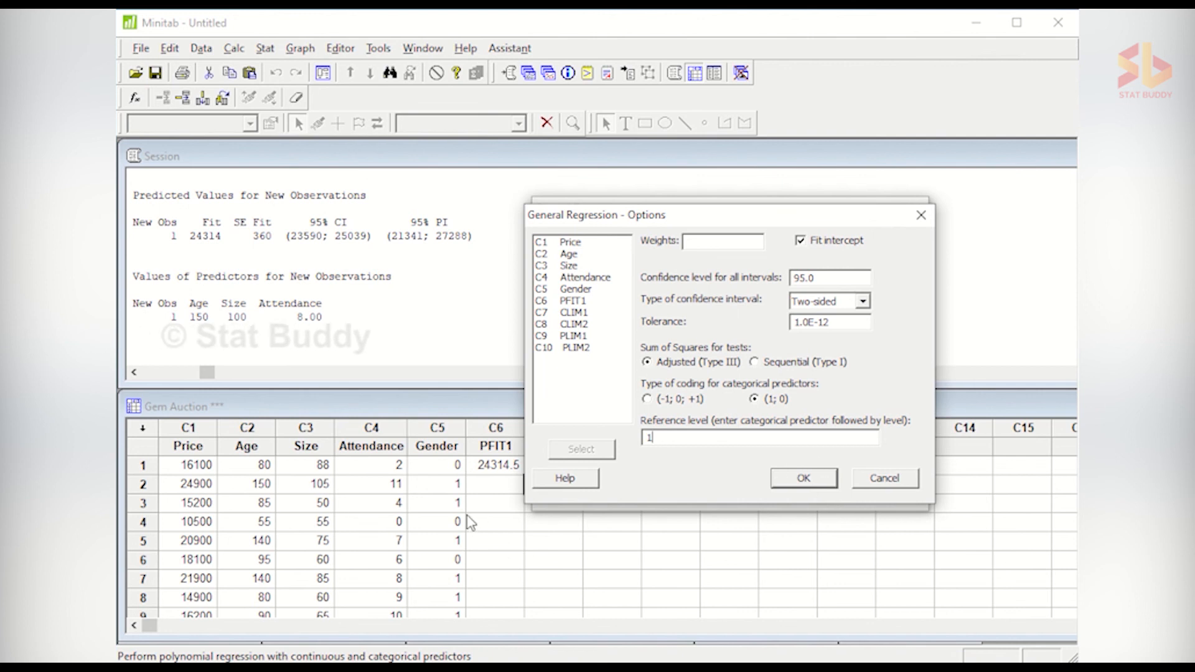
click(803, 478)
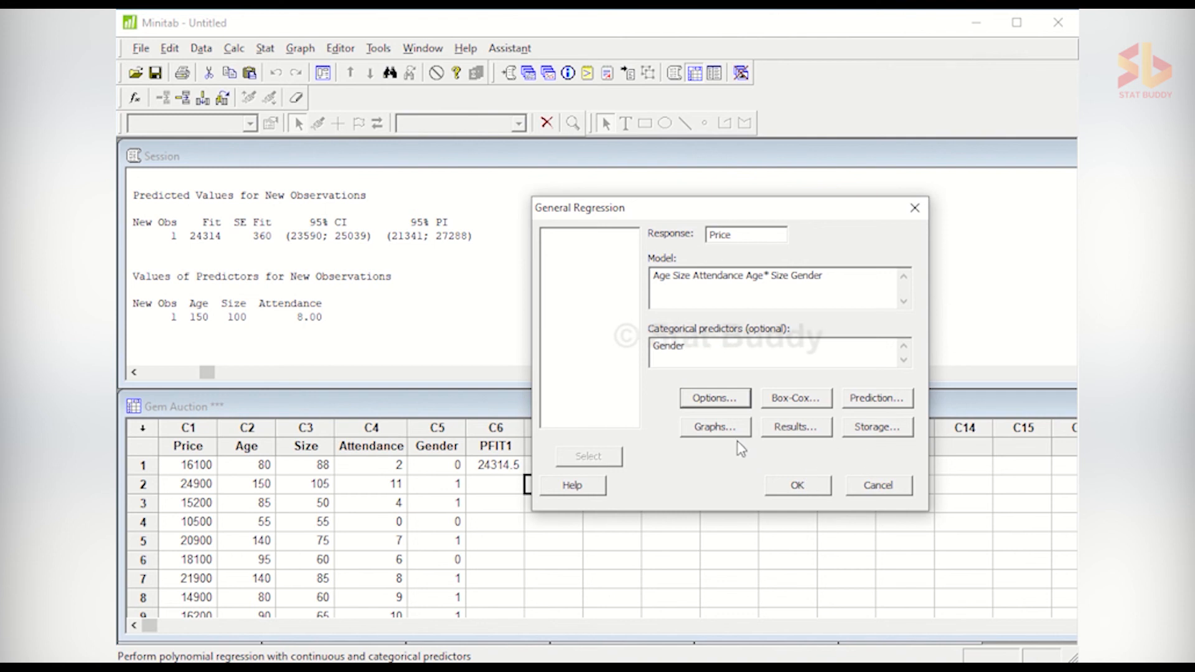
Step: Request the four-in-one residual plots with regular residuals for the general regression
click(714, 427)
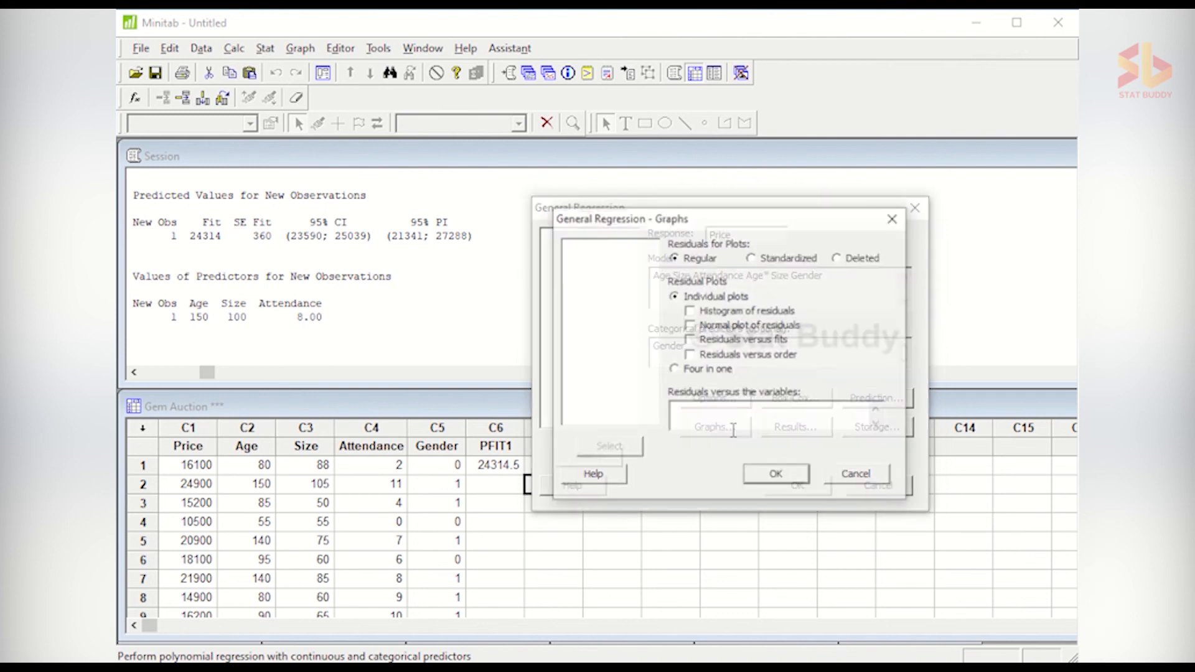
click(703, 370)
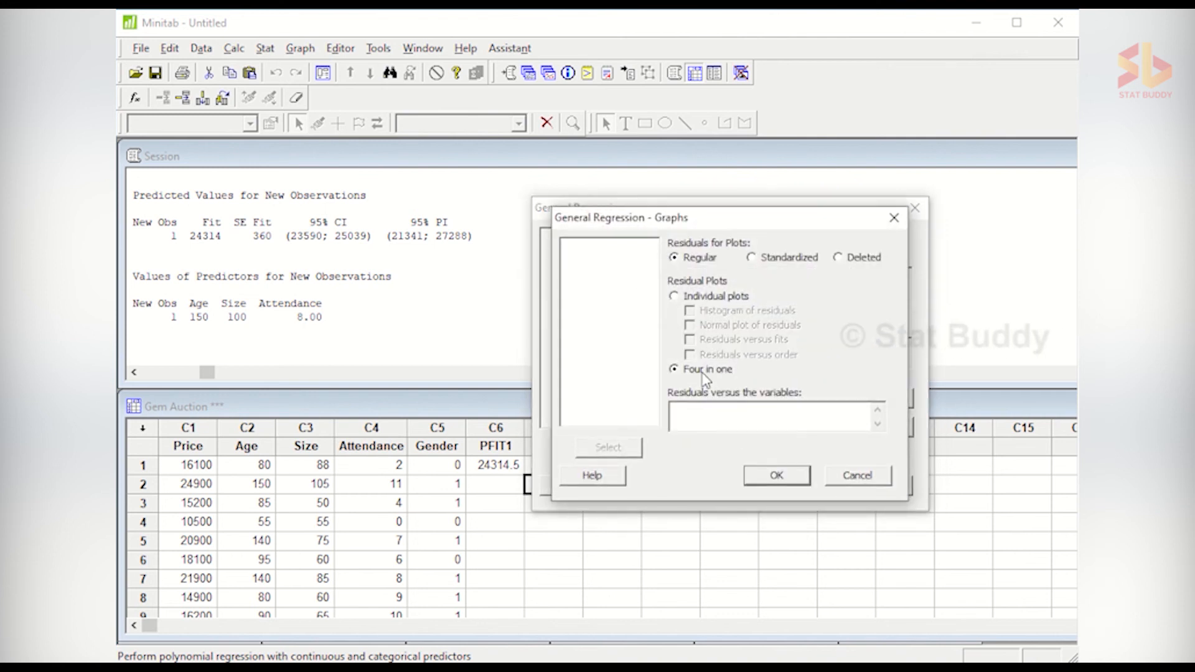
click(768, 476)
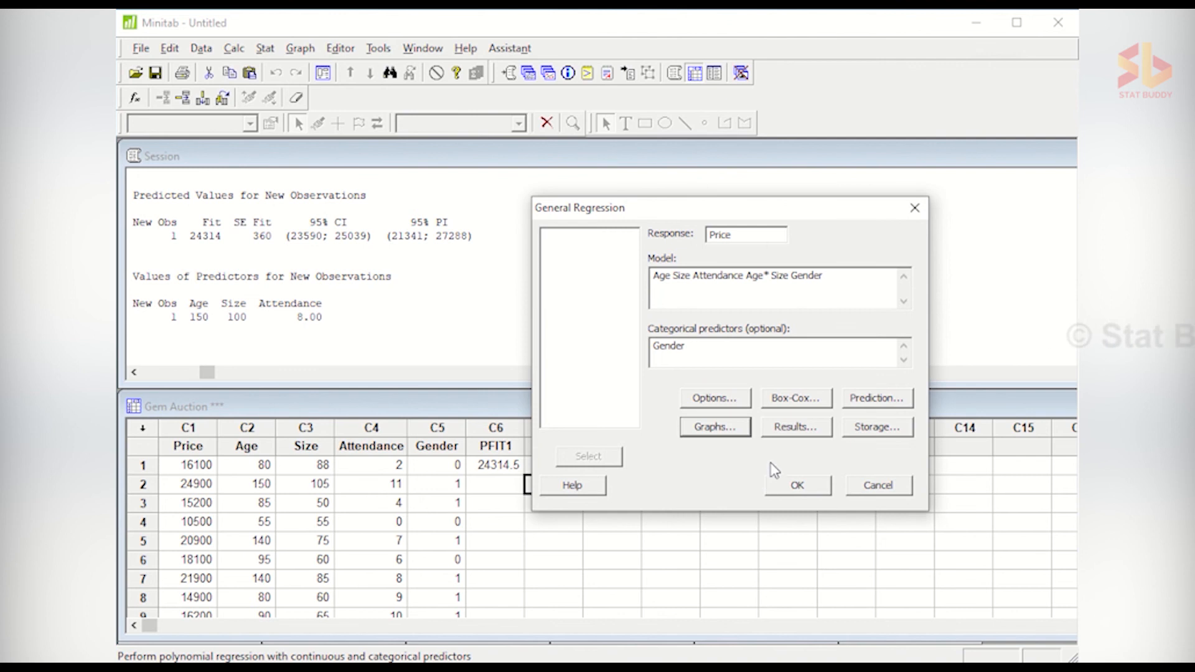
Step: Enter a new observation for prediction with continuous predictors 150 100 8 and categorical predictor 1
click(847, 403)
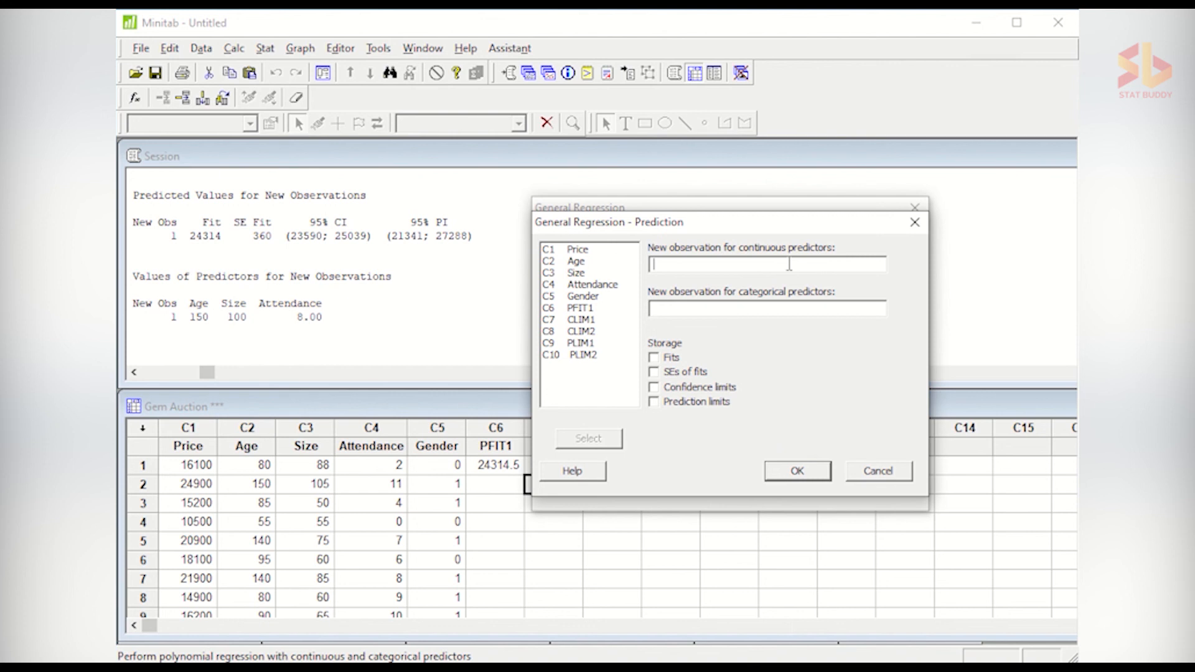
text(15)
text(0 1)
text(1)
drag(673, 265, 655, 266)
double_click(683, 265)
drag(699, 268, 694, 269)
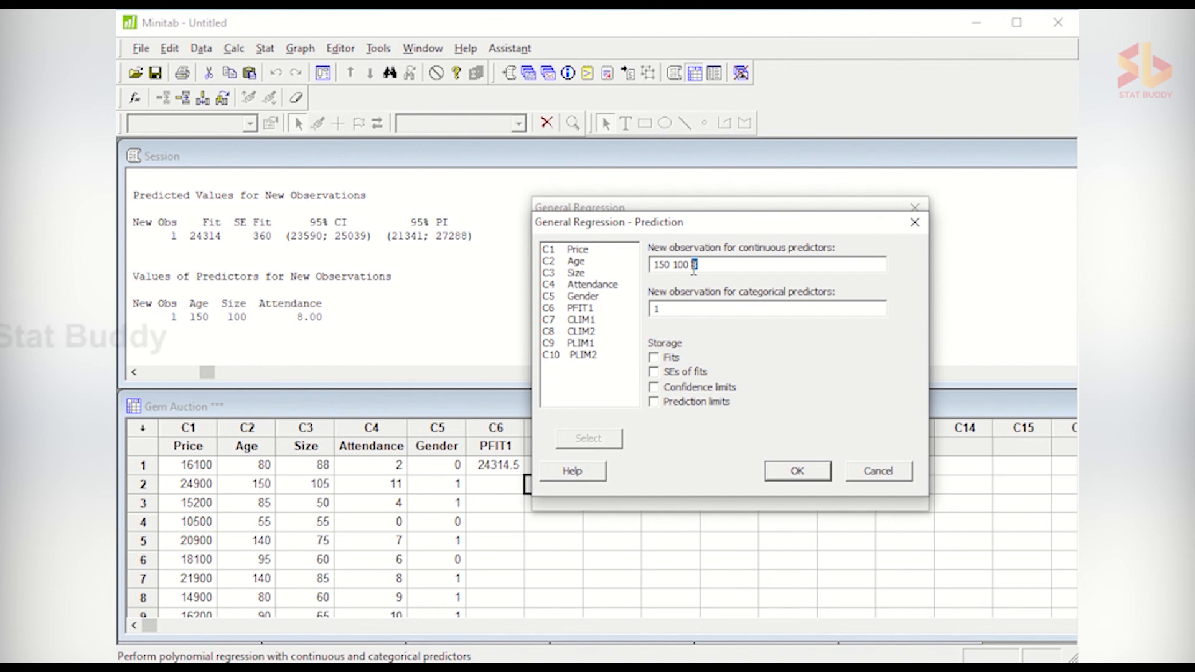
click(716, 264)
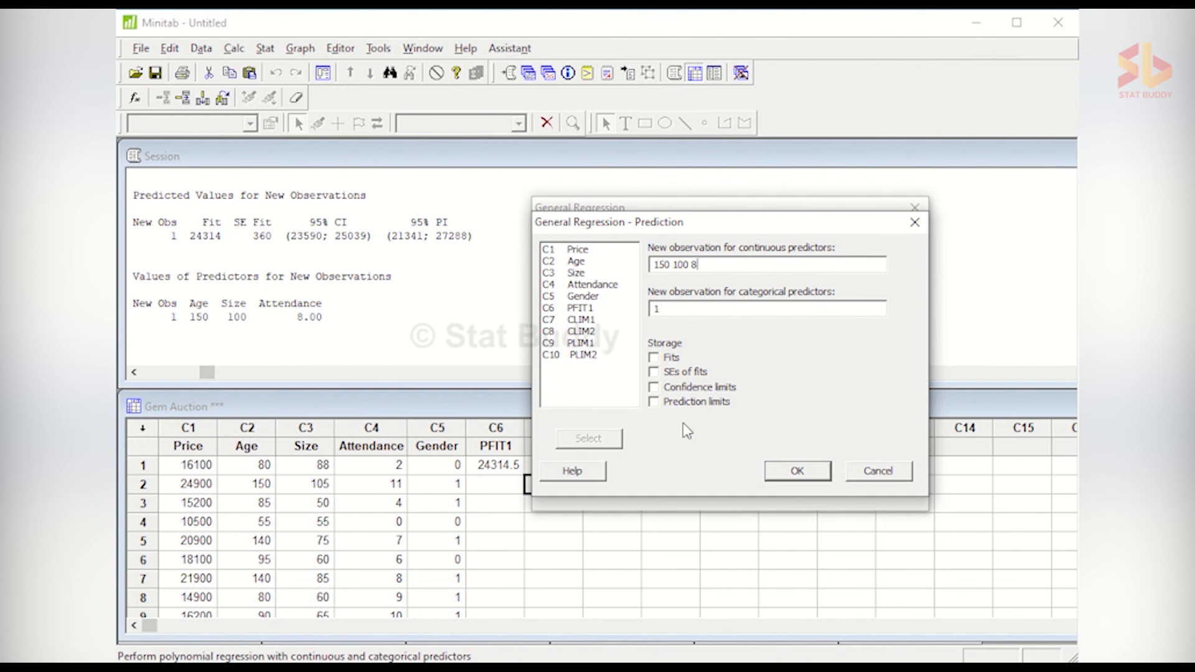
Step: Store the prediction's fits, confidence limits and prediction limits, and try to run the general regression
click(654, 386)
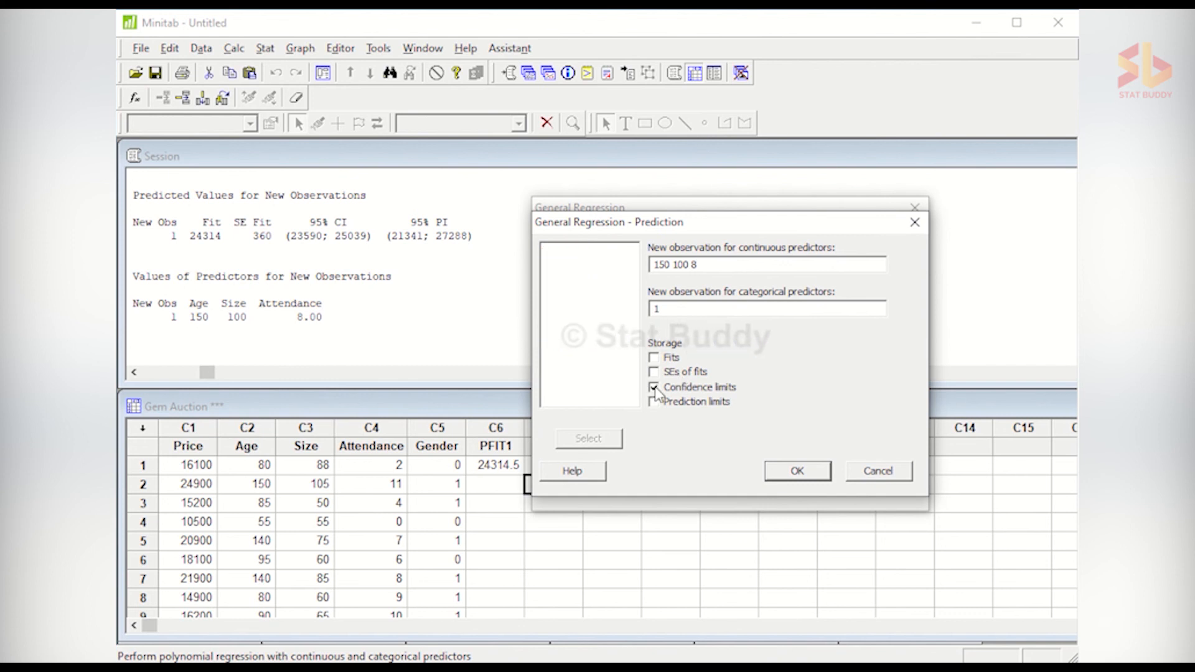
click(654, 401)
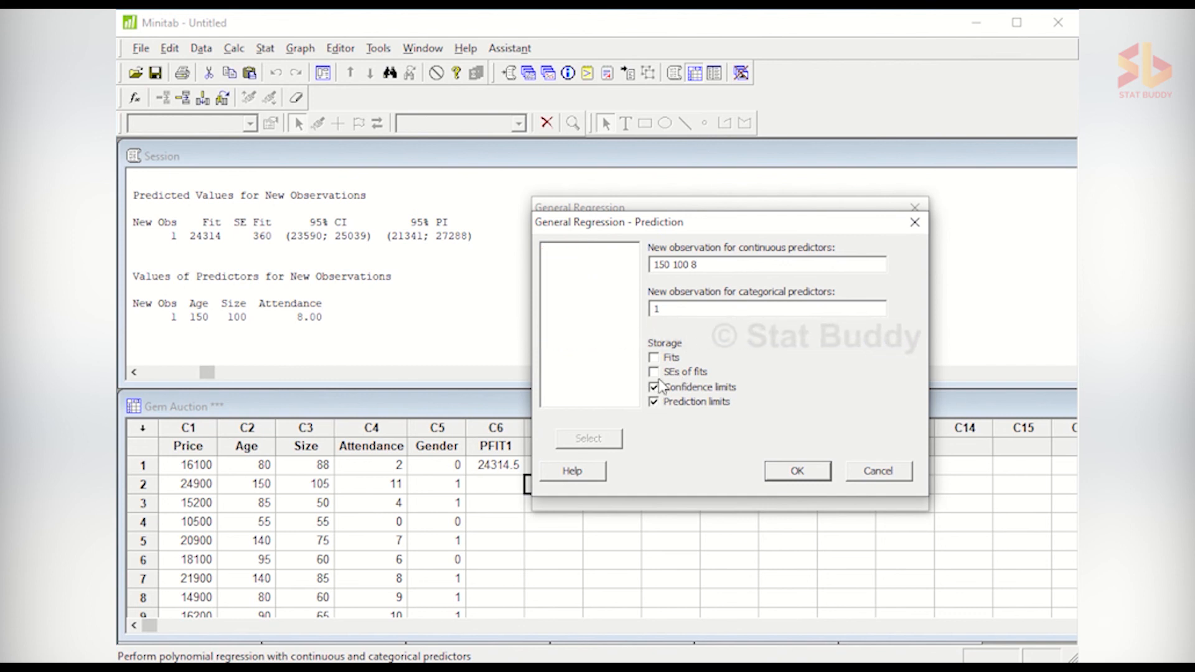
click(654, 357)
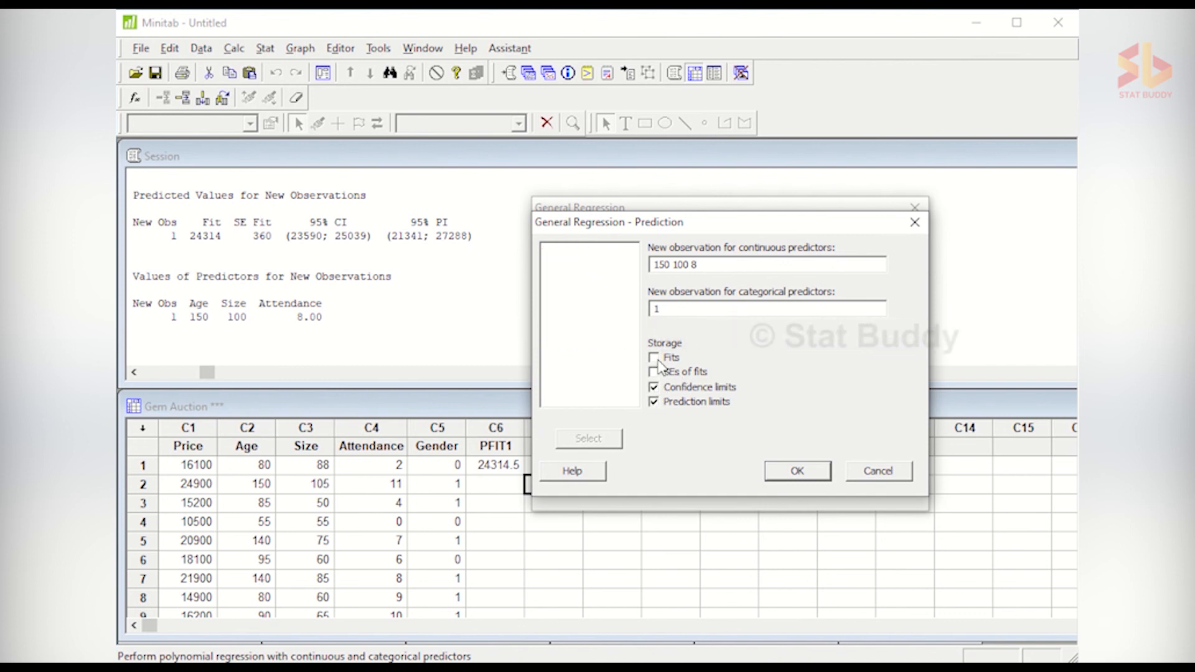
click(801, 481)
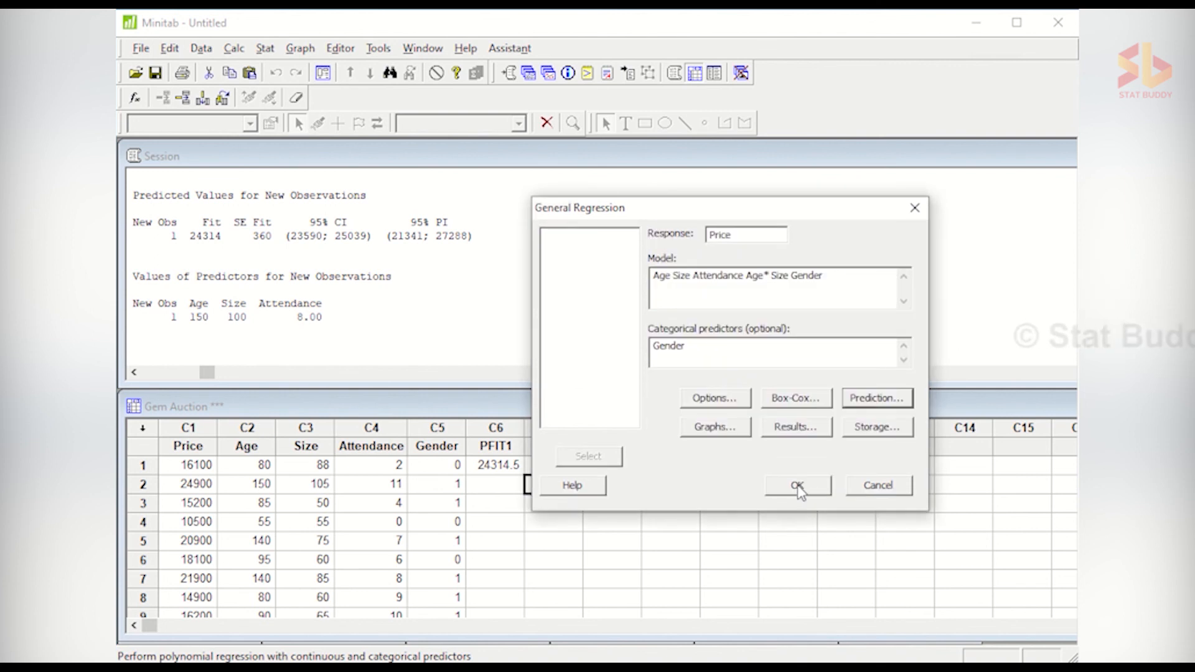
click(797, 486)
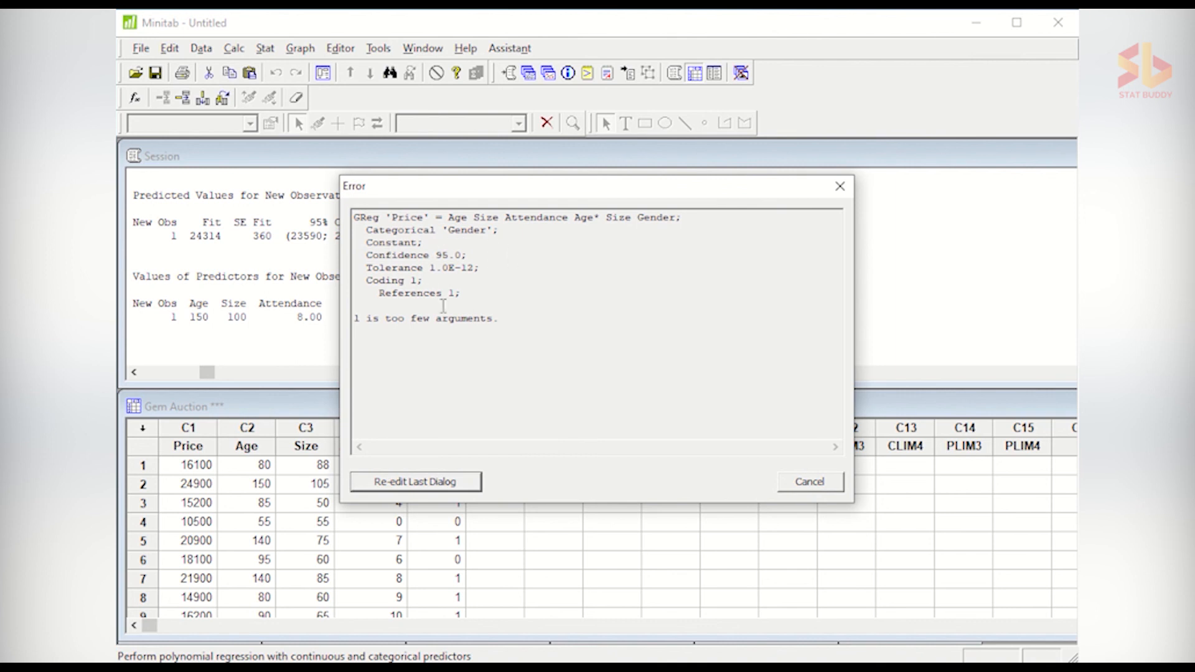
Step: Reopen the General Regression settings, leave the reference level blank with (1; 0) coding, and fit the model
click(460, 484)
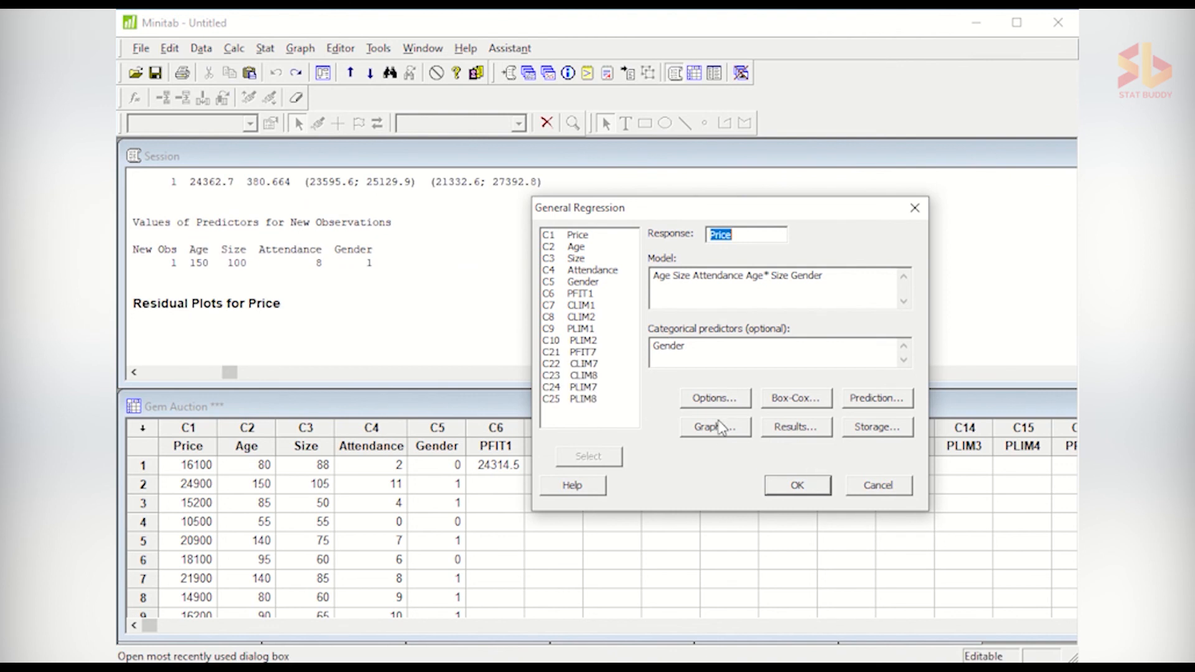
click(881, 402)
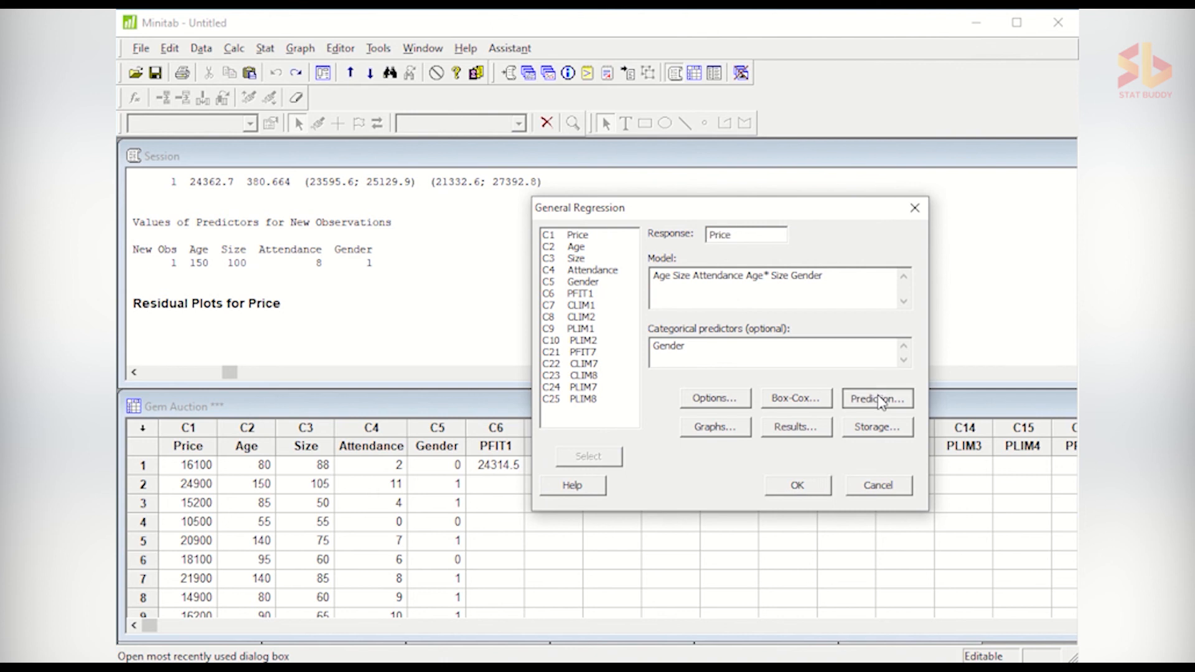
click(820, 475)
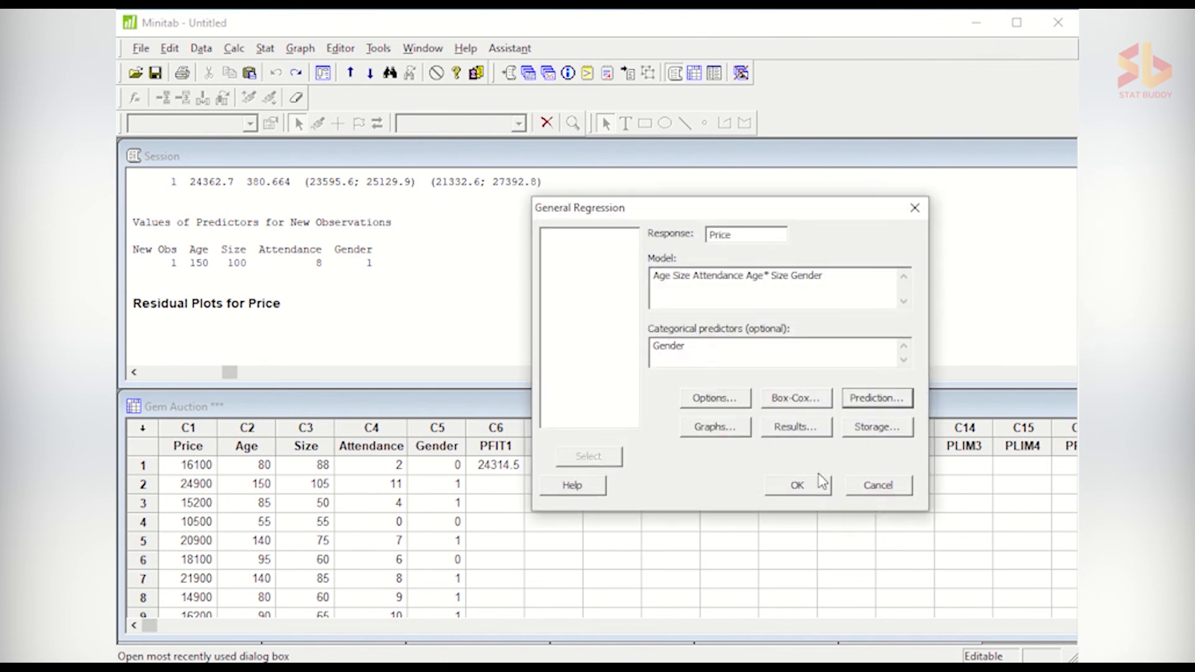
click(733, 403)
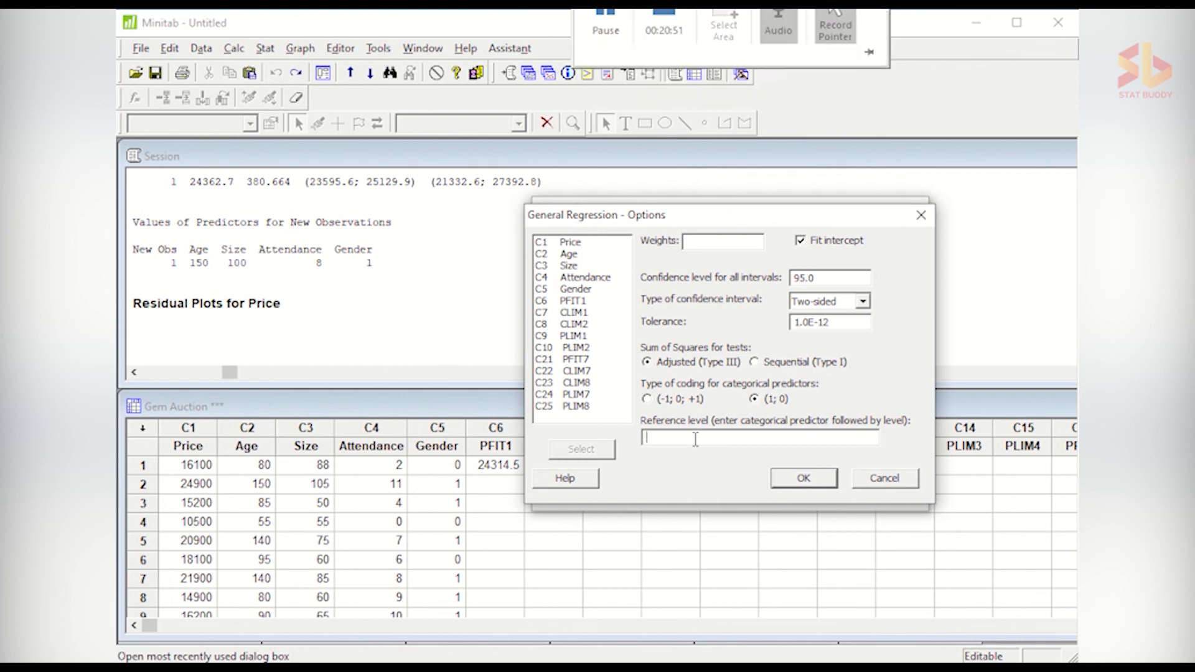
click(812, 478)
click(797, 482)
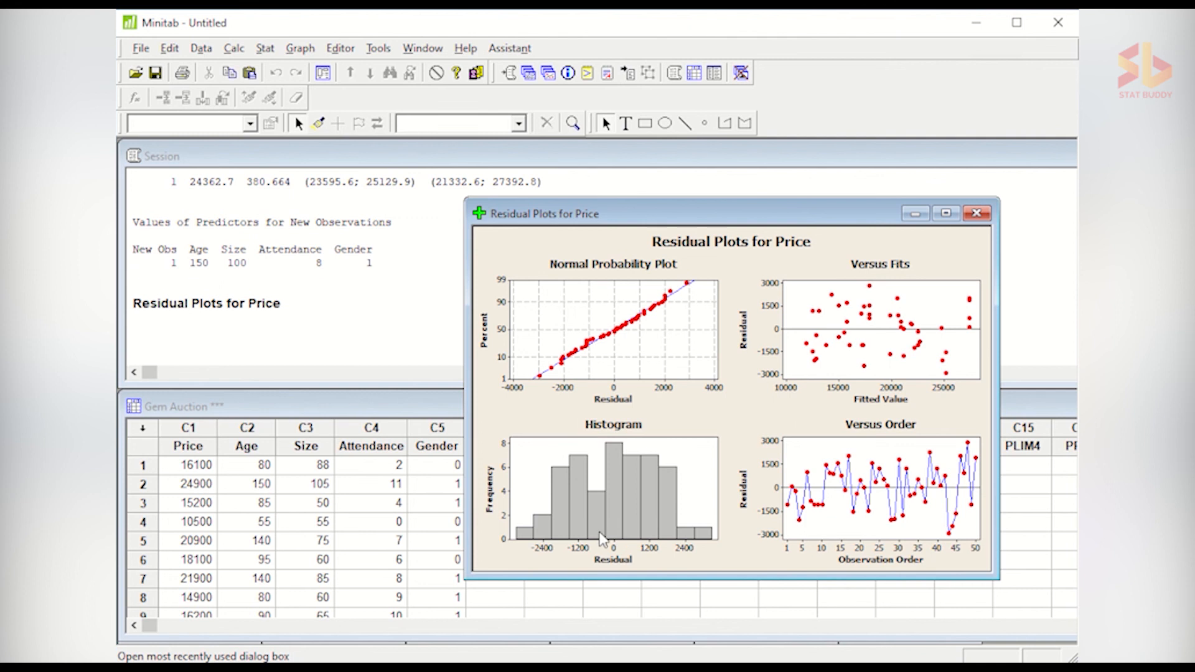
Step: Examine the residual plots for Price, minimize their window, and find the Analysis of Variance table in the session output
mouse_move(585, 536)
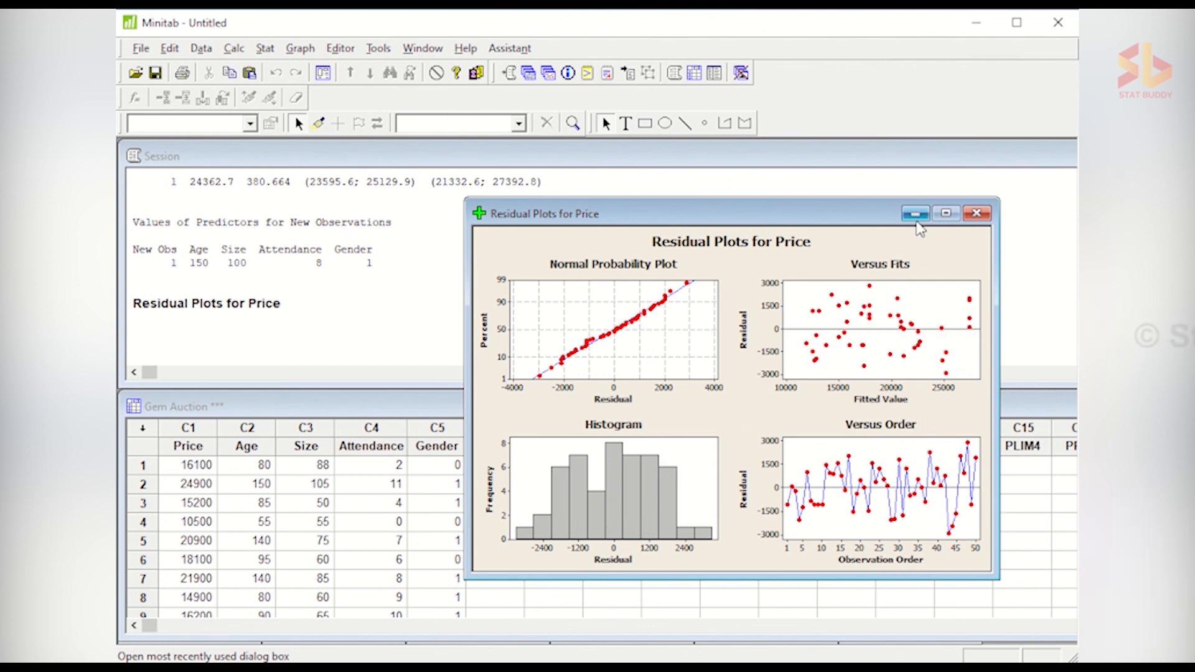
click(914, 213)
scroll(407, 317, up, 15)
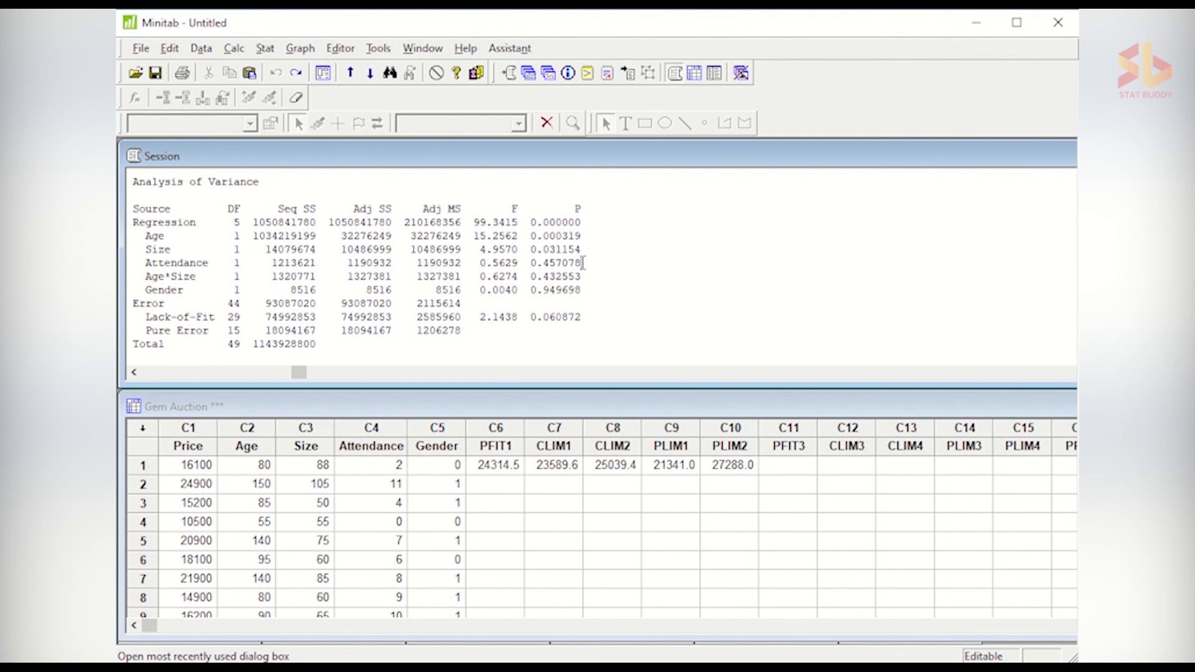
Step: Examine the Analysis of Variance P-values for the overall regression, Age, Size, Attendance, Age*Size and Gender
drag(581, 262, 493, 235)
drag(588, 277, 520, 276)
drag(591, 292, 536, 289)
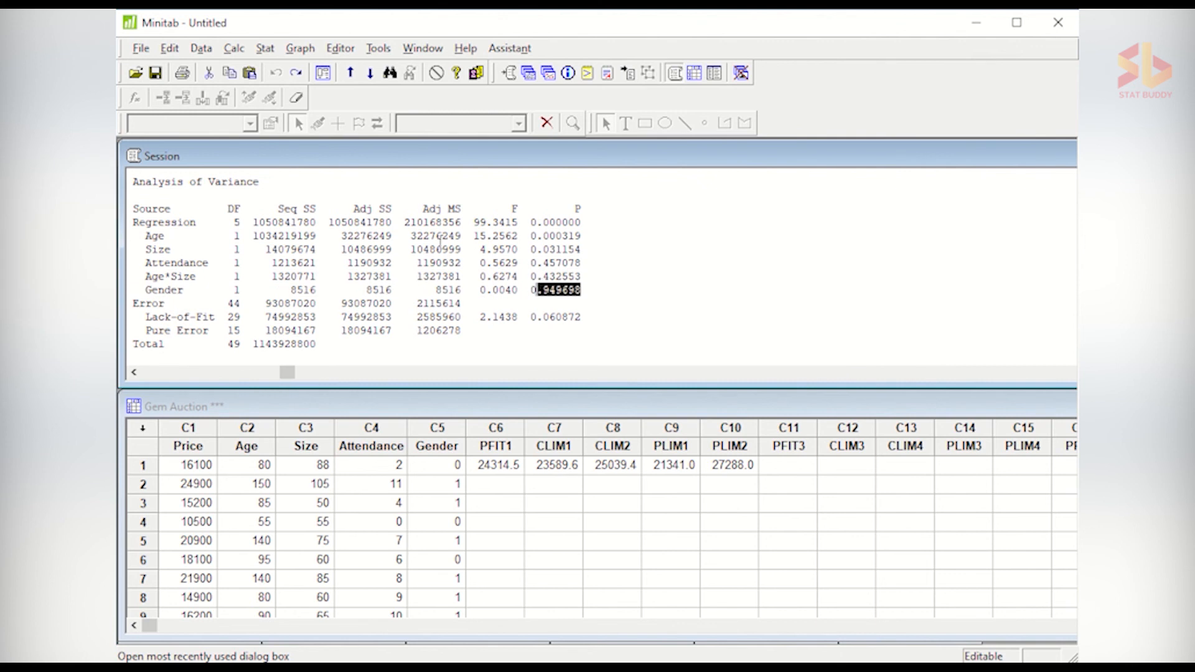
drag(584, 222, 521, 222)
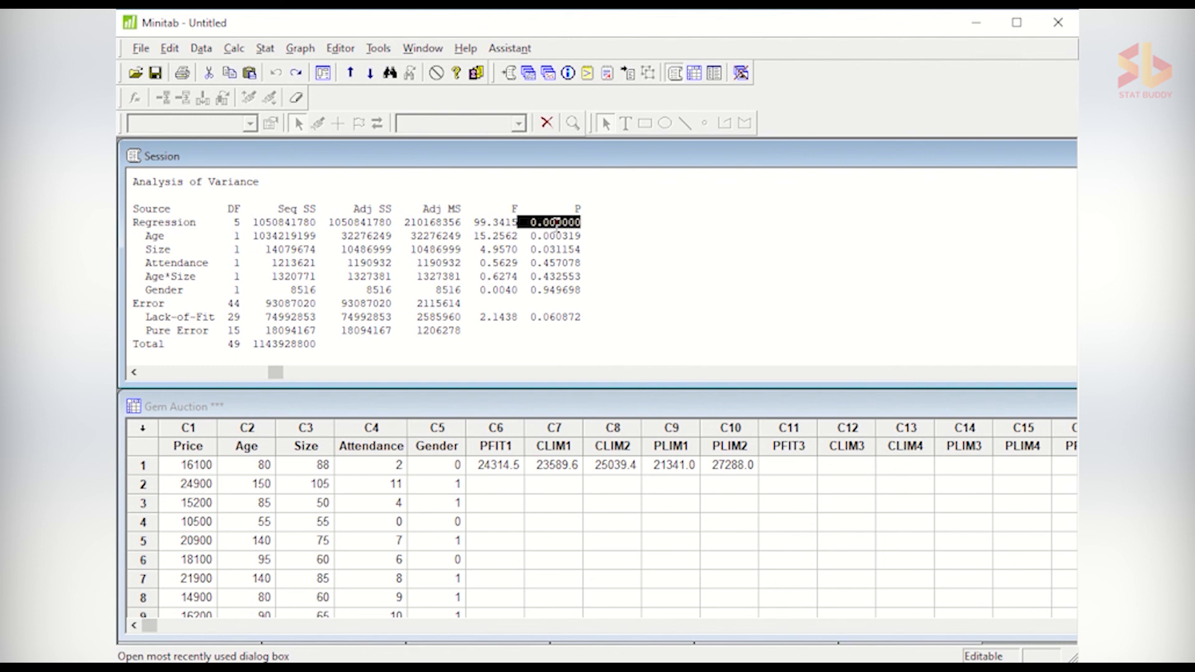
click(583, 223)
drag(583, 223, 530, 223)
click(587, 250)
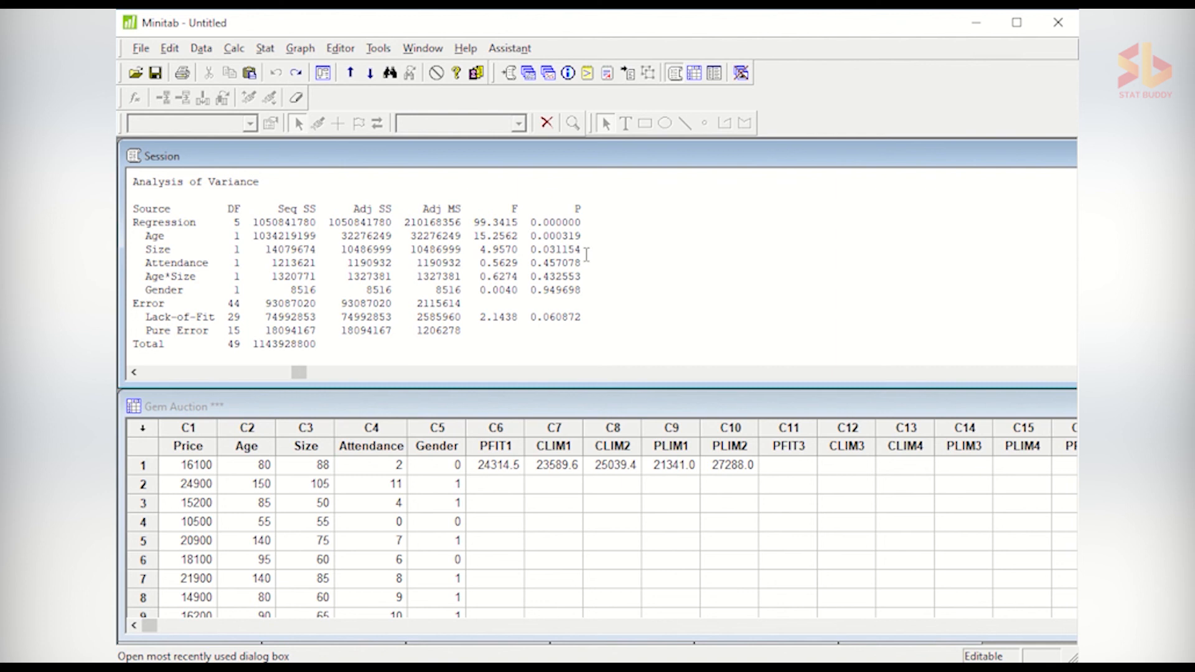
Step: Check the P-values of the Age*Size interaction and the Lack-of-Fit test in the Analysis of Variance table
click(588, 272)
double_click(579, 276)
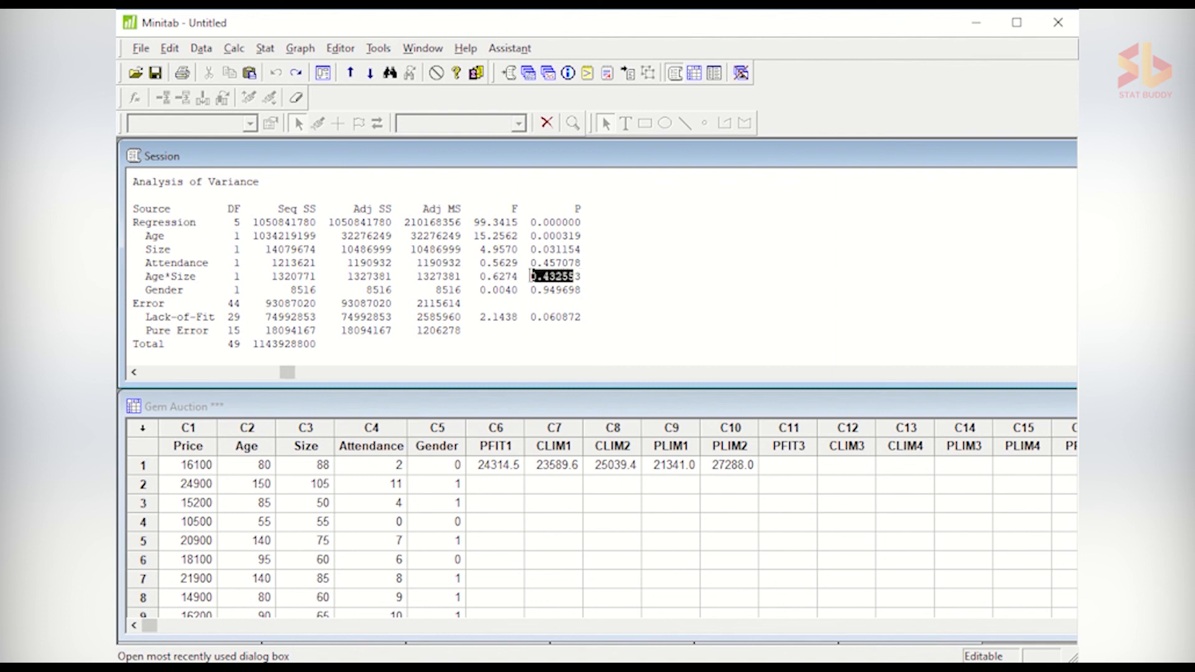
click(582, 276)
drag(581, 276, 534, 278)
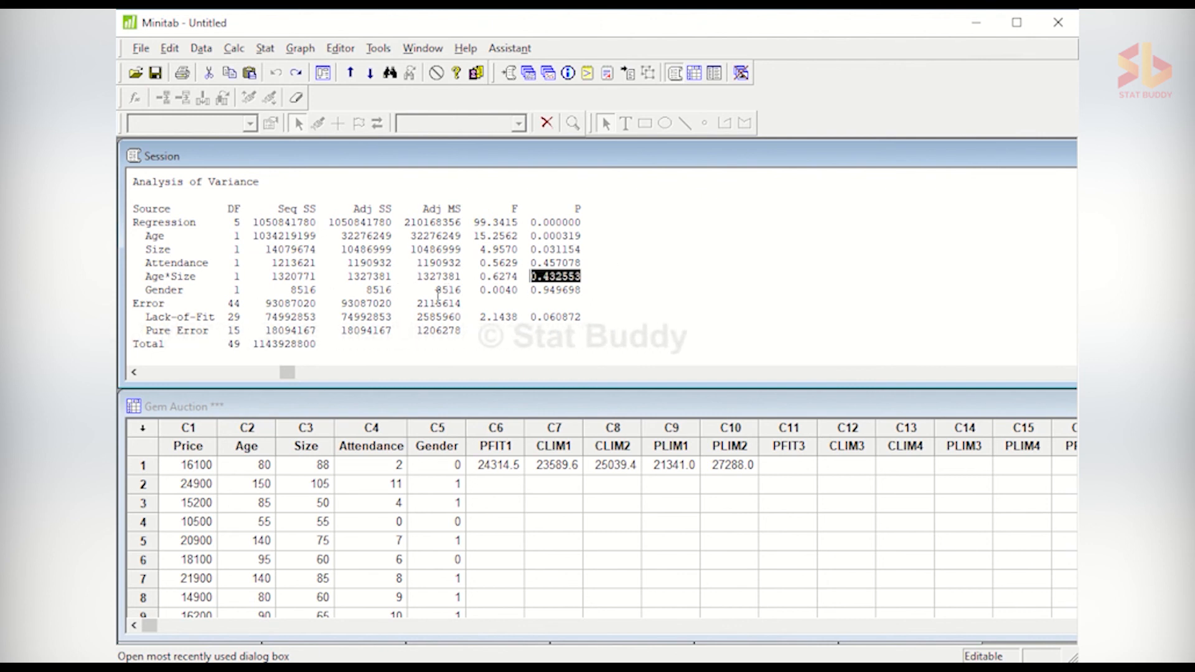
drag(586, 320, 533, 319)
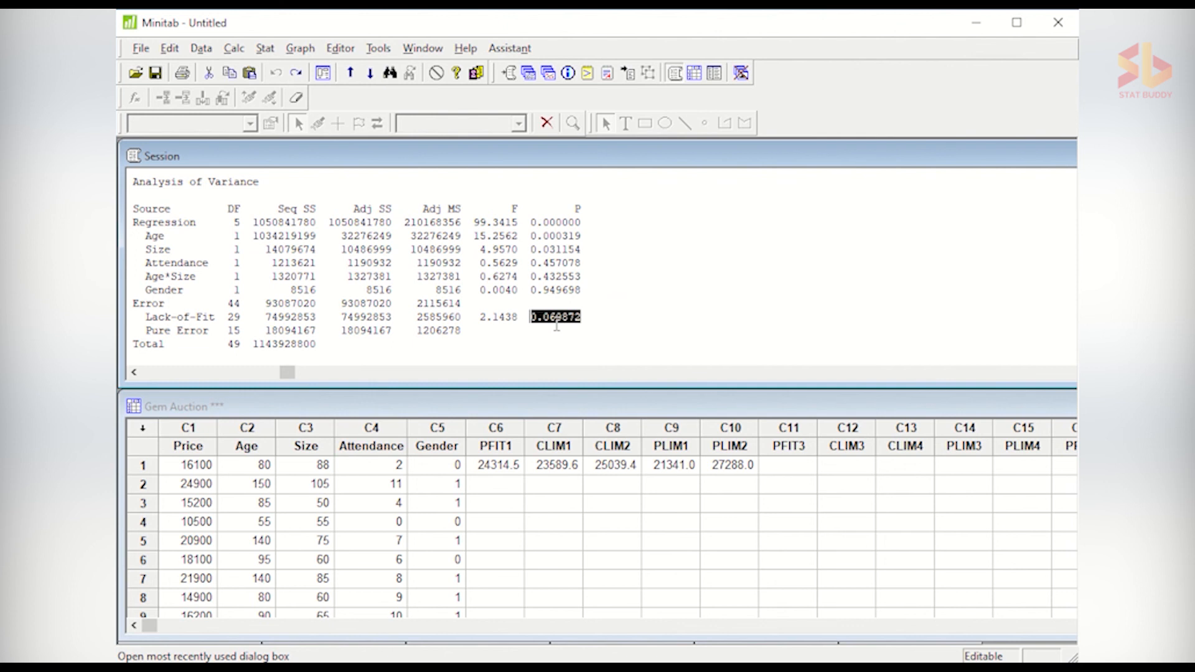
scroll(556, 325, down, 1)
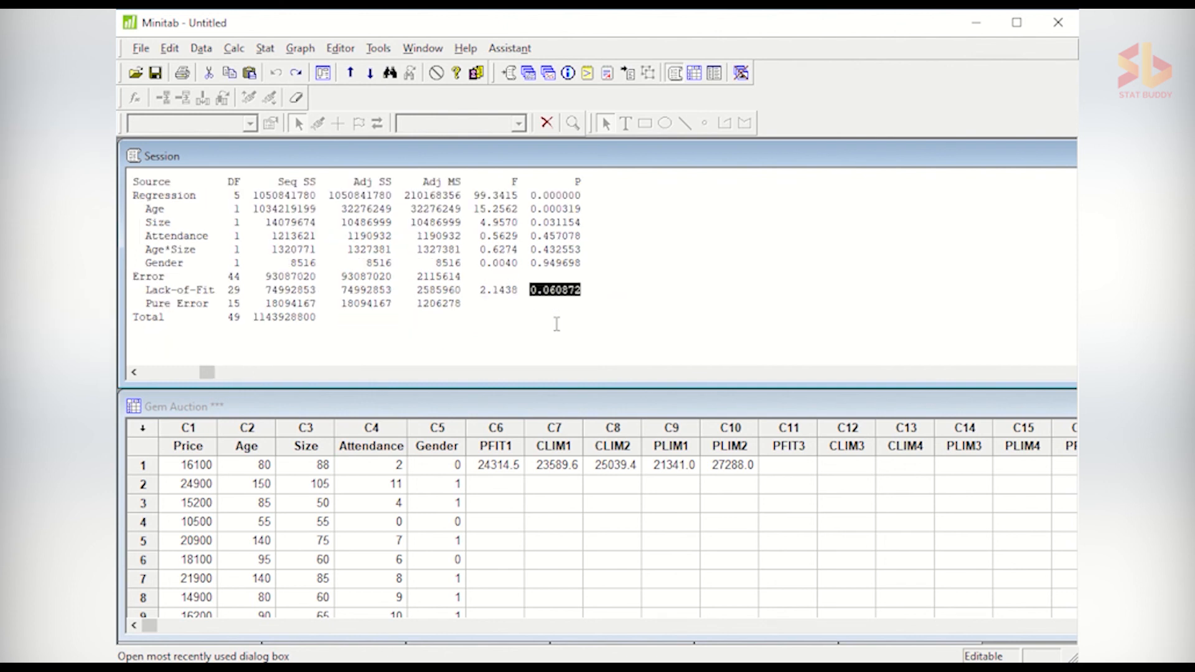
Step: Find the Summary of Model in the session output and highlight the adjusted R-squared
scroll(556, 323, up, 6)
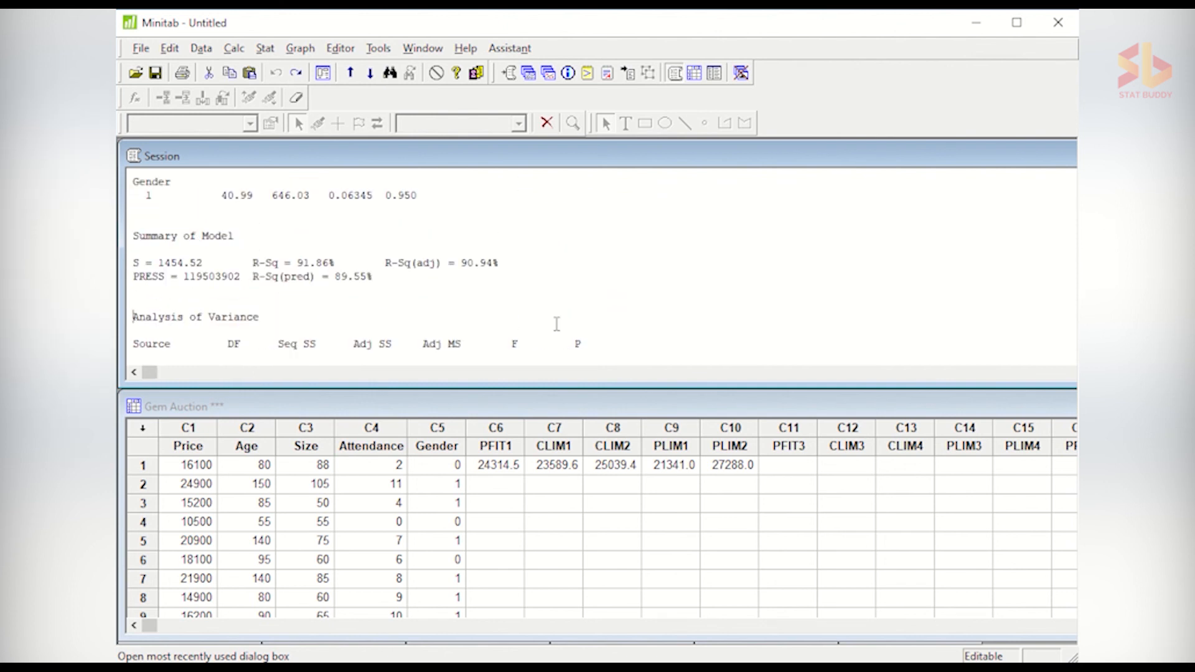
scroll(556, 324, up, 3)
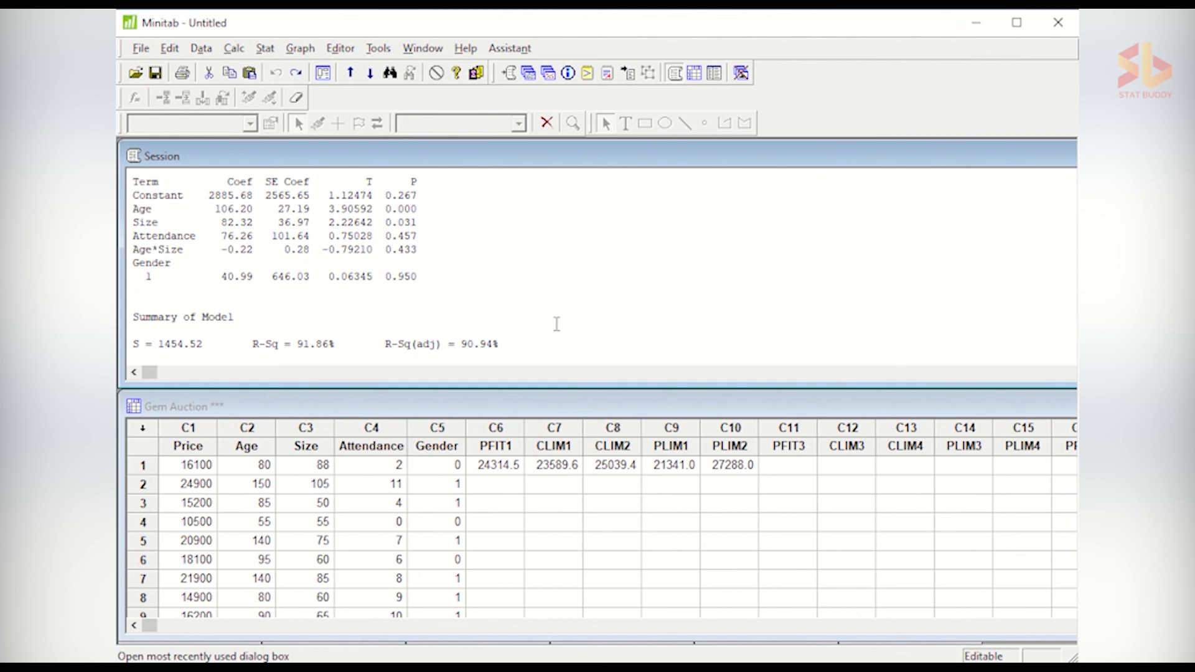
click(507, 344)
drag(507, 344, 445, 346)
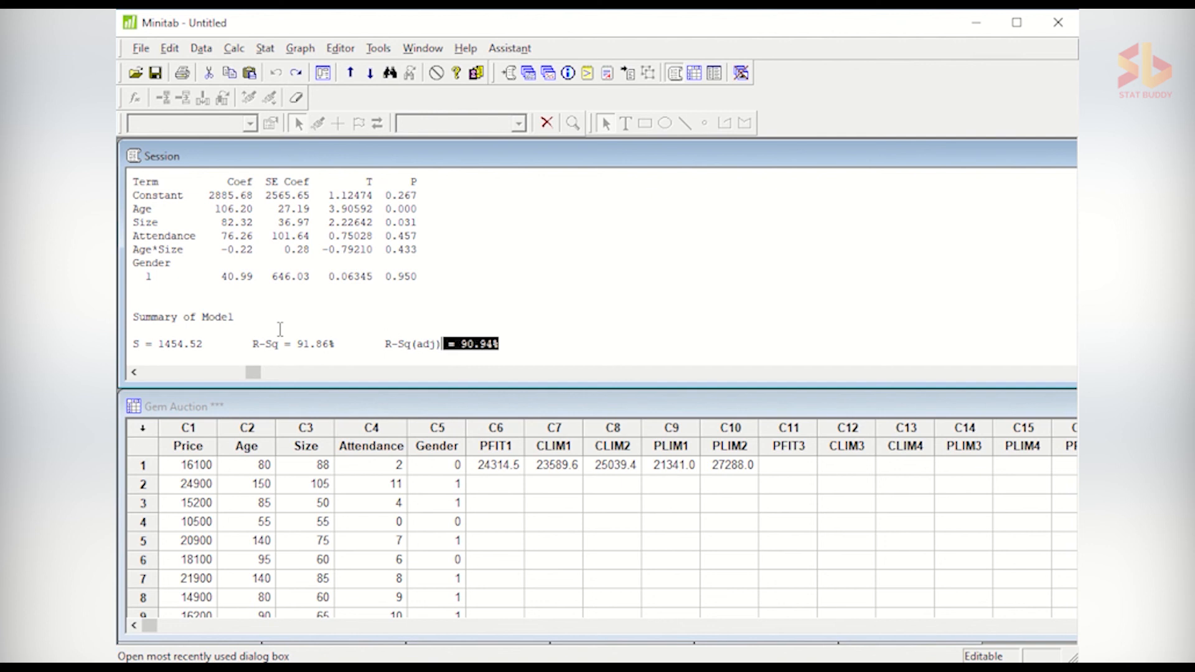
Step: Examine the P-values of the Constant, Age and Size terms in the Coefficients table
key(Up)
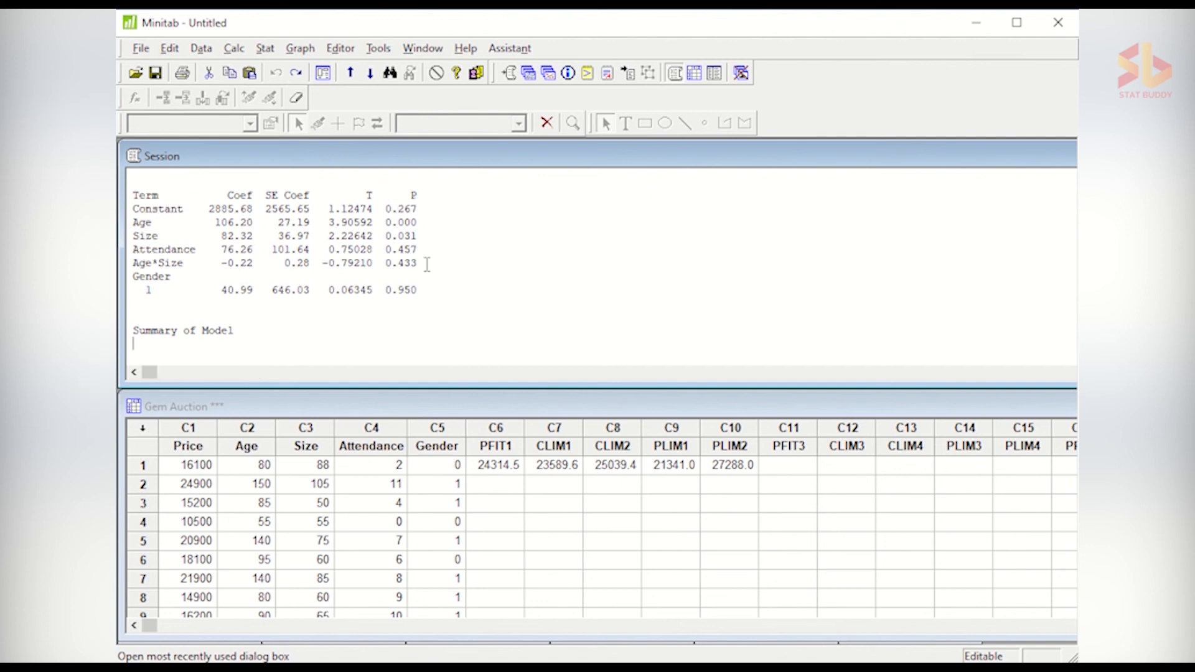
scroll(427, 264, up, 3)
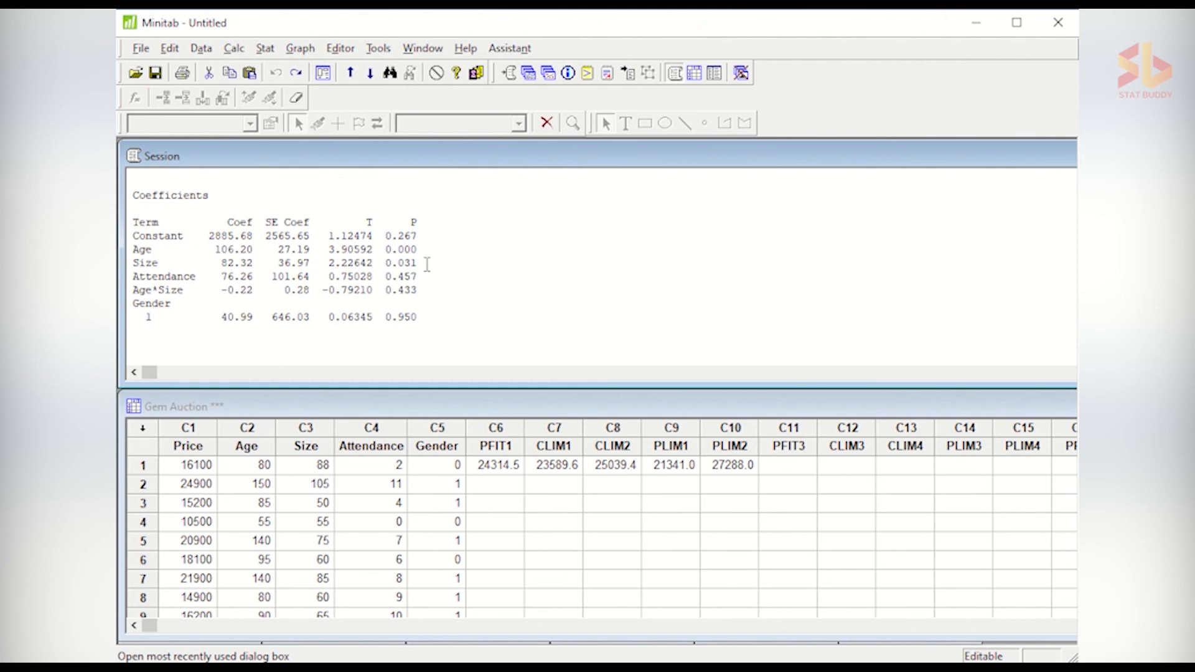
scroll(427, 265, down, 3)
scroll(427, 264, up, 4)
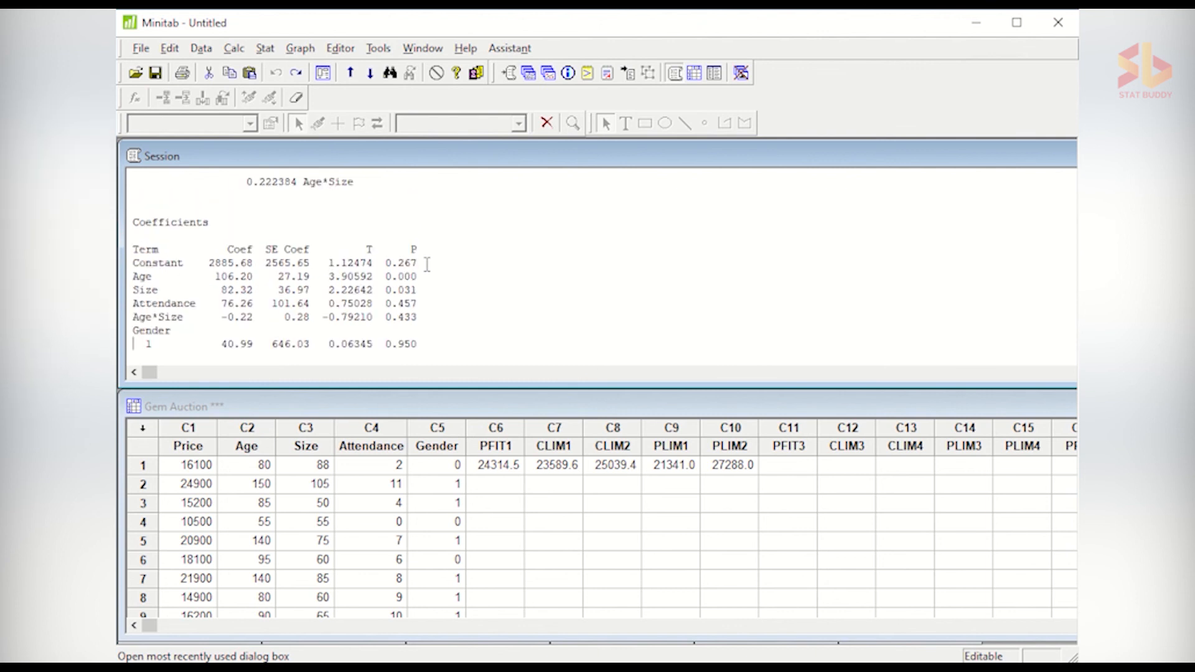
drag(412, 262, 386, 263)
click(425, 268)
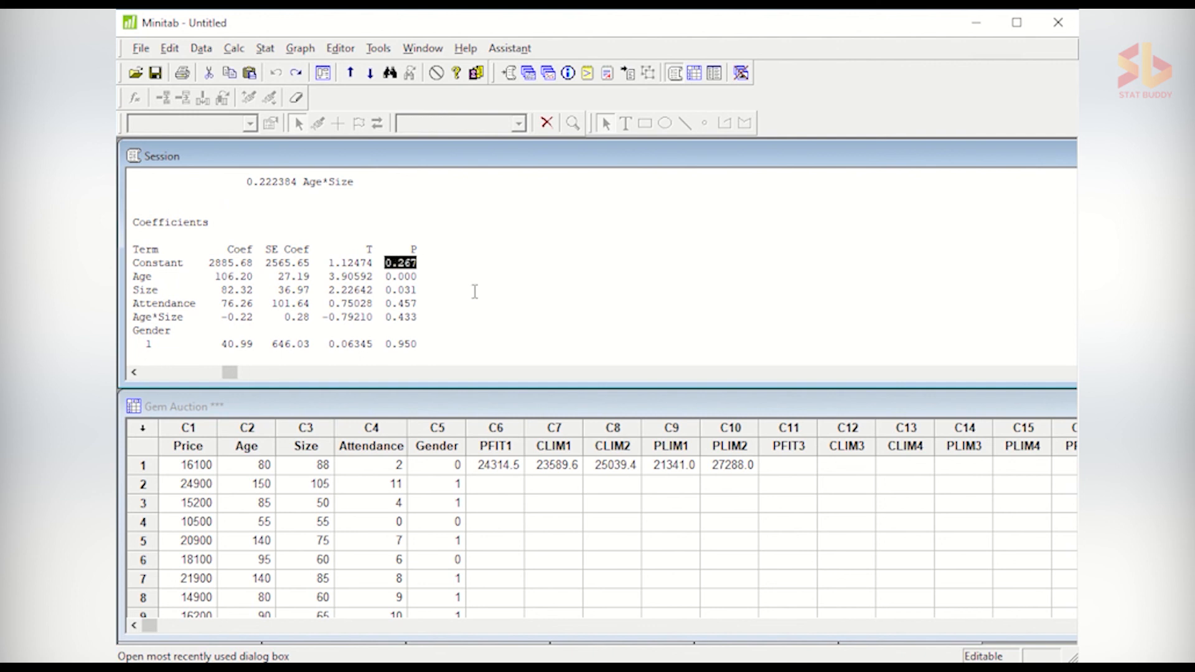
click(418, 262)
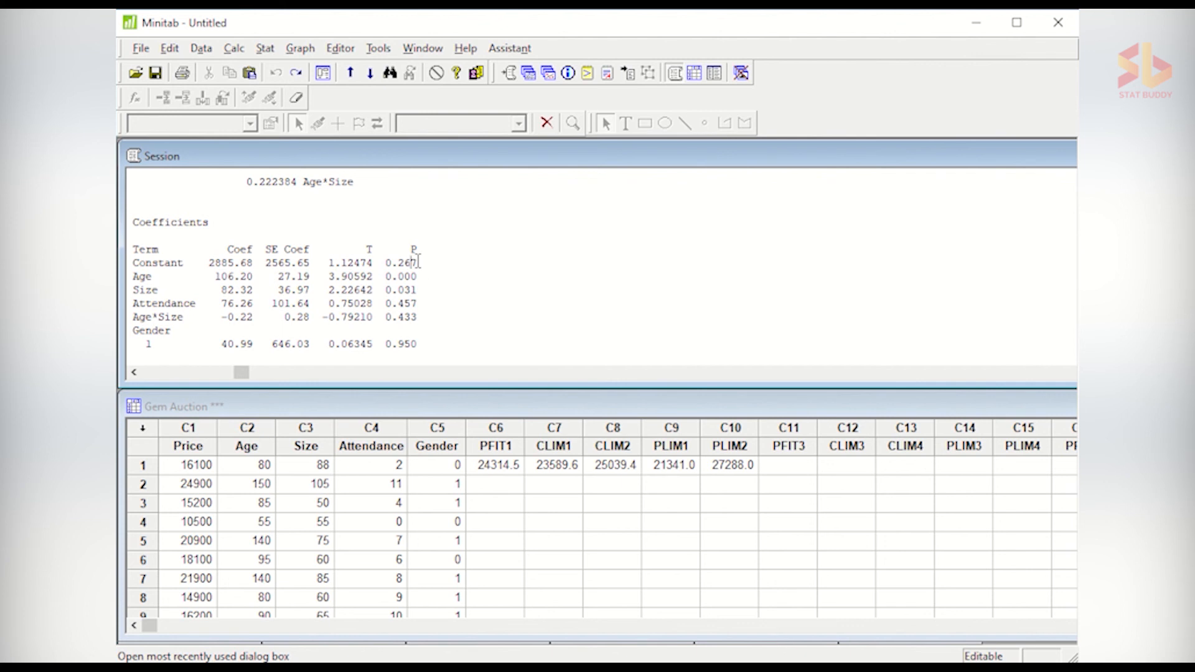
drag(427, 287, 387, 282)
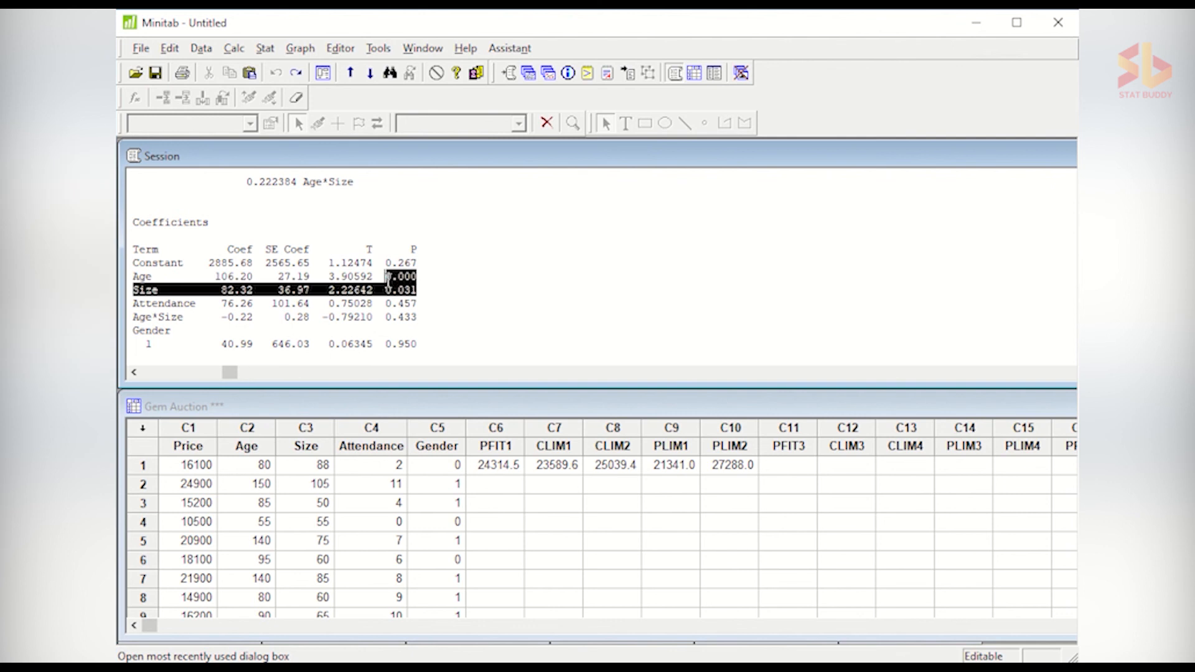
Step: Compare the Coefficients table with the Analysis of Variance, checking the P-values of Attendance, Age*Size and Gender 1
scroll(445, 294, down, 6)
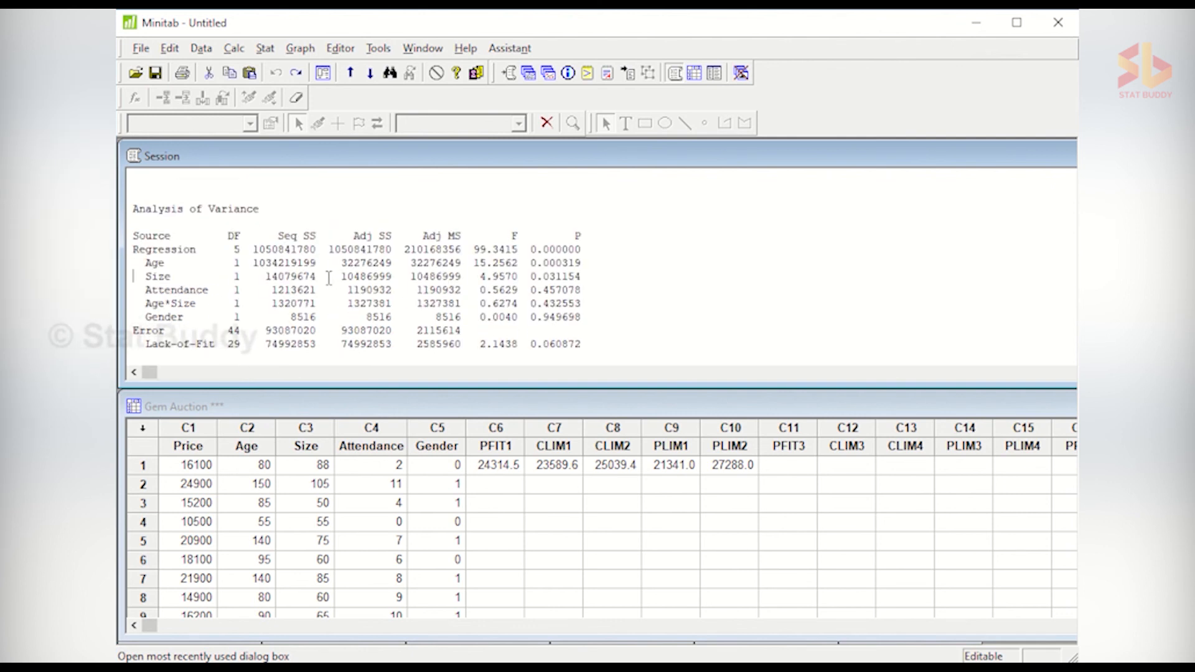
scroll(435, 290, up, 6)
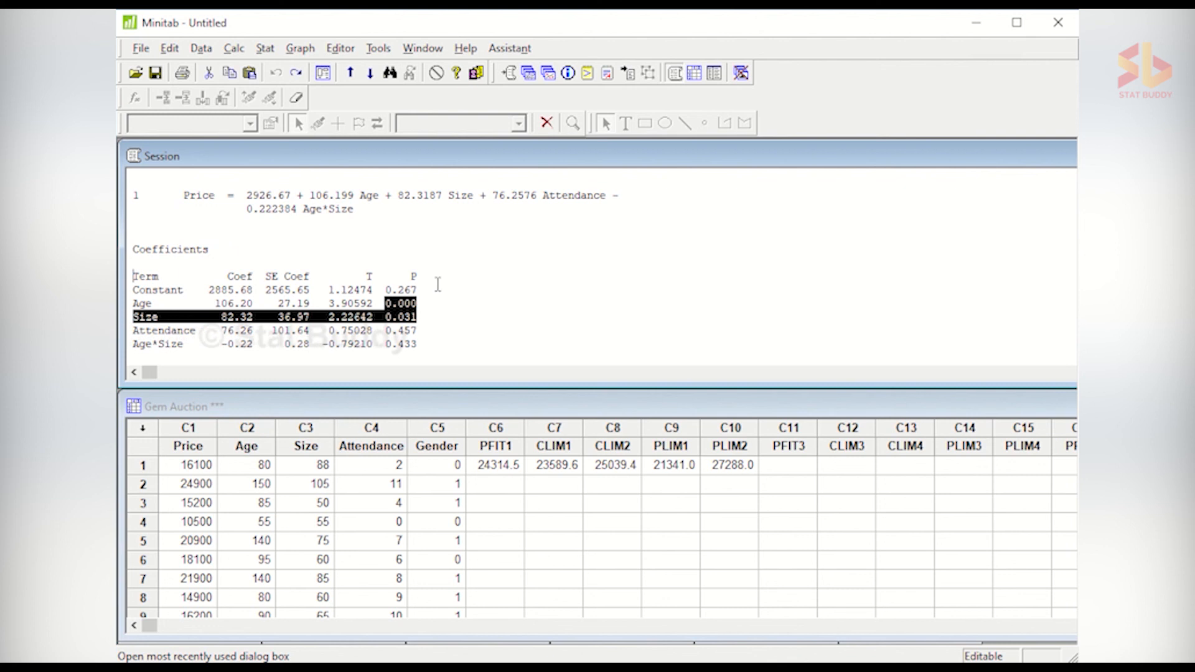
scroll(431, 284, down, 1)
click(435, 282)
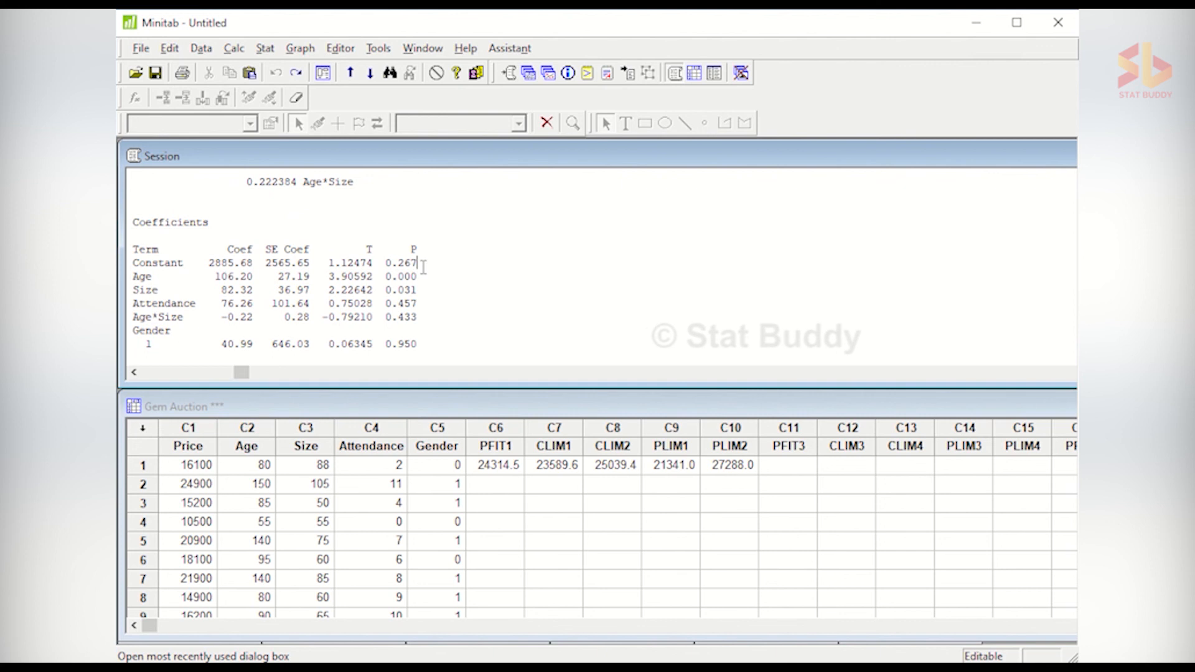
click(424, 303)
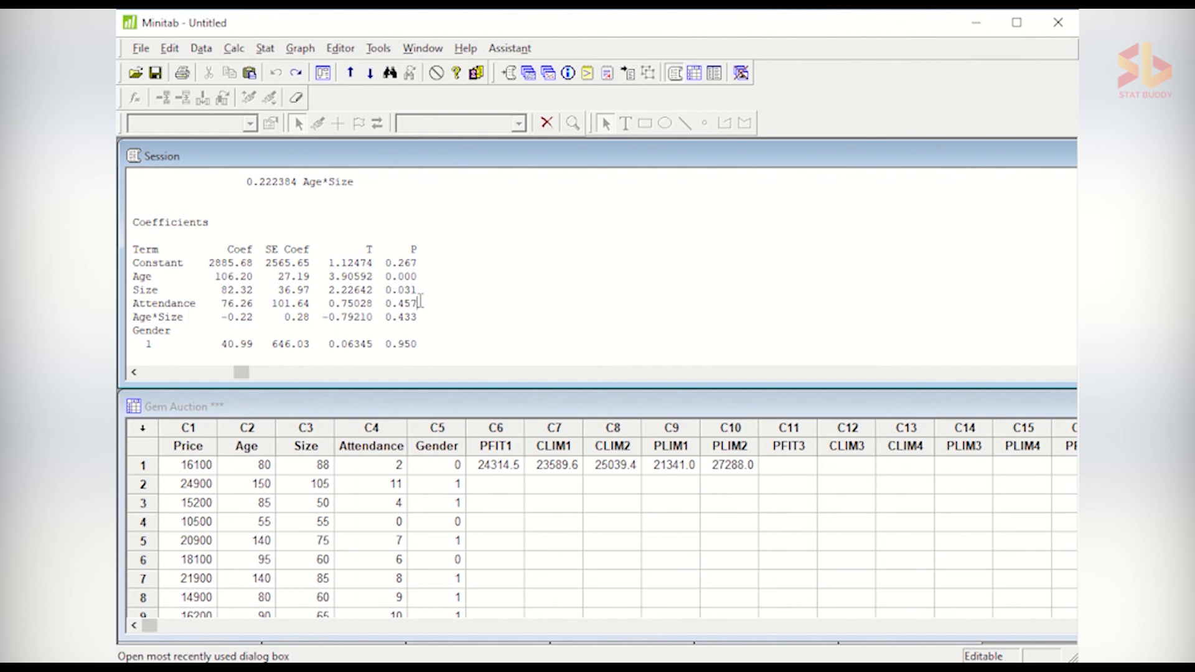
scroll(477, 222, down, 3)
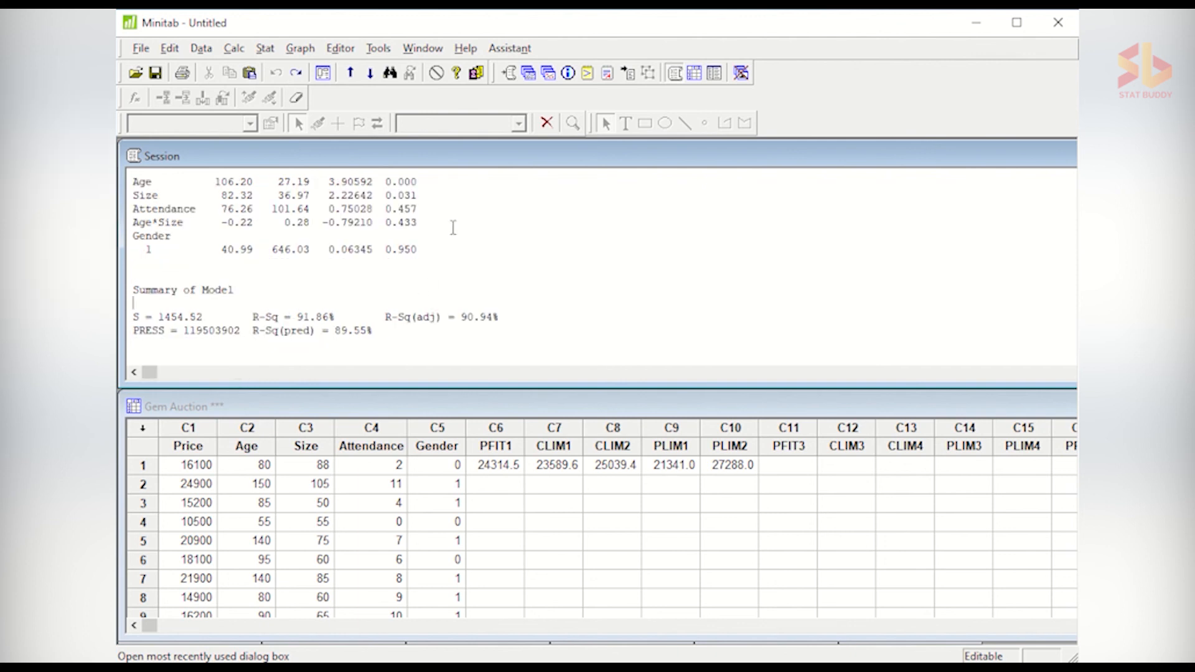
double_click(403, 250)
click(416, 252)
scroll(493, 222, up, 2)
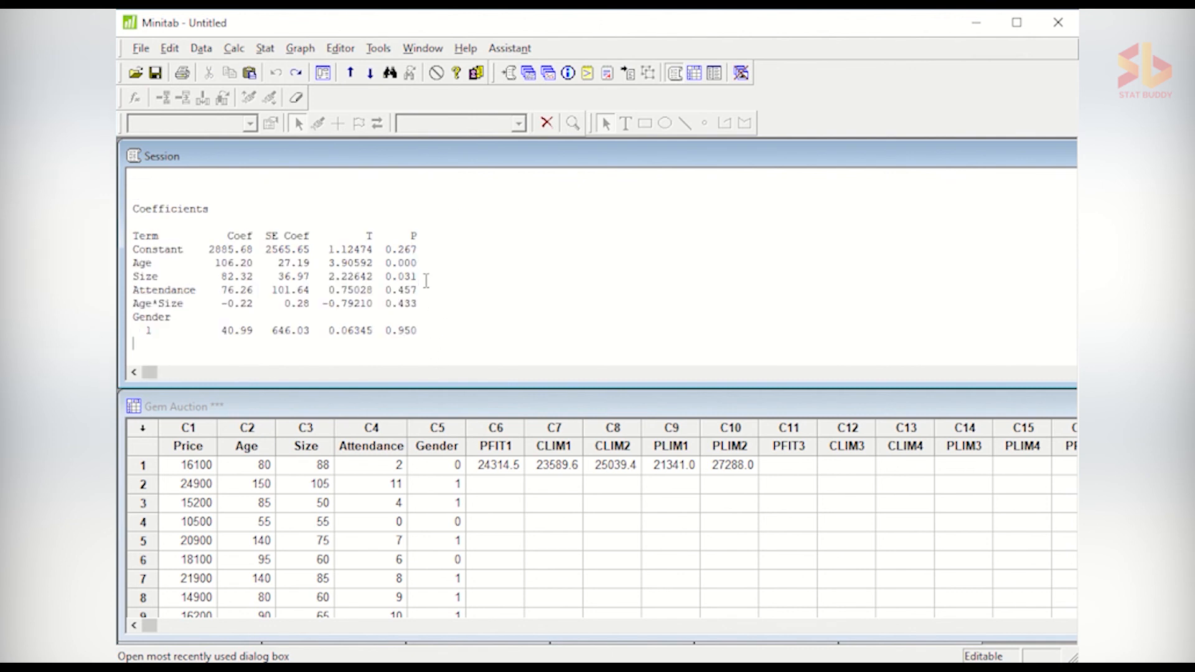
click(424, 312)
Step: Examine the separate Price regression equations for Gender 0 and Gender 1
scroll(424, 311, up, 3)
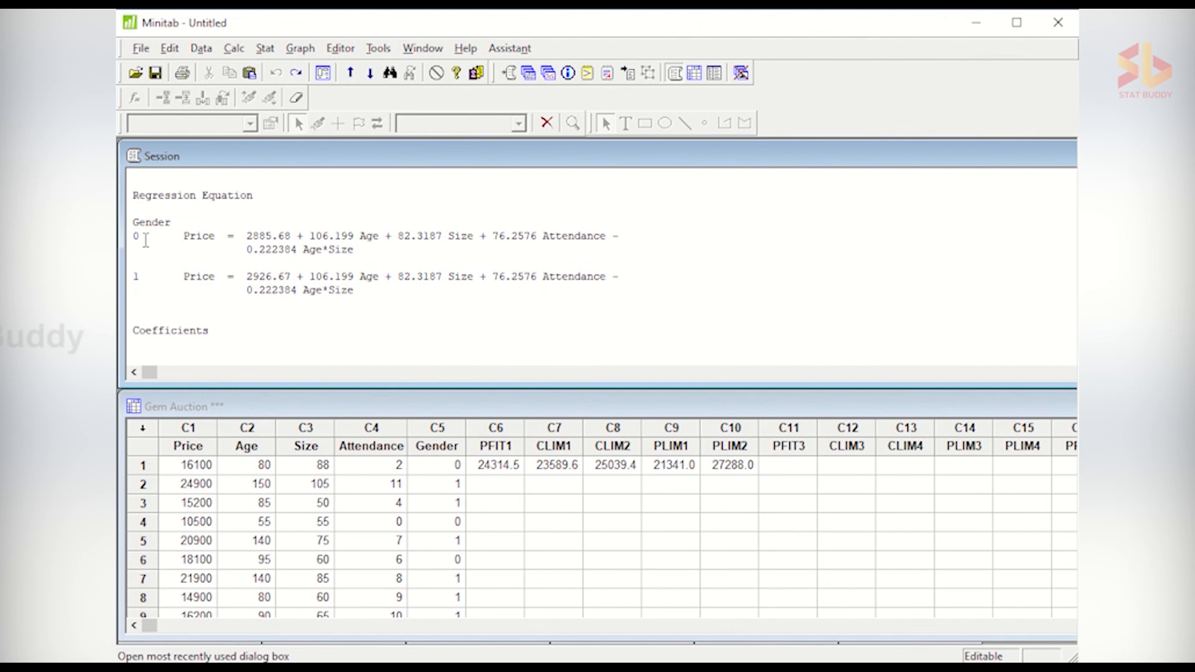
drag(180, 240, 380, 263)
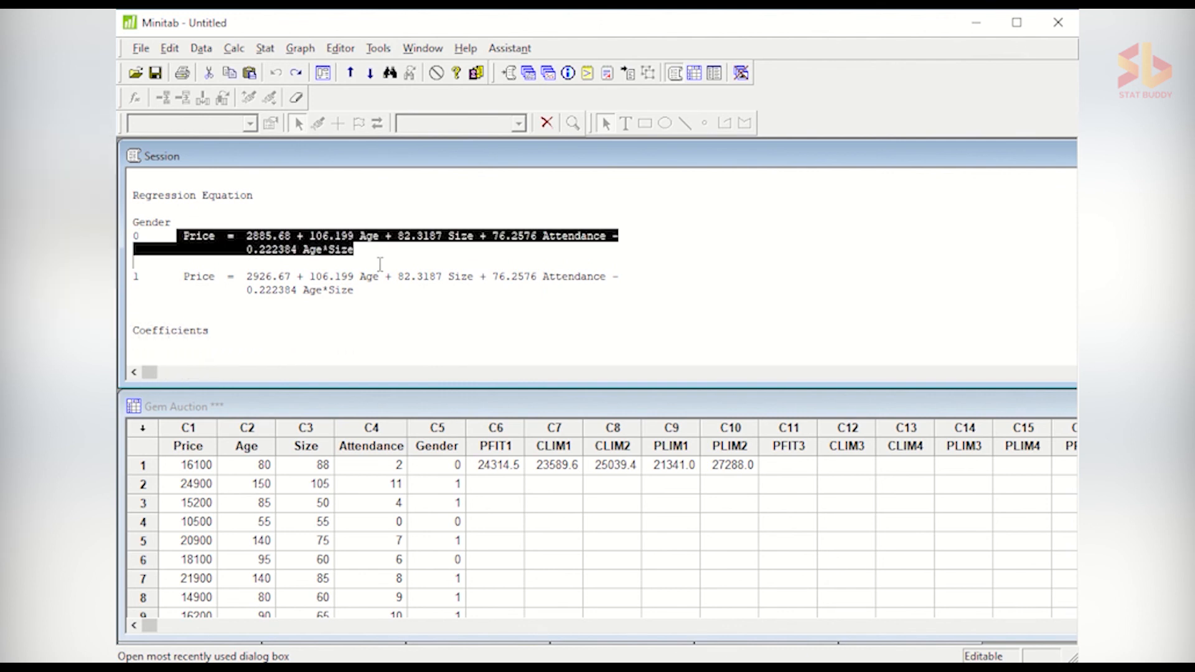
drag(172, 276, 458, 296)
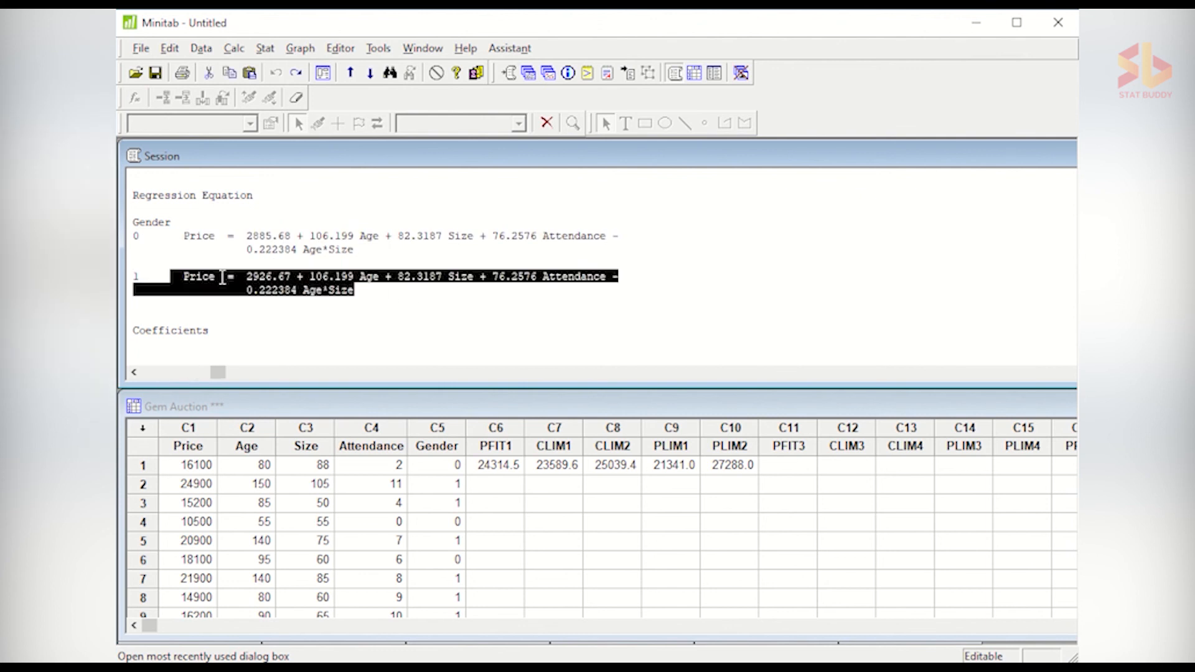
drag(147, 277, 136, 278)
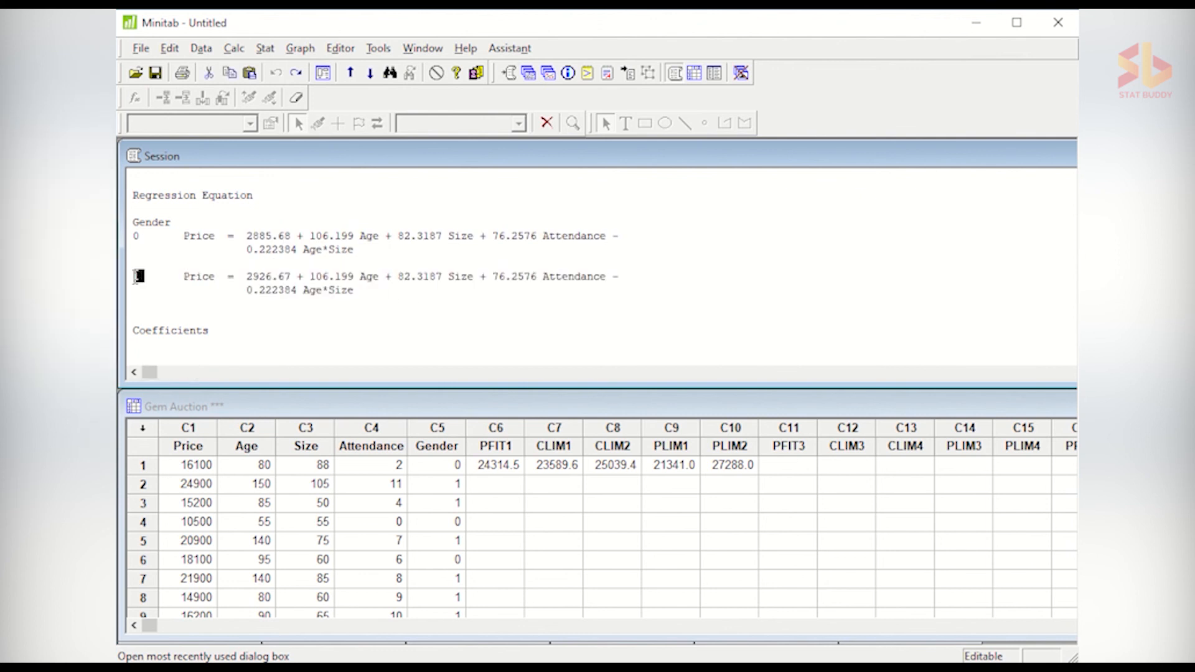
click(147, 237)
click(411, 295)
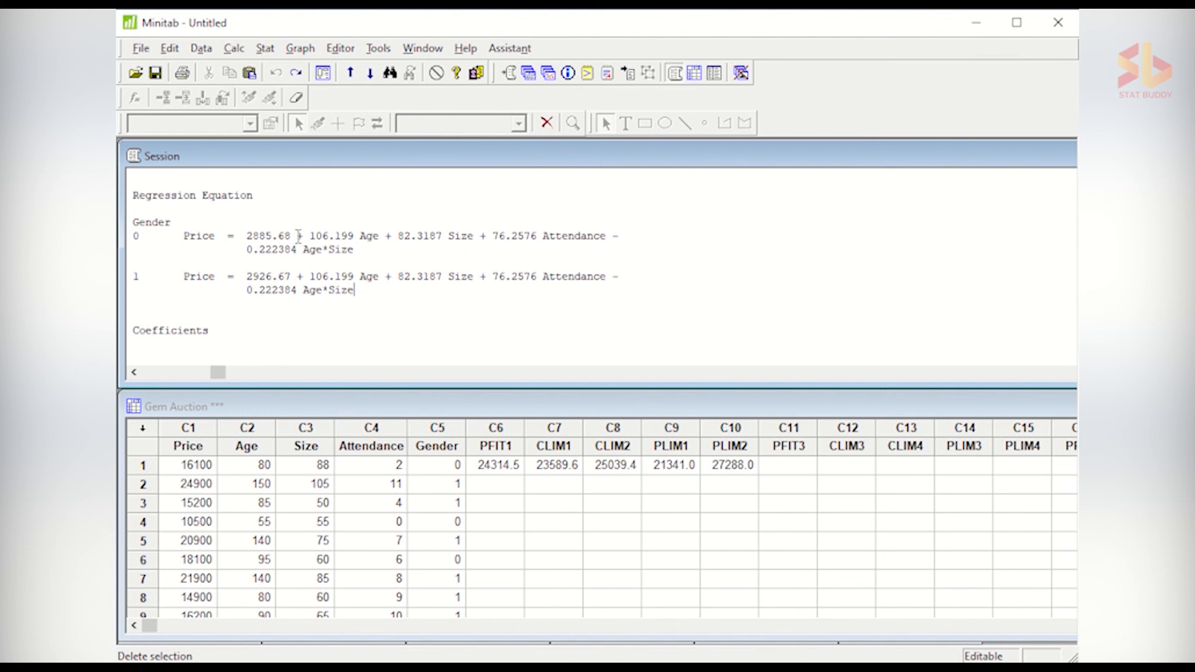
Step: Read through the Age, Size, Attendance and Age*Size coefficients in the Gender 0 regression equation
drag(310, 236, 398, 250)
click(495, 237)
drag(493, 237, 535, 237)
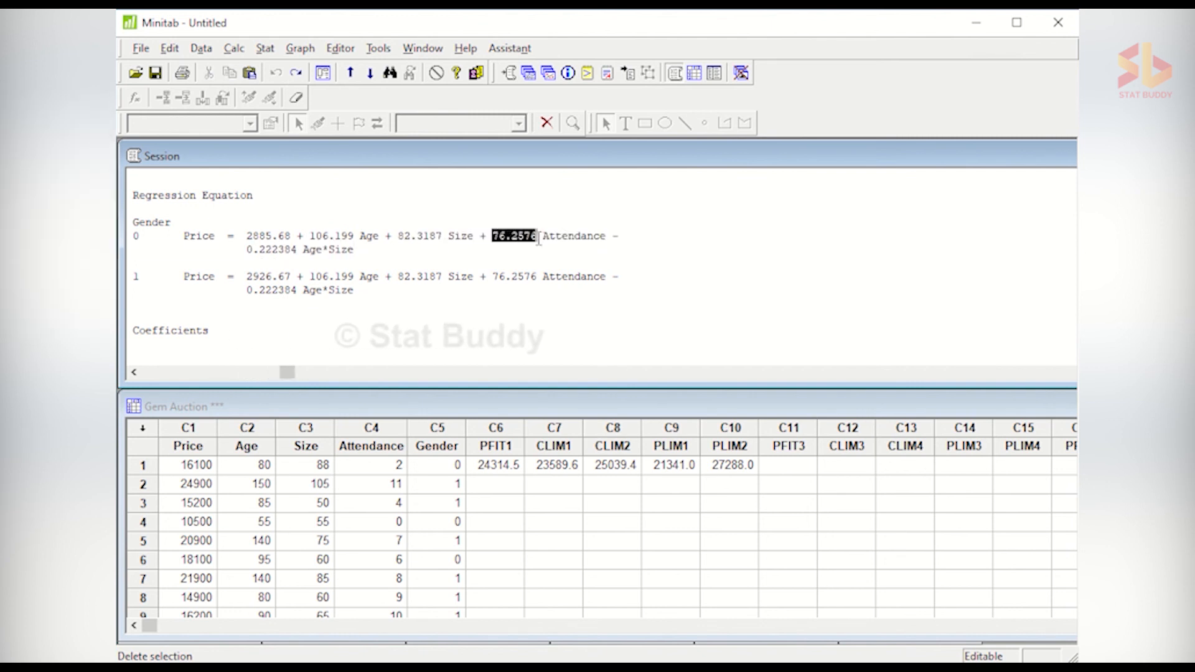
drag(247, 249, 293, 257)
click(387, 257)
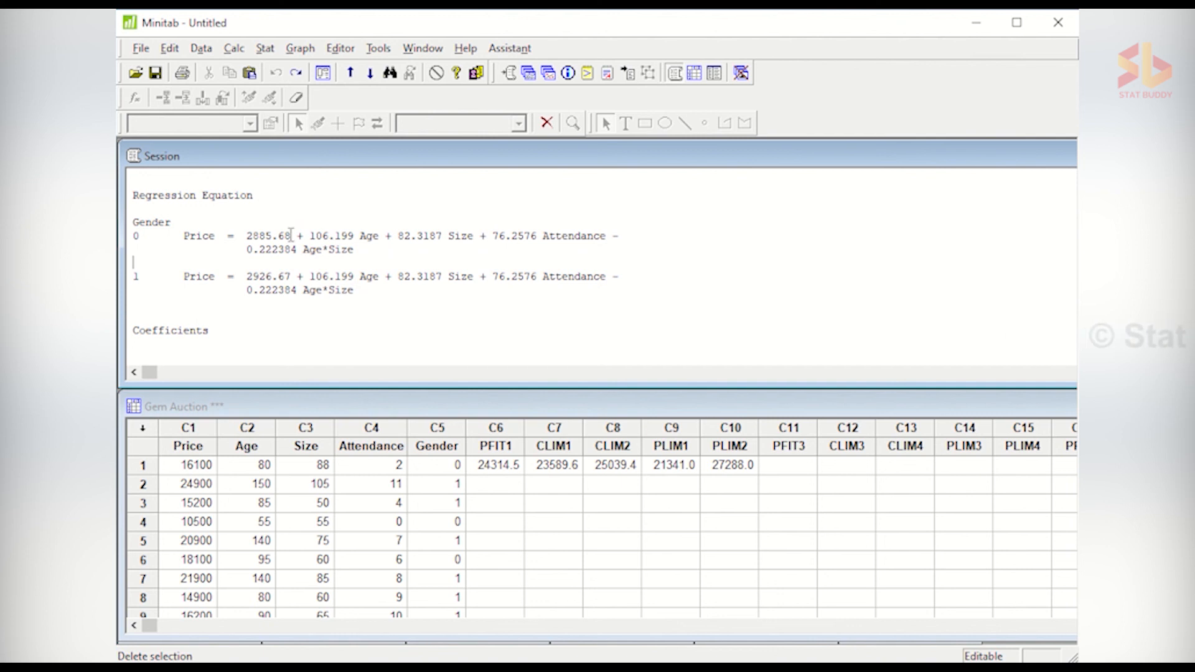
Step: Compare the constants of the Gender 0 and Gender 1 equations with the Gender 1 coefficient in the Coefficients table
drag(285, 236, 249, 229)
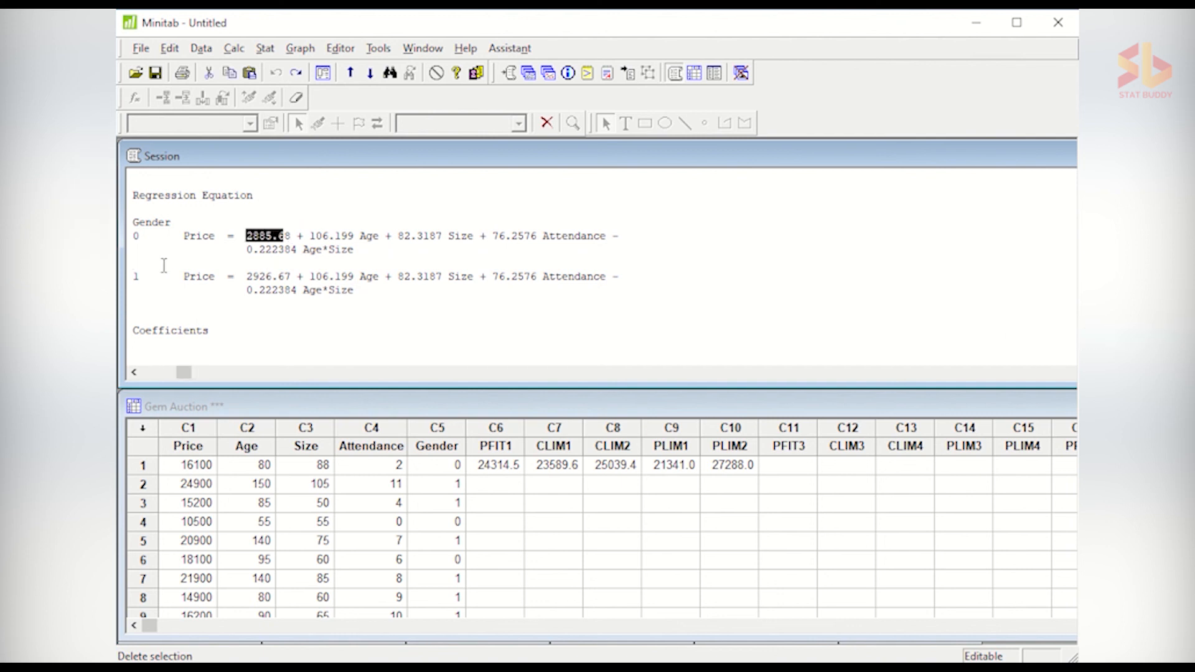
drag(133, 276, 249, 278)
click(287, 276)
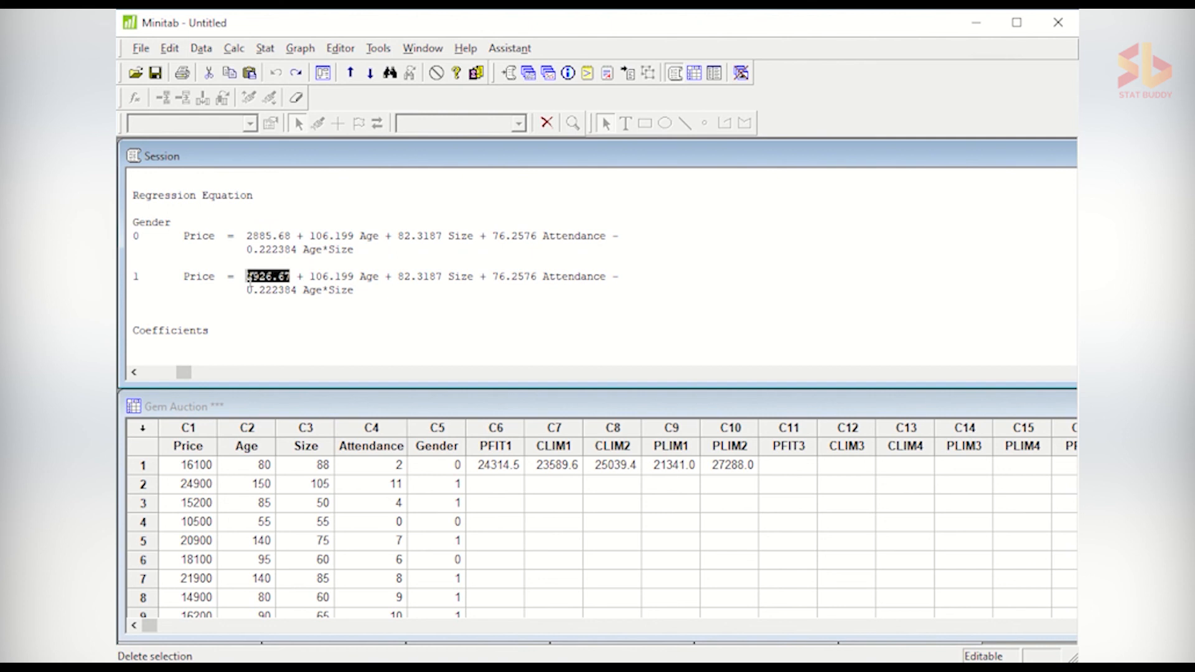
scroll(390, 303, down, 3)
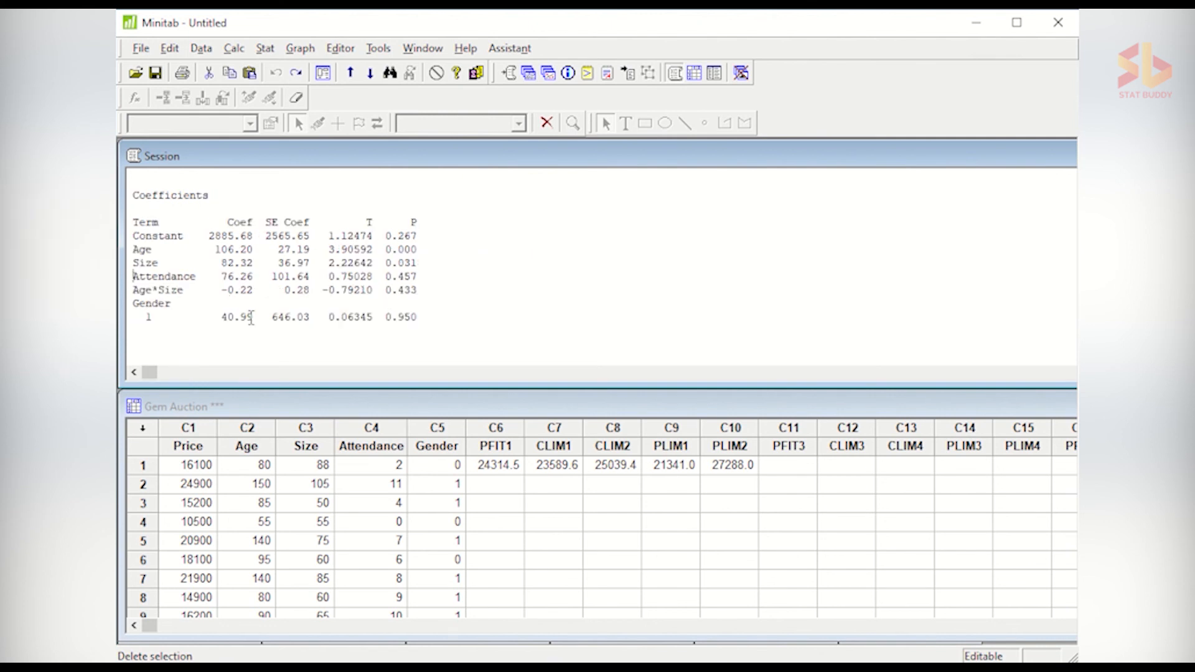
drag(255, 318, 222, 317)
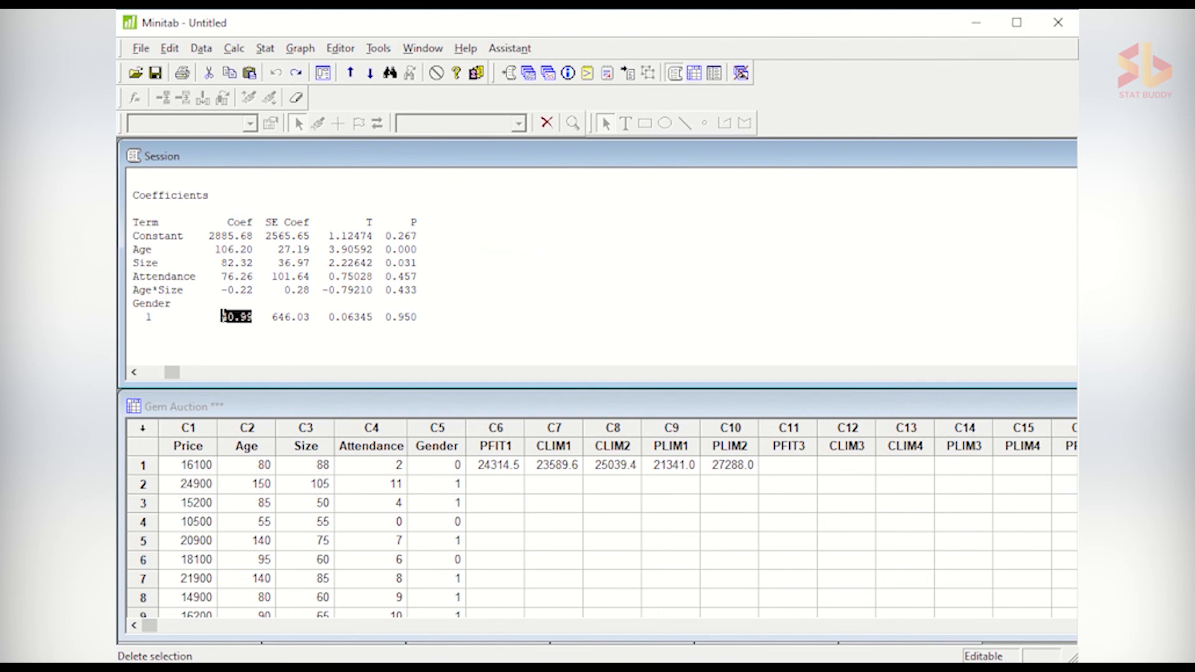
scroll(279, 291, up, 5)
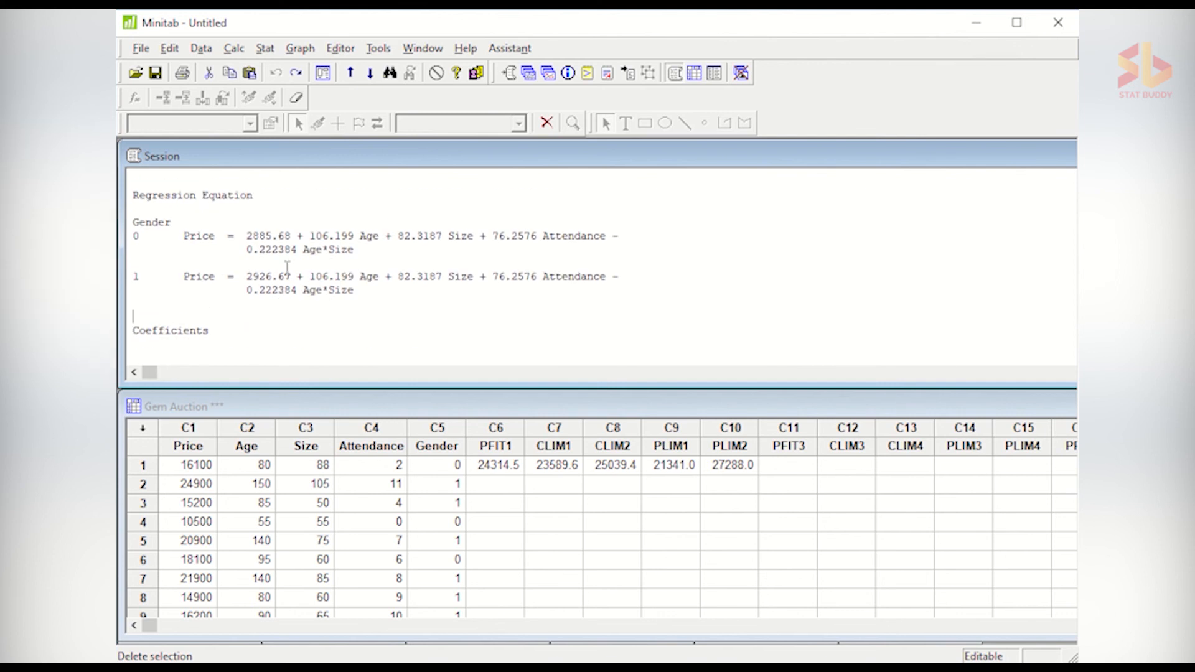
drag(288, 237, 247, 237)
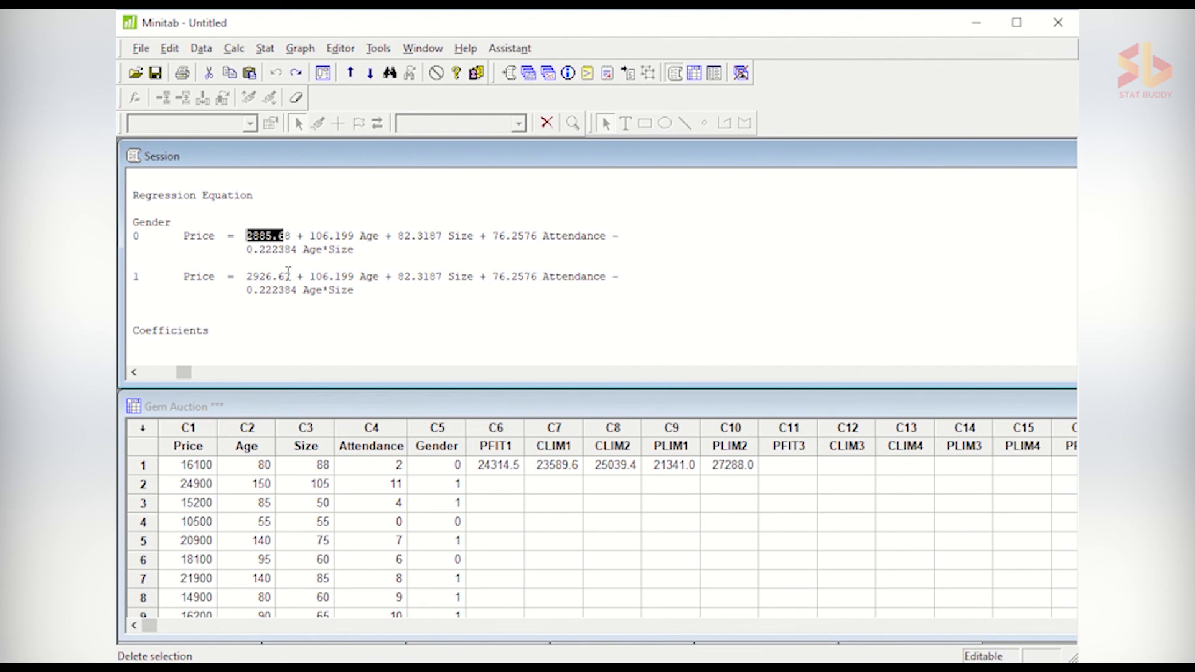
Step: Check the constant term in the Gender 1 regression equation against the one for Gender 0
drag(288, 273, 247, 270)
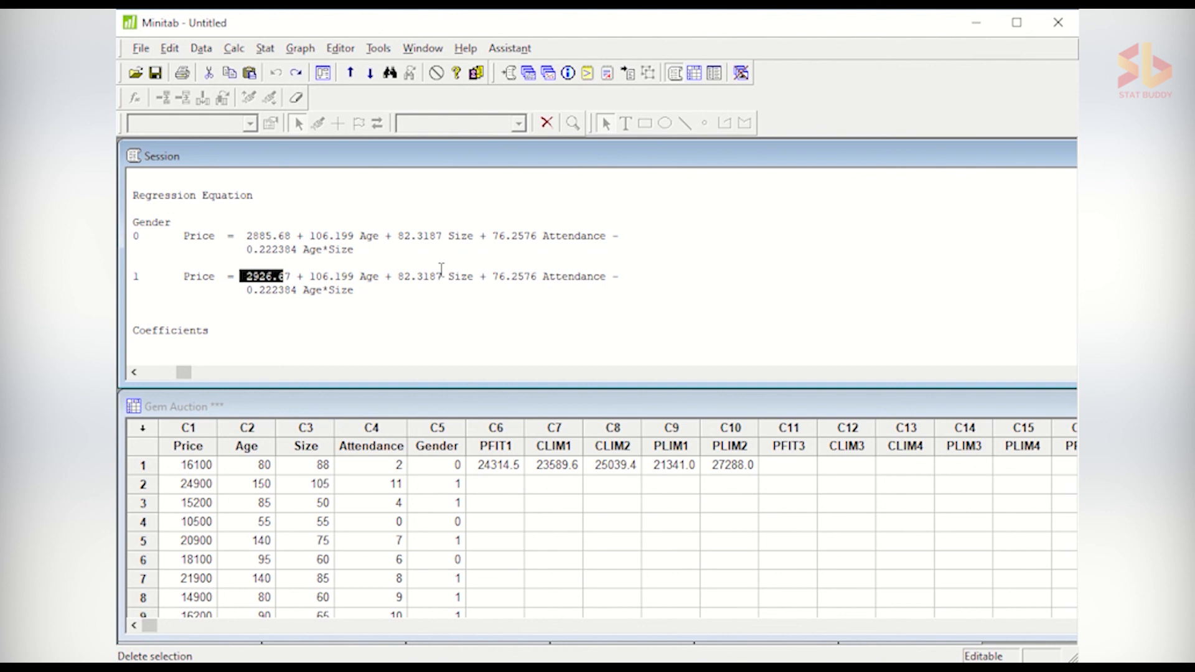
click(600, 331)
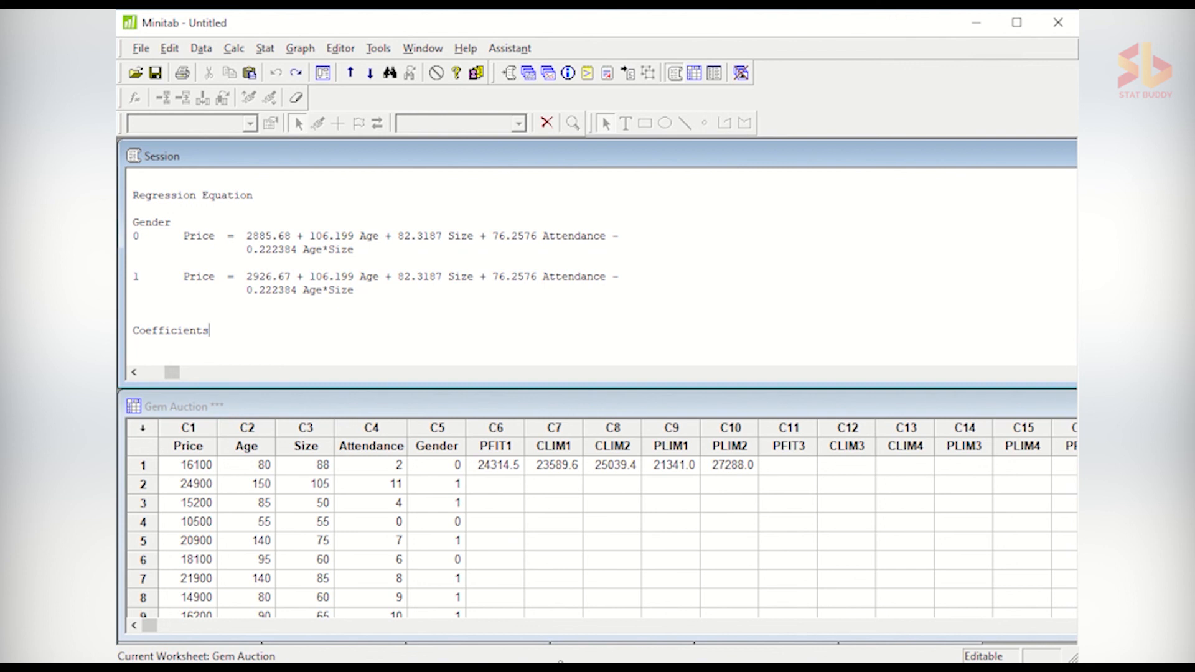
Step: Examine the last stored prediction in the Gem Auction worksheet: prediction limits PLIM9 and PLIM10, confidence limits CLIM9 and CLIM10, and fitted value PFIT9
drag(145, 625, 210, 636)
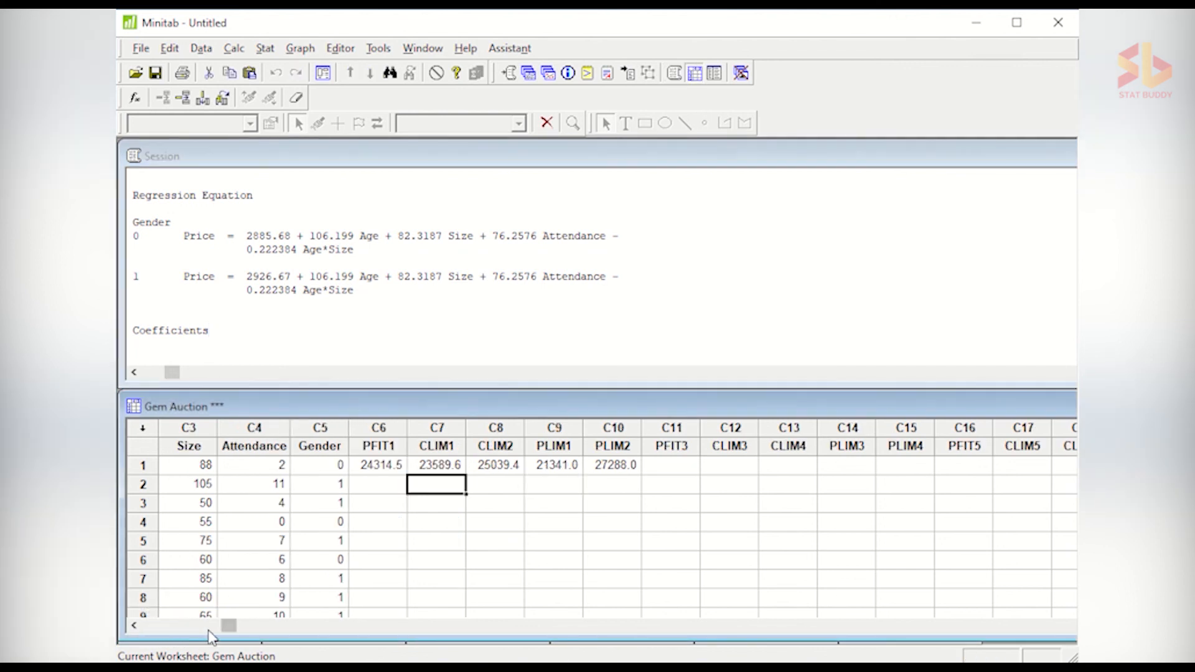
click(301, 629)
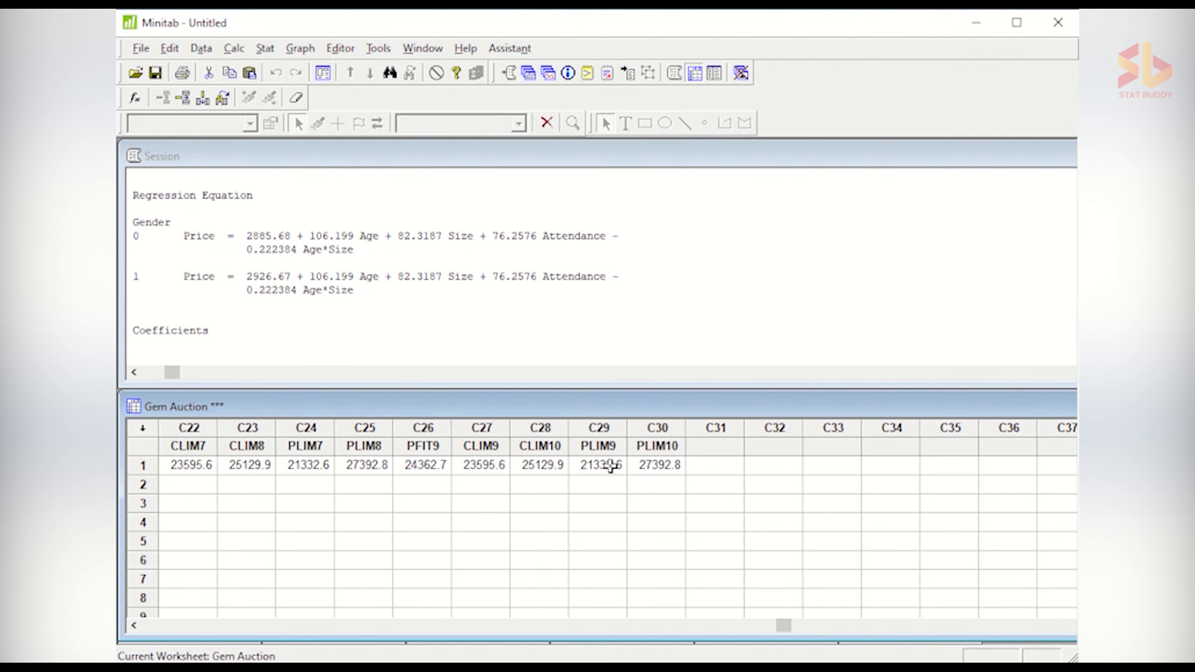
click(669, 463)
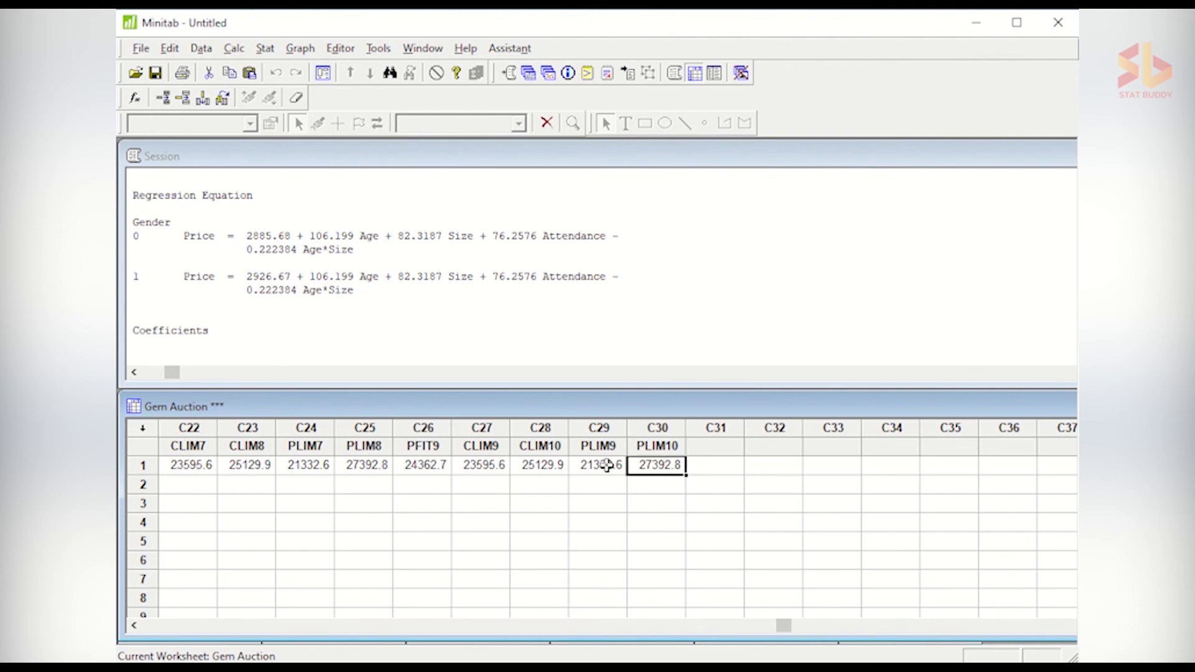
drag(608, 464, 657, 468)
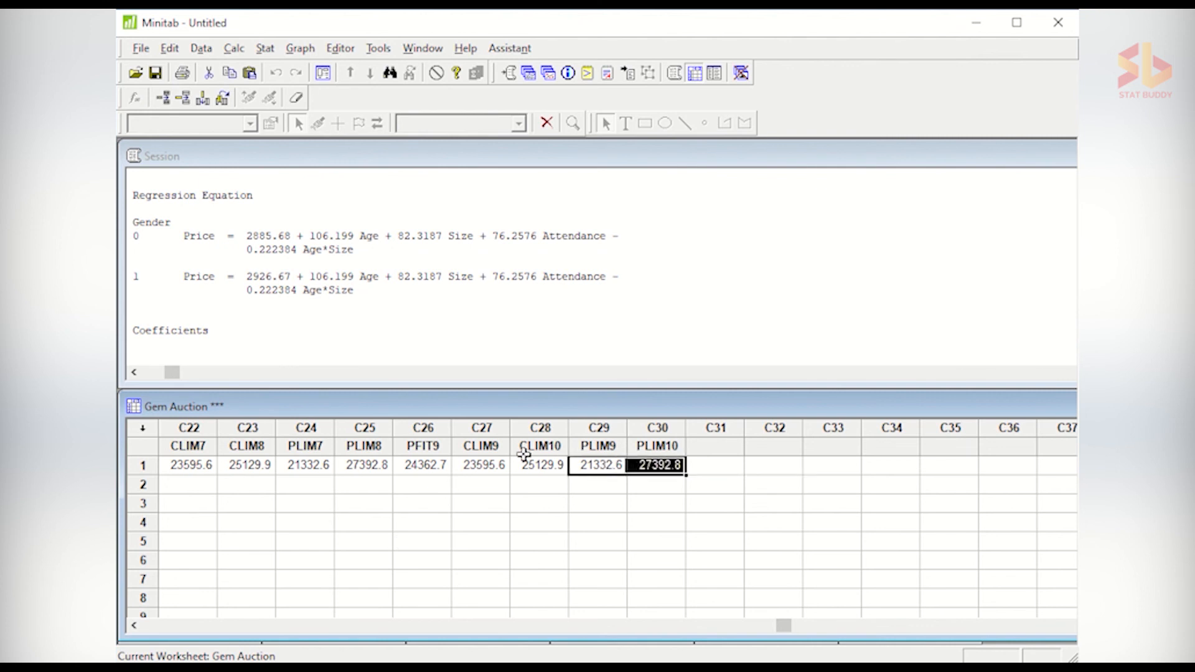
drag(492, 466, 543, 461)
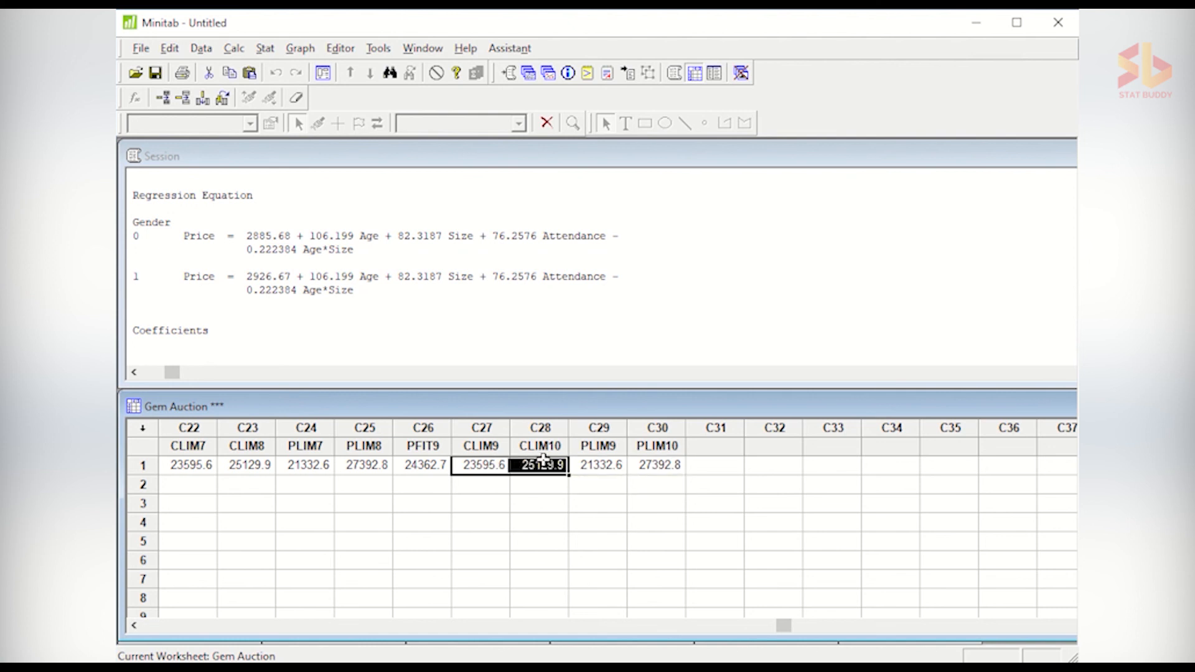
click(439, 464)
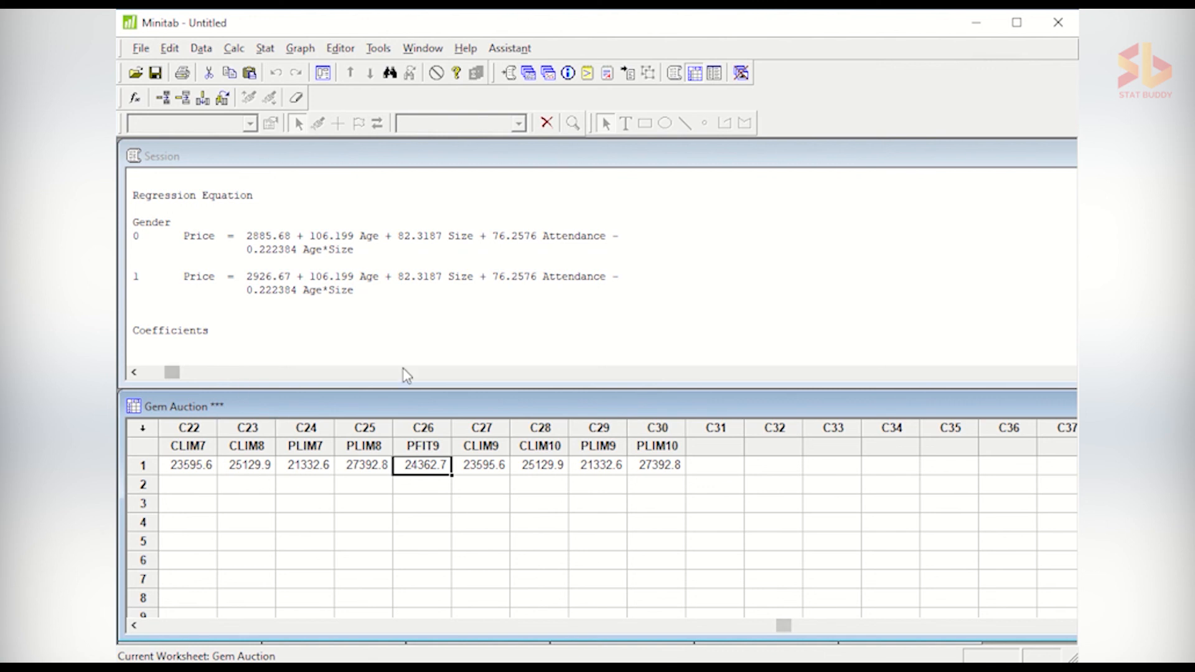
drag(798, 627, 151, 647)
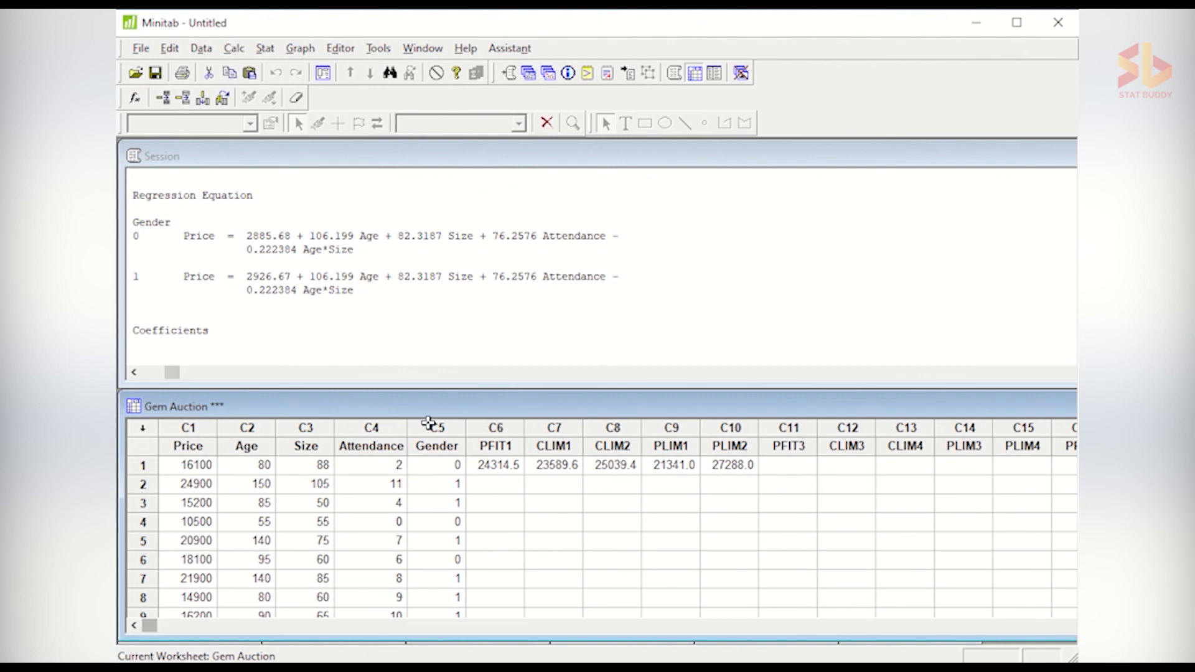